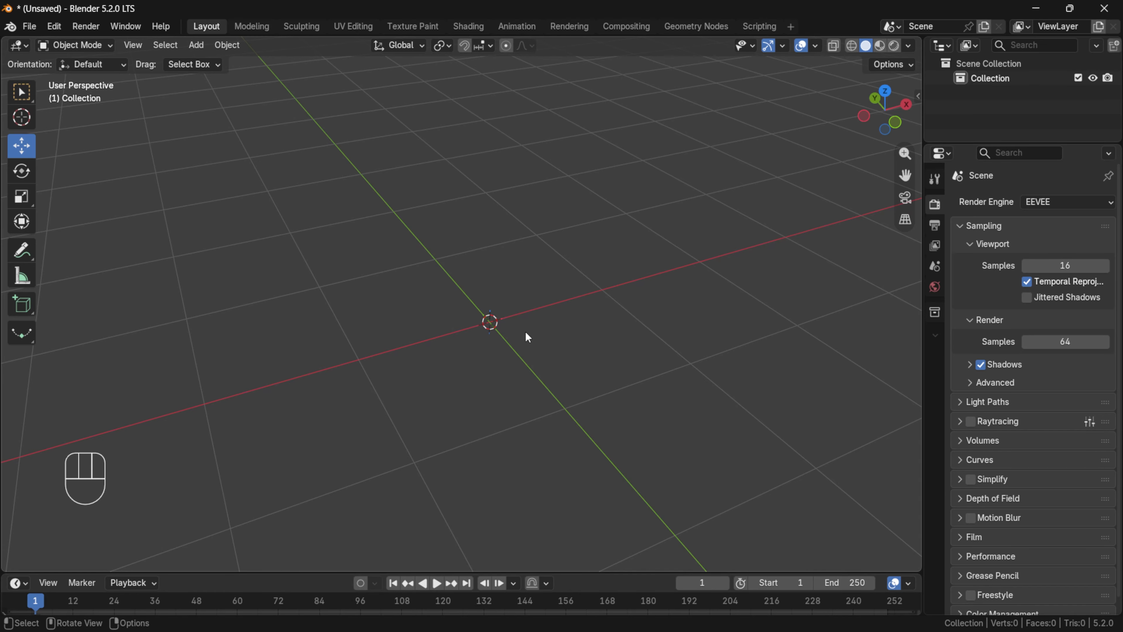
Step: Add a cube mesh at the origin and move it along the positive X axis, clear of the 3D cursor
{"action": "mouse_move", "coordinate": [525, 330]}
{"action": "middle_mouse_down"}
{"action": "mouse_move", "coordinate": [538, 317]}
{"action": "mouse_move", "coordinate": [530, 322]}
{"action": "middle_mouse_up"}
{"action": "key", "text": "shift"}
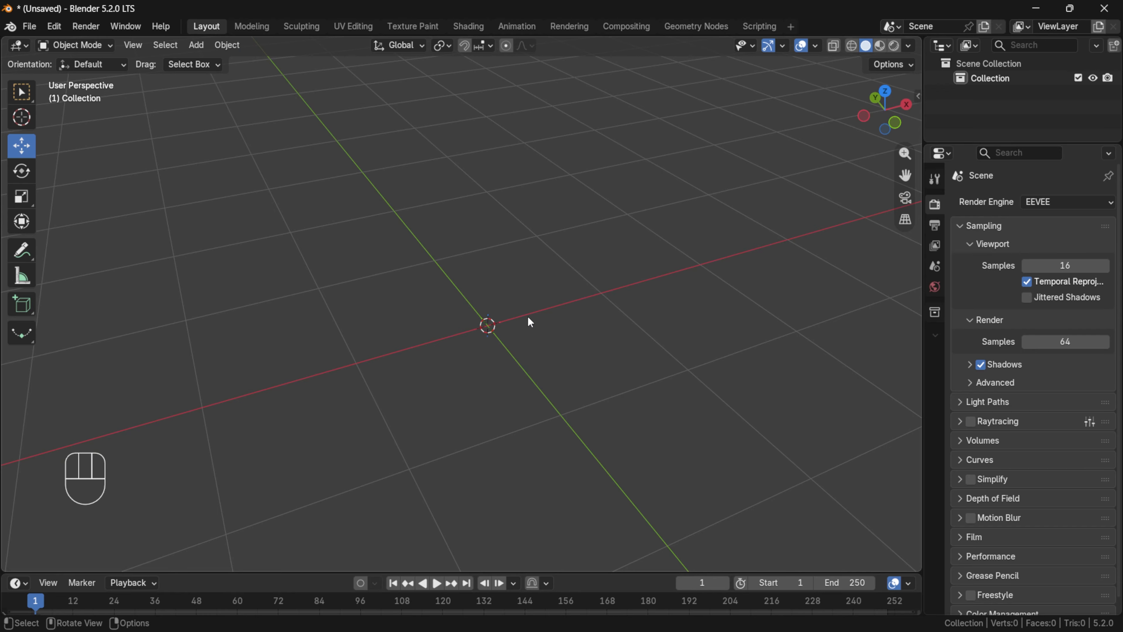
{"action": "key", "text": "shift+a"}
{"action": "mouse_move", "coordinate": [527, 317]}
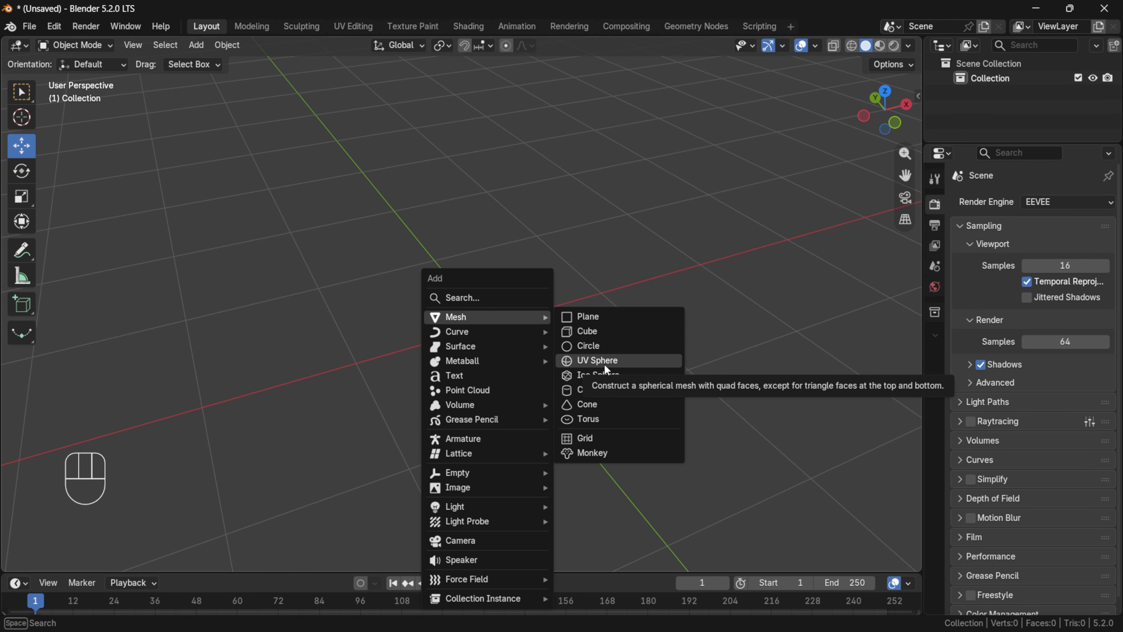
{"action": "left_click", "coordinate": [610, 335]}
{"action": "scroll", "coordinate": [611, 335], "scroll_direction": "down", "scroll_amount": 5}
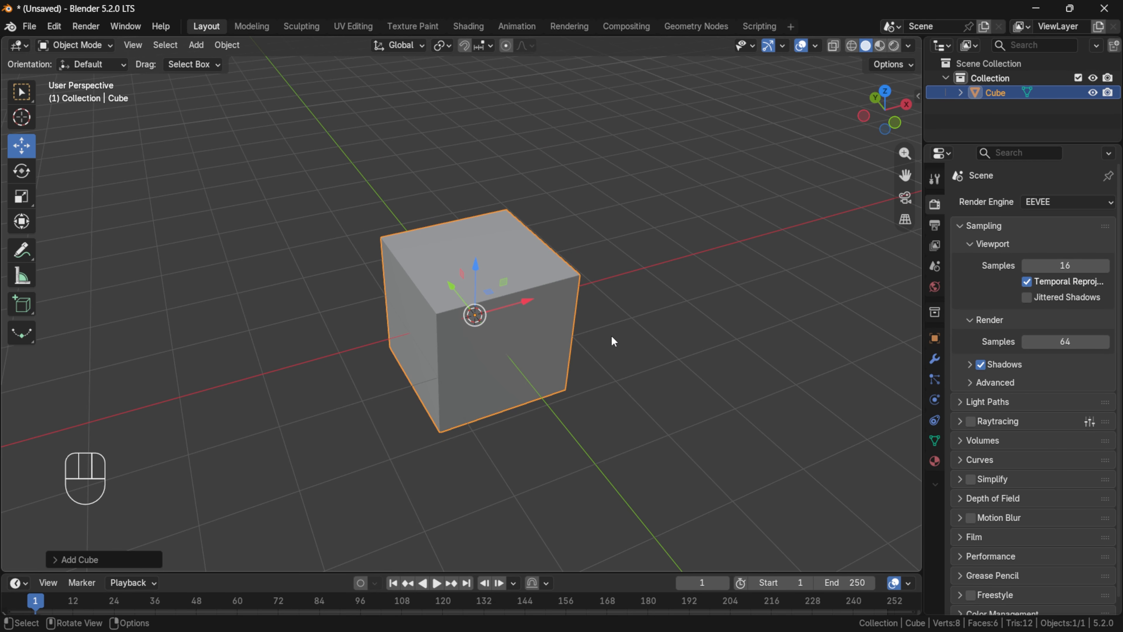
{"action": "left_click_drag", "start_coordinate": [884, 108], "coordinate": [930, 124]}
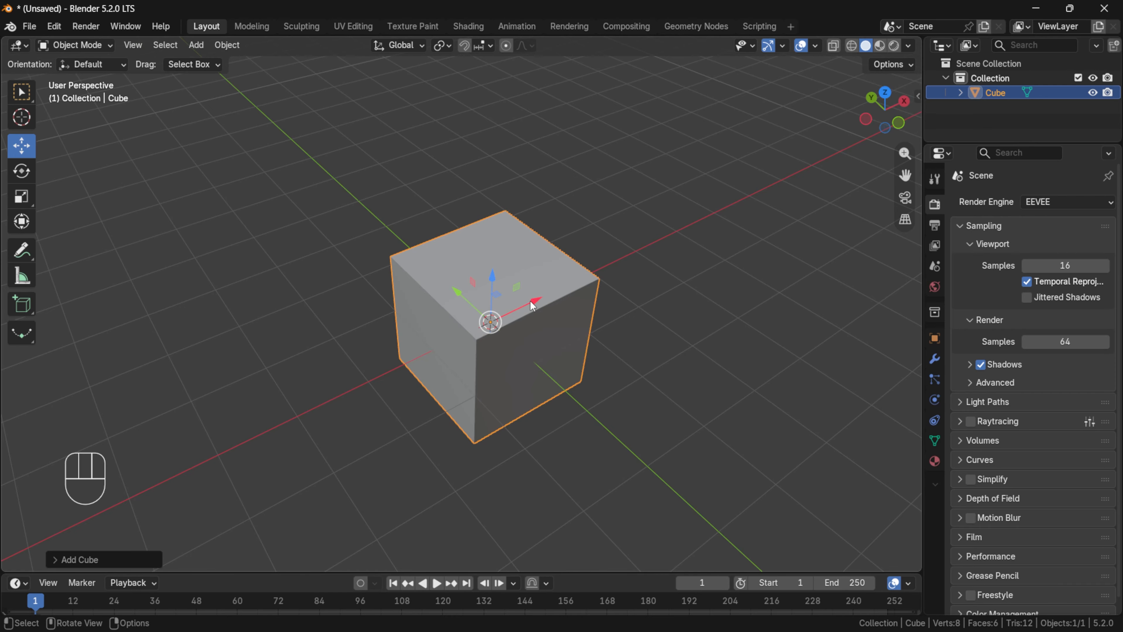
{"action": "left_click_drag", "start_coordinate": [533, 305], "coordinate": [696, 232]}
Step: Add a cone mesh at the origin and move it along the negative X axis, opposite the cube
{"action": "key", "text": "shift+a"}
{"action": "mouse_move", "coordinate": [512, 322]}
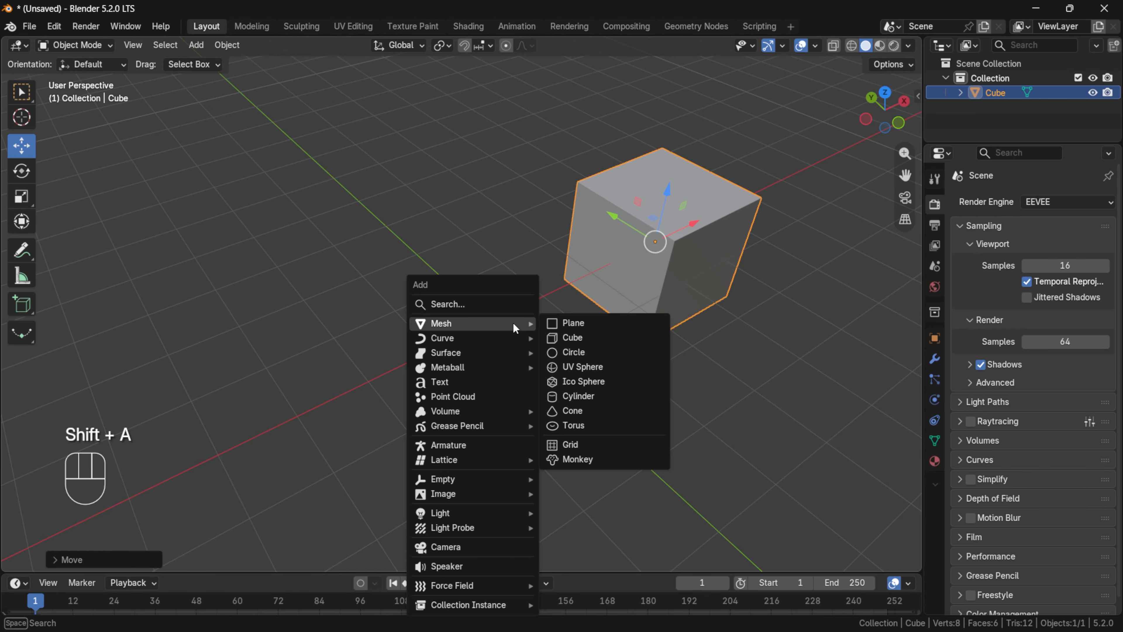
{"action": "left_click", "coordinate": [572, 410]}
{"action": "left_click_drag", "start_coordinate": [884, 109], "coordinate": [888, 114]}
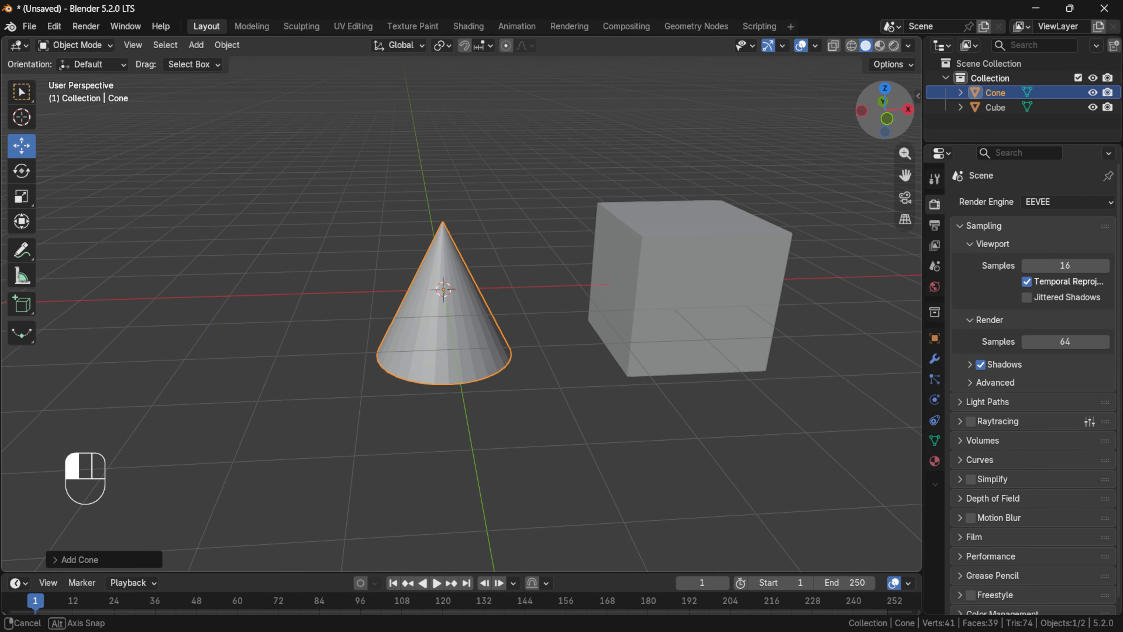
{"action": "left_click_drag", "start_coordinate": [499, 288], "coordinate": [338, 292]}
Step: Add a torus mesh at the origin, between the cone and the cube
{"action": "left_click", "coordinate": [195, 46]}
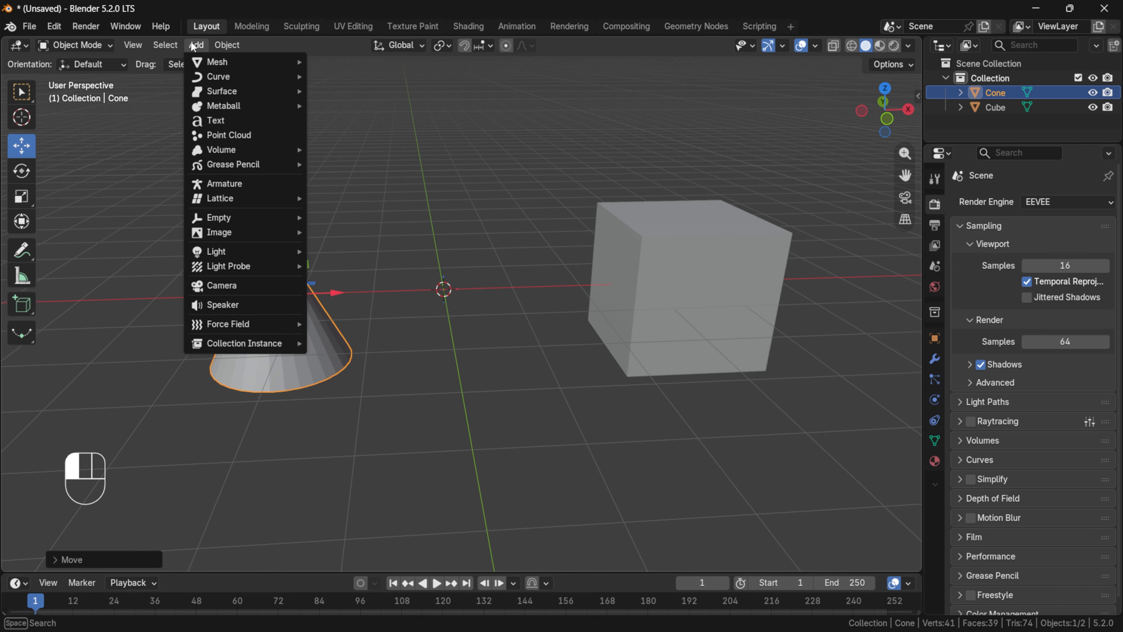
{"action": "mouse_move", "coordinate": [197, 65]}
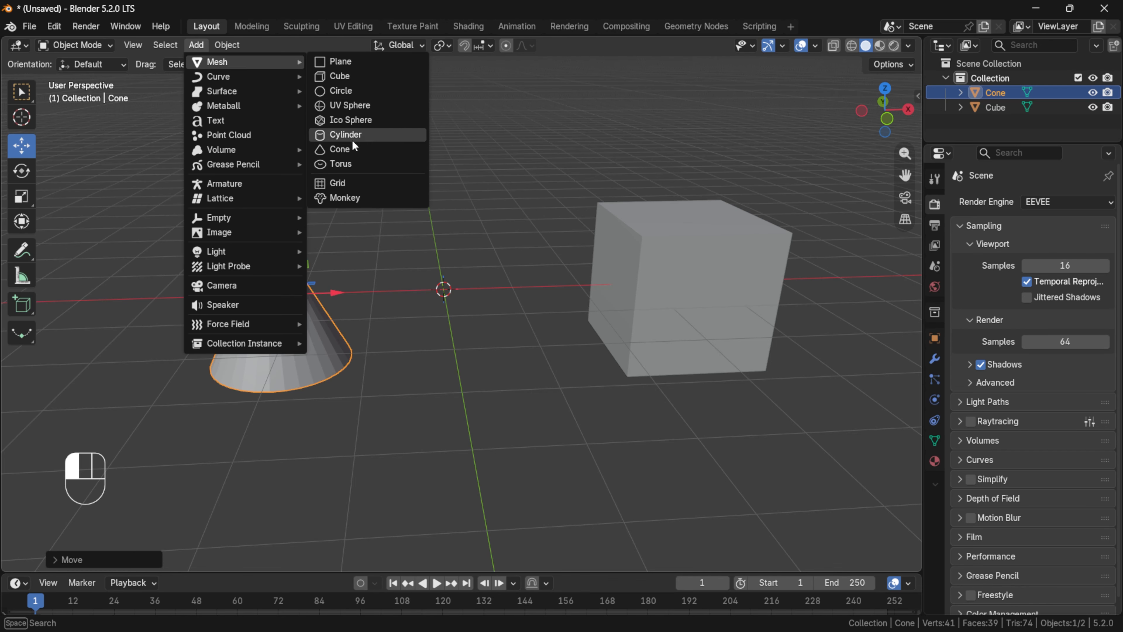
{"action": "left_click", "coordinate": [349, 164]}
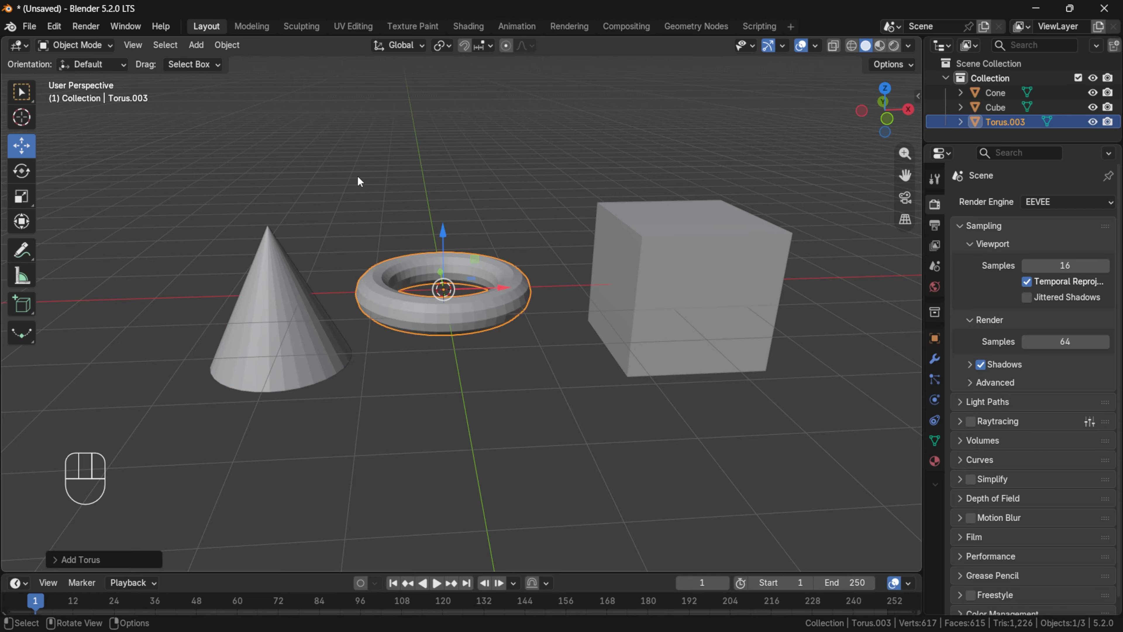
Step: Select the torus, cone and cube together and scale them down slightly as a group
{"action": "left_click_drag", "start_coordinate": [883, 116], "coordinate": [854, 158]}
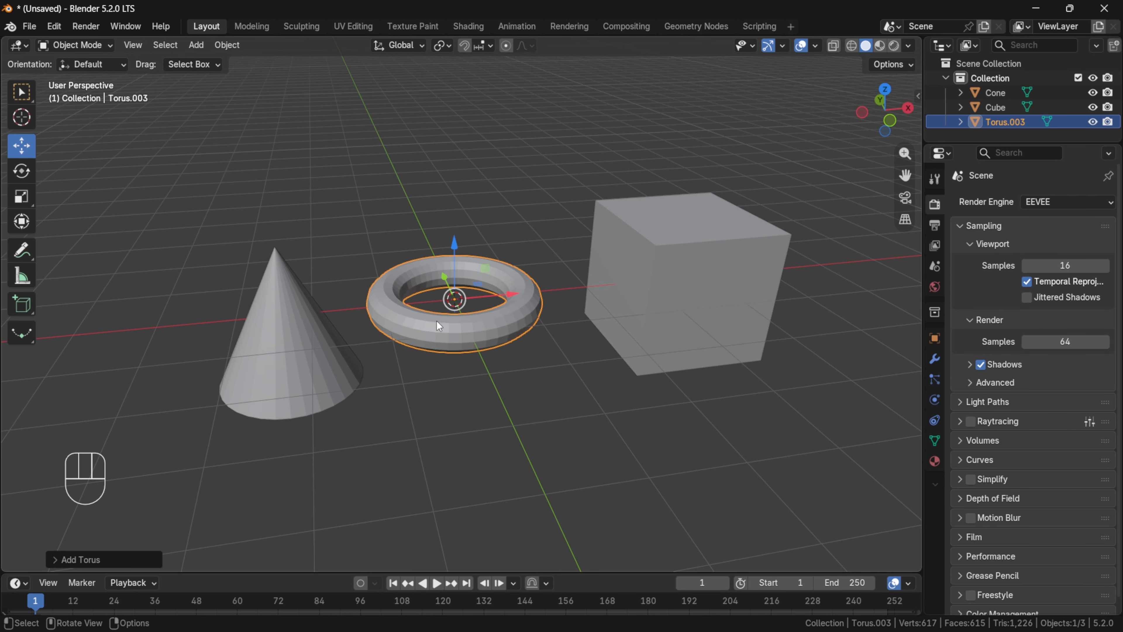
{"action": "left_click", "coordinate": [279, 327]}
{"action": "left_click", "coordinate": [420, 326]}
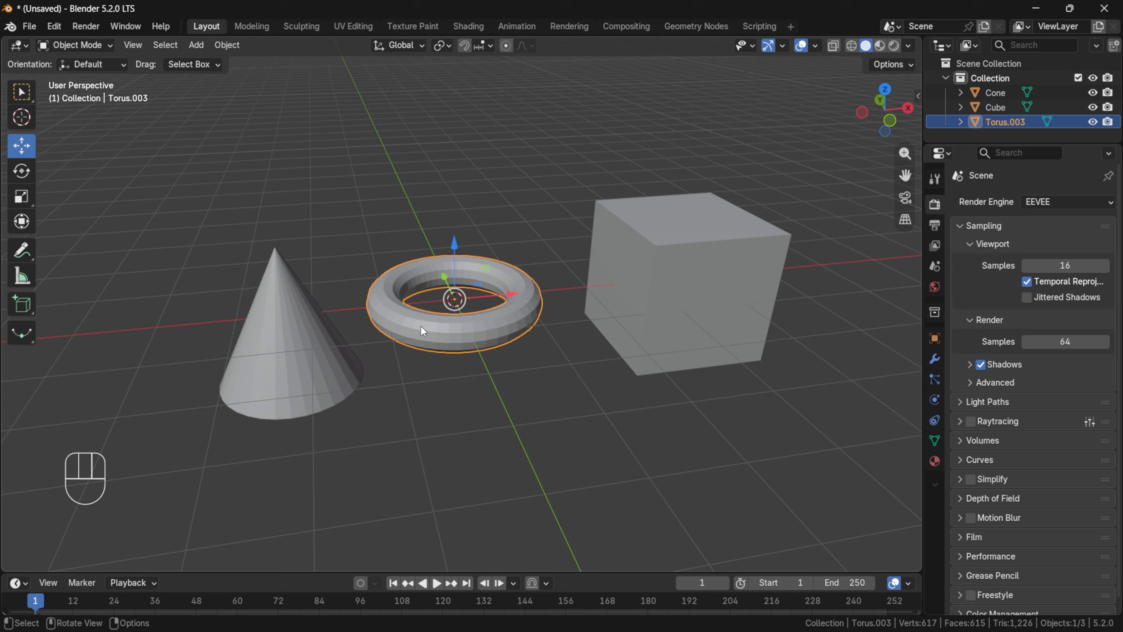
{"action": "left_click", "coordinate": [635, 275]}
{"action": "left_click", "coordinate": [504, 321]}
{"action": "left_click", "coordinate": [356, 352], "text": "shift"}
{"action": "left_click", "coordinate": [667, 248], "text": "shift"}
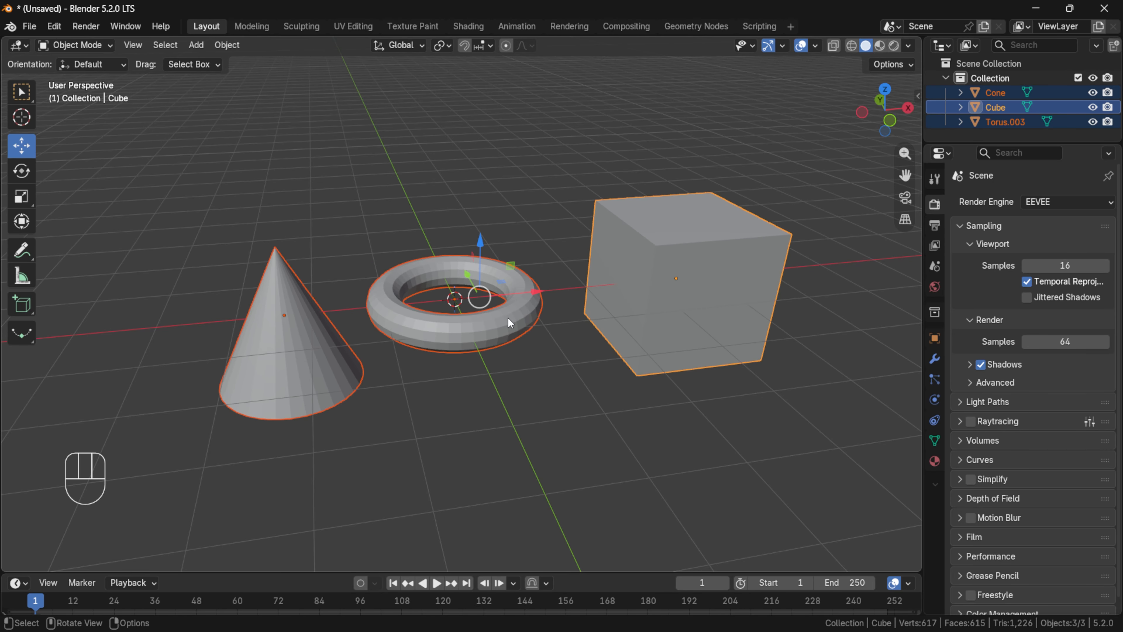
{"action": "key", "text": "s"}
Step: Try rotating and moving the three selected objects freely, undo each transform, and clear the selection
{"action": "key", "text": "r"}
{"action": "left_click", "coordinate": [545, 340]}
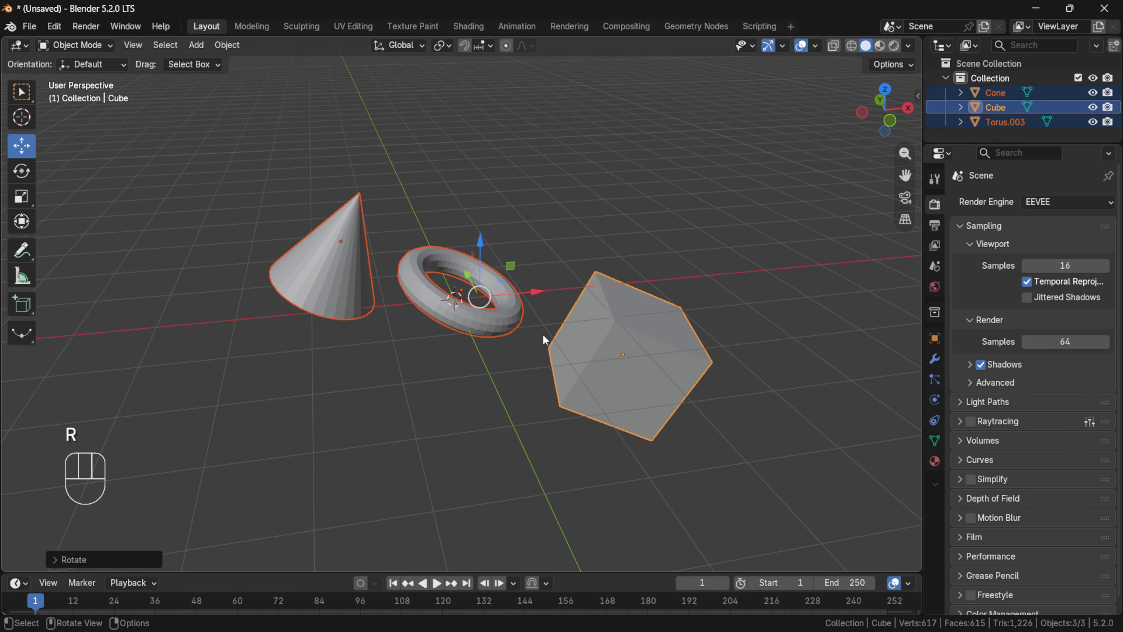
{"action": "key", "text": "ctrl+z"}
{"action": "key", "text": "g"}
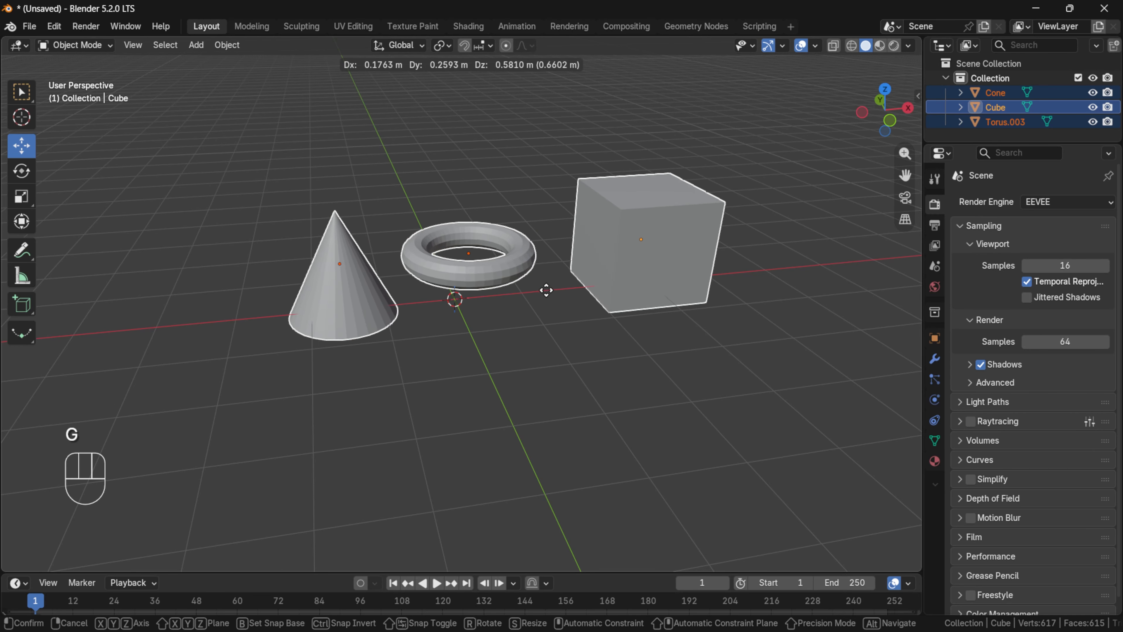
{"action": "left_click", "coordinate": [546, 290]}
{"action": "key", "text": "ctrl+z"}
{"action": "scroll", "coordinate": [326, 286], "scroll_direction": "up", "scroll_amount": 1}
{"action": "left_click", "coordinate": [321, 192]}
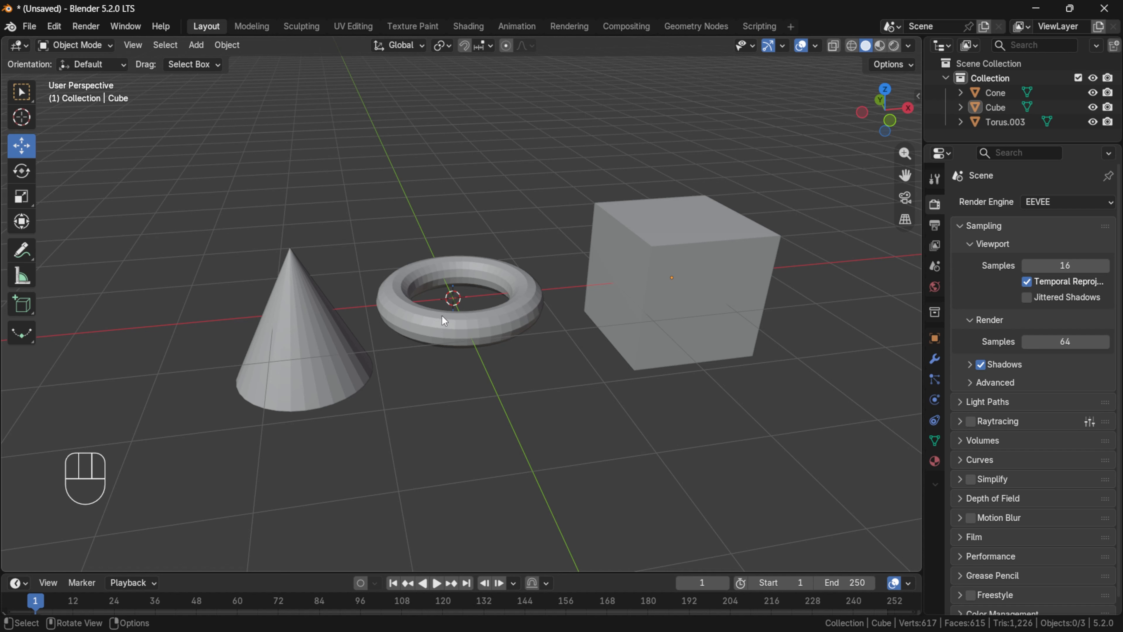
Step: Delete the cone and the torus from the scene, leaving the cube in place
{"action": "left_click", "coordinate": [338, 354]}
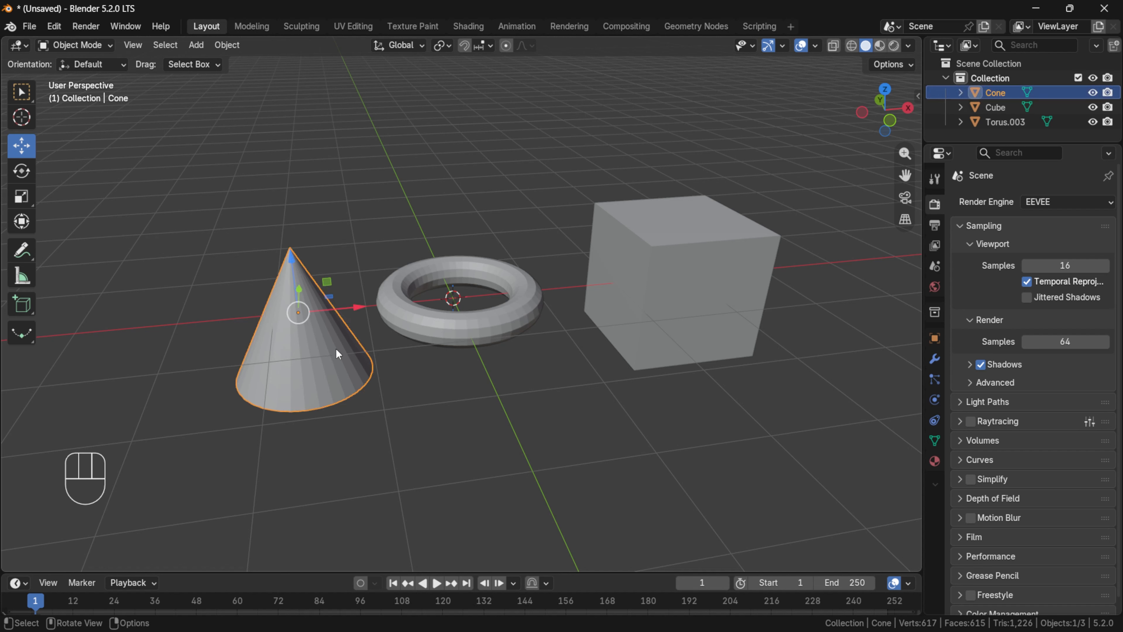
{"action": "key", "text": "Delete"}
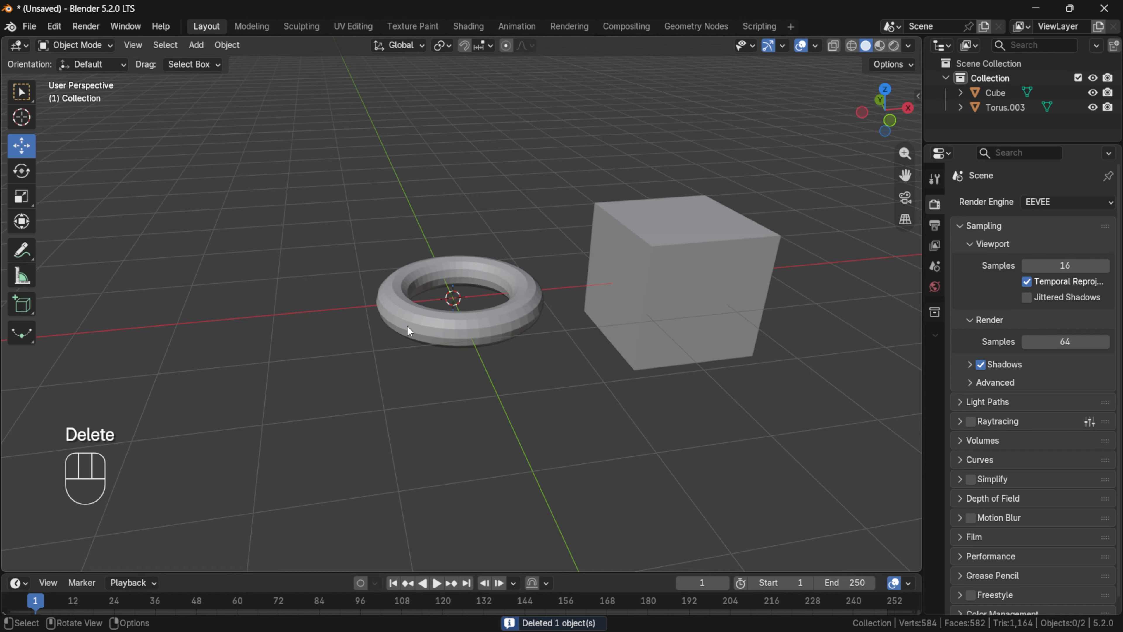
{"action": "left_click", "coordinate": [393, 316]}
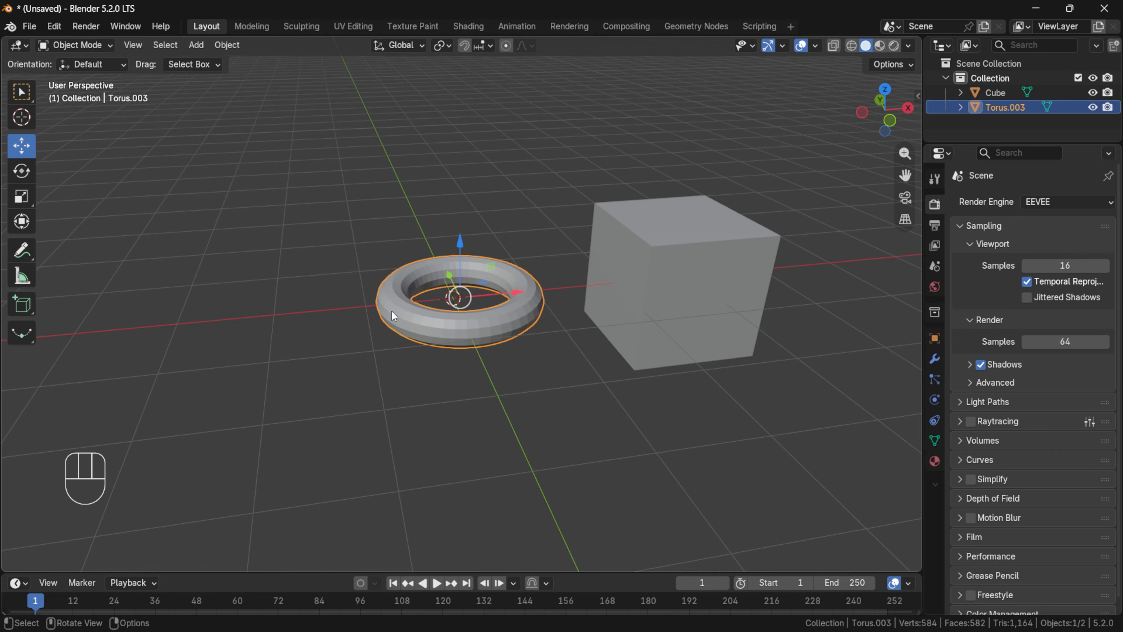
{"action": "key", "text": "x"}
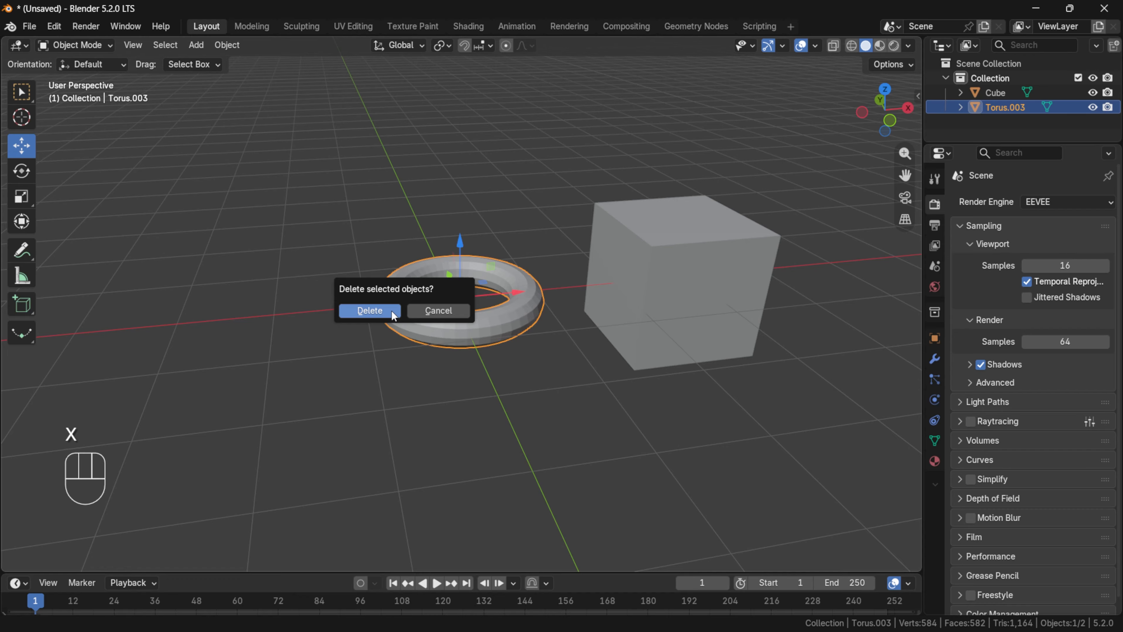
{"action": "left_click", "coordinate": [393, 312]}
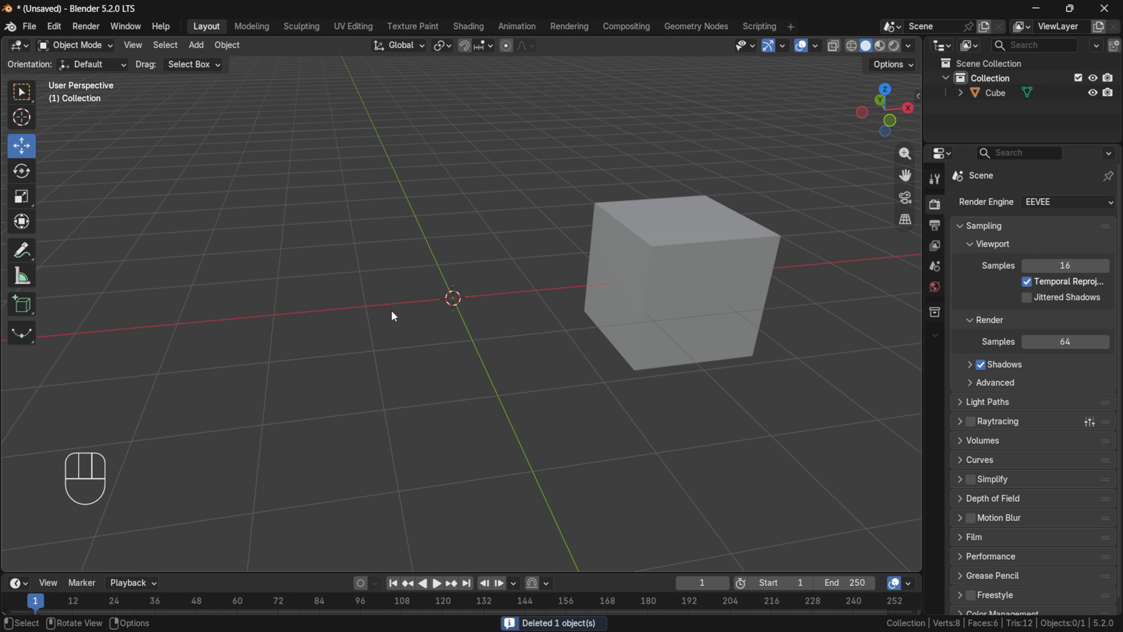
Step: Delete the remaining cube from the scene
{"action": "left_click", "coordinate": [692, 258]}
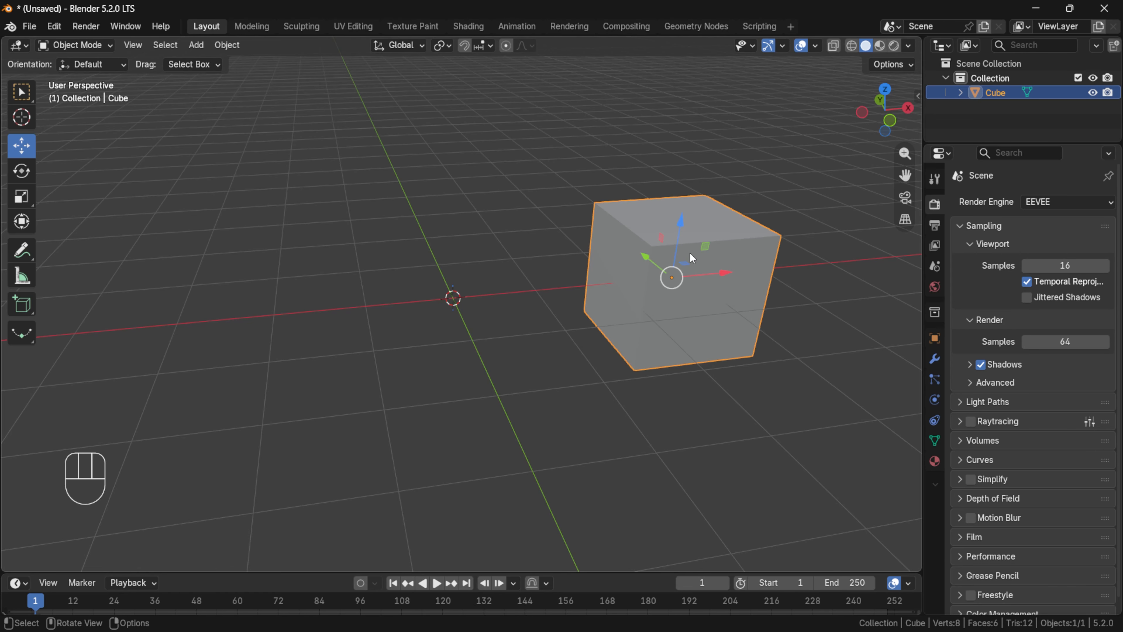
{"action": "right_click", "coordinate": [690, 256]}
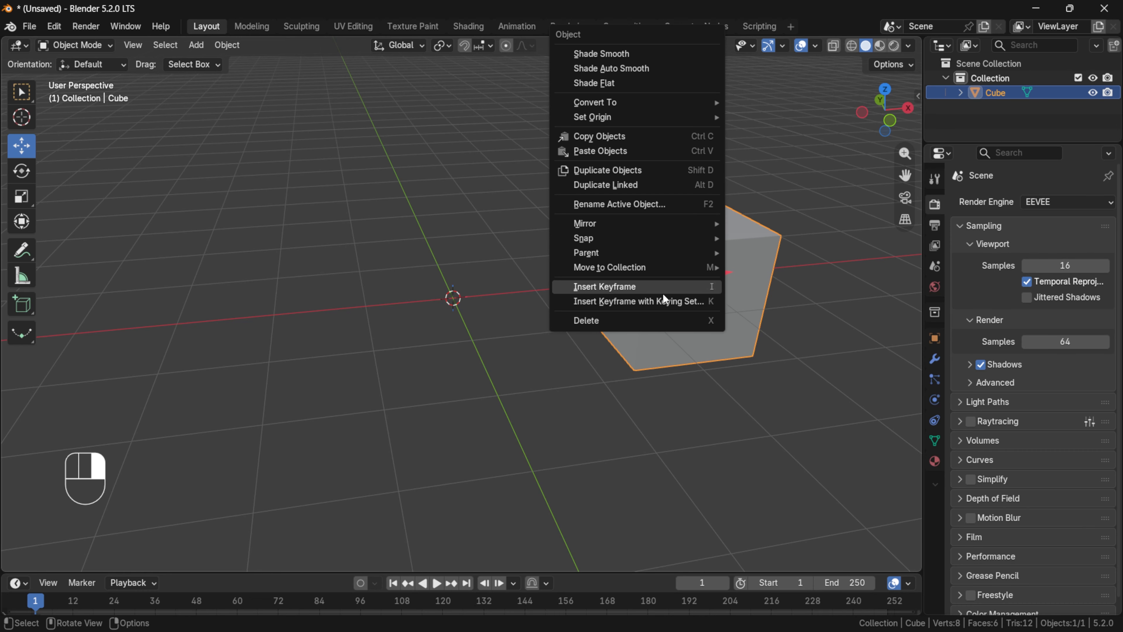
{"action": "left_click", "coordinate": [640, 316]}
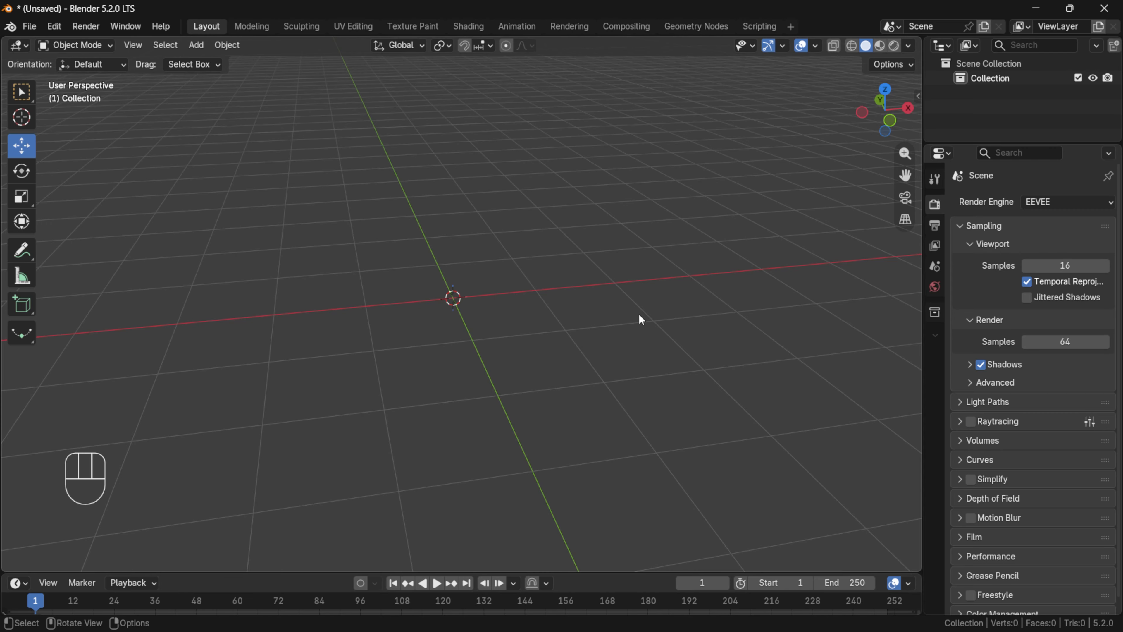
Step: Undo the deletions of the cube, the torus and the cone
{"action": "key", "text": "ctrl+z"}
{"action": "key", "text": "ctrl+z"}
{"action": "key", "text": "ctrl+z"}
{"action": "key", "text": "ctrl+z"}
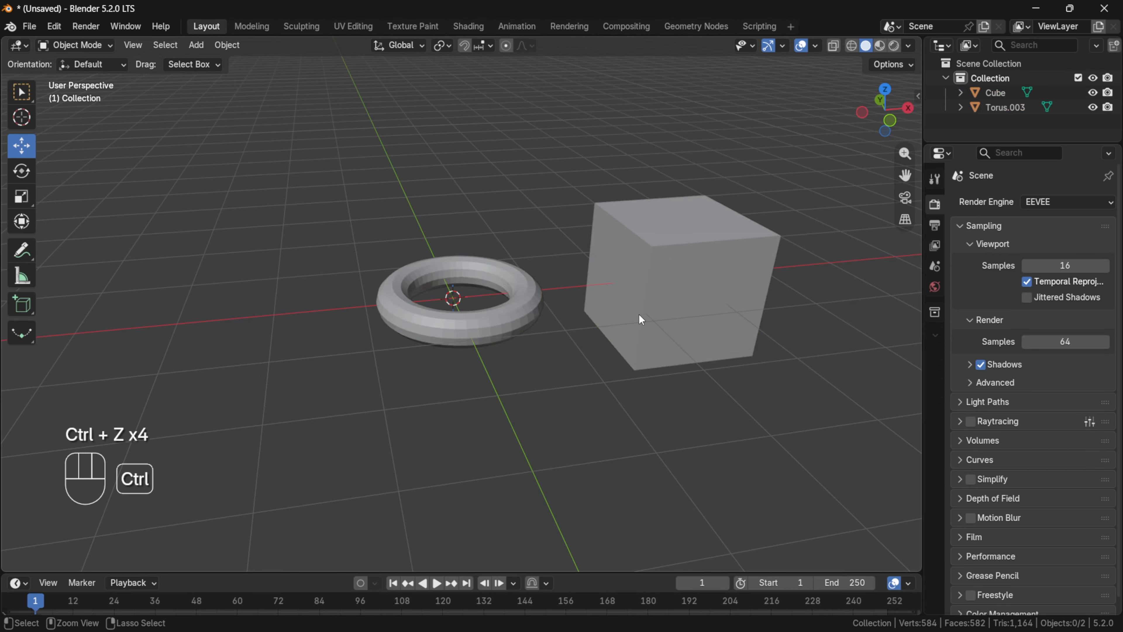
{"action": "key", "text": "ctrl+z"}
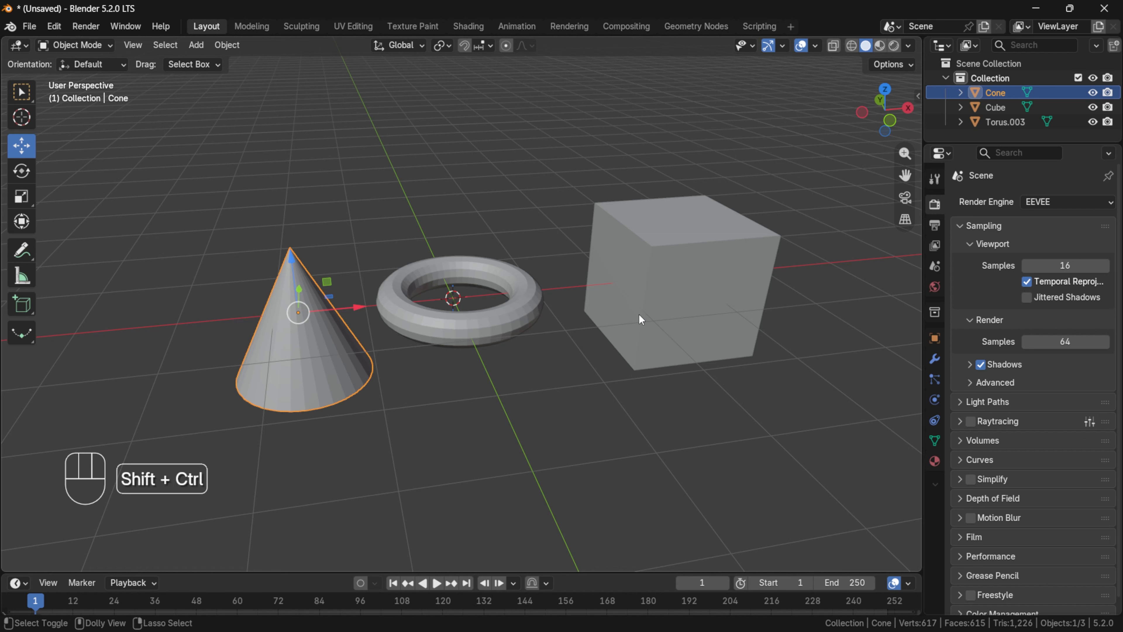
Step: Redo the deletions of the cone, the torus and the cube
{"action": "key", "text": "ctrl+shift+z"}
{"action": "key", "text": "ctrl+shift+z"}
{"action": "key", "text": "ctrl+shift+z"}
{"action": "key", "text": "ctrl+shift+z"}
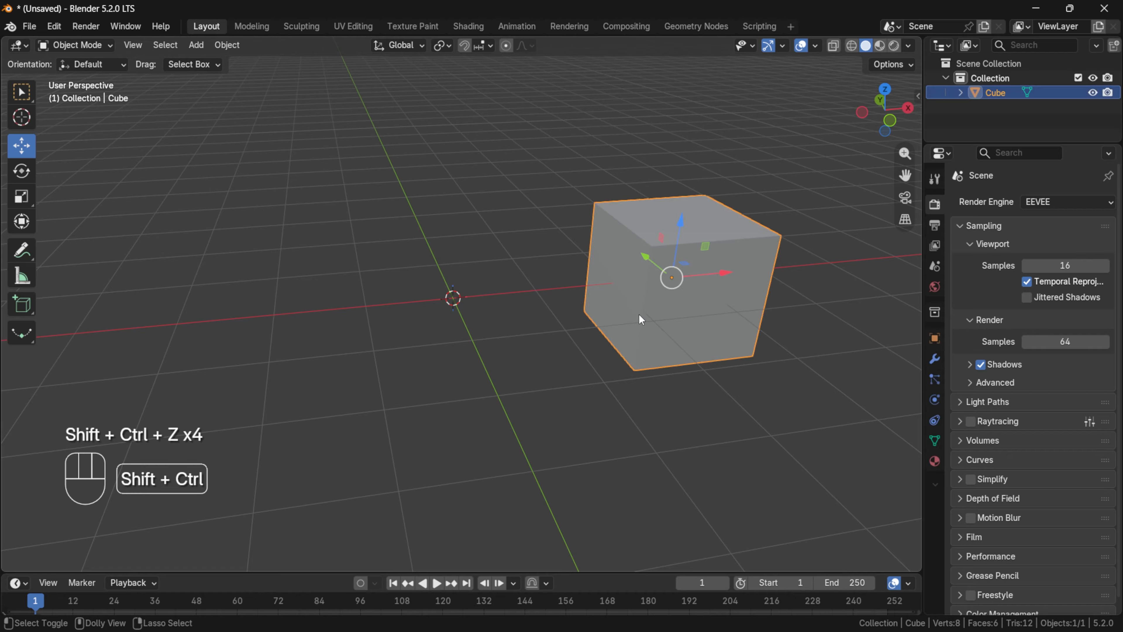
{"action": "key", "text": "ctrl+shift+z"}
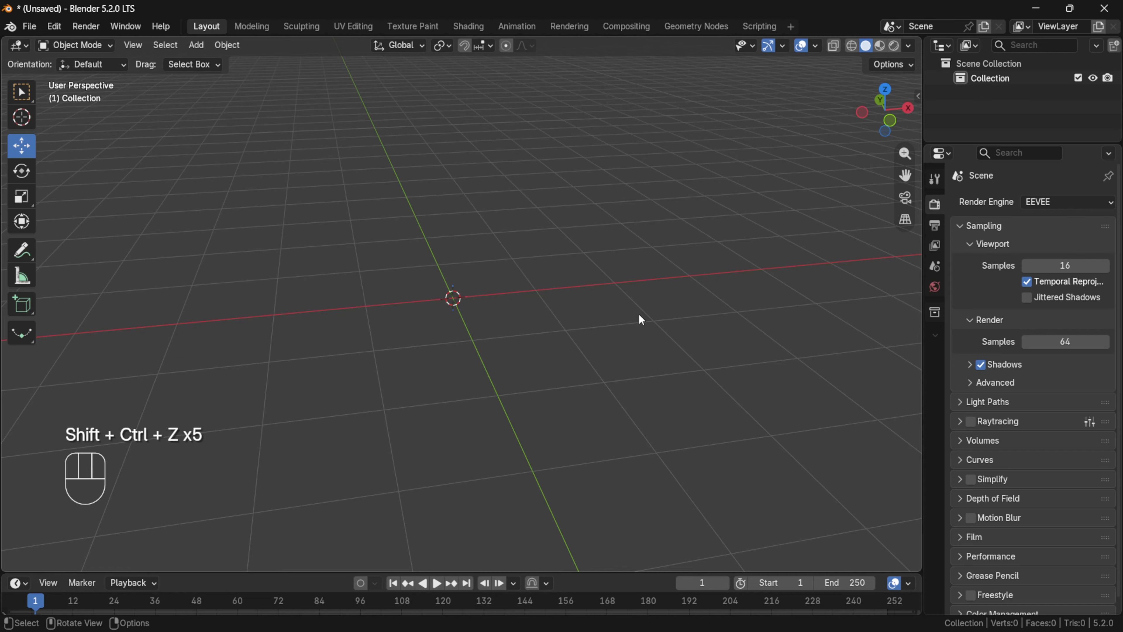
Step: Step back through the undo history until the cube, torus and cone are all restored
{"action": "key", "text": "ctrl+z"}
{"action": "key", "text": "ctrl+shift+z"}
{"action": "key", "text": "ctrl+z"}
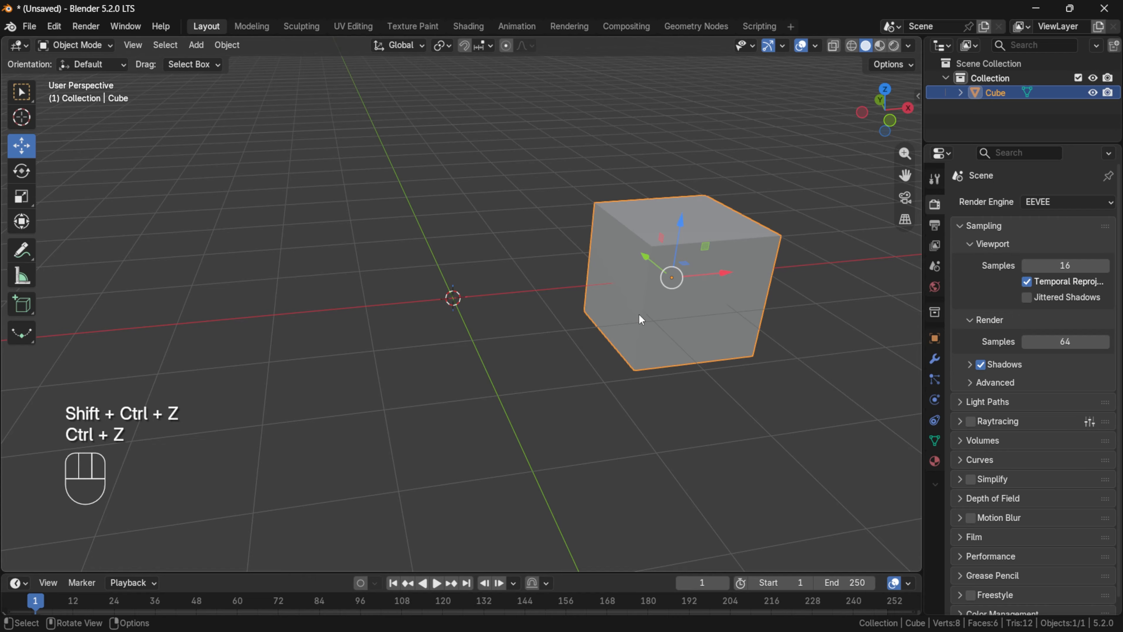
{"action": "key", "text": "ctrl+z"}
{"action": "key", "text": "ctrl+z"}
{"action": "key", "text": "ctrl+z"}
{"action": "key", "text": "ctrl+z"}
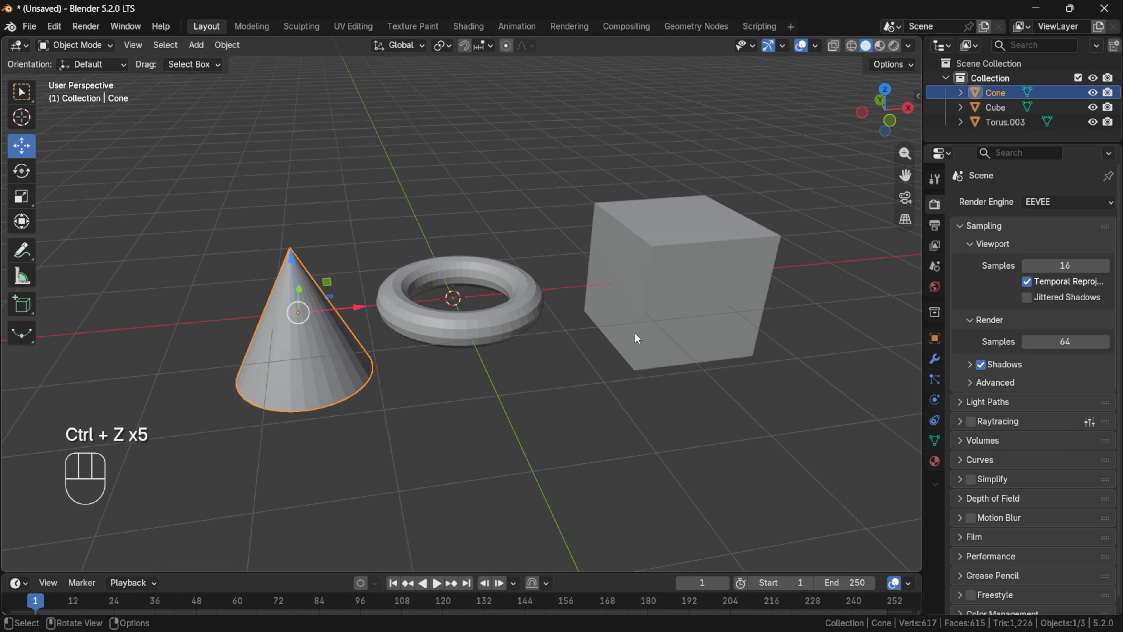
Step: Duplicate the torus and place the copy freely beside the original, toward negative Y
{"action": "left_click_drag", "start_coordinate": [882, 95], "coordinate": [932, 126]}
{"action": "left_click_drag", "start_coordinate": [905, 175], "coordinate": [829, 180]}
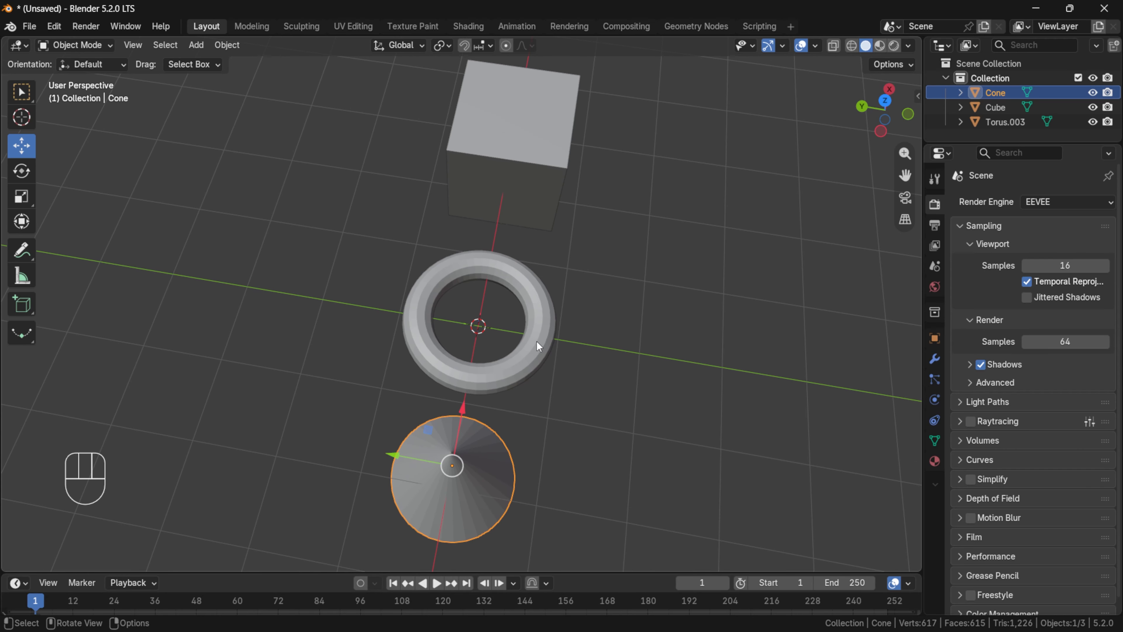
{"action": "left_click", "coordinate": [536, 341]}
{"action": "key", "text": "shift+d"}
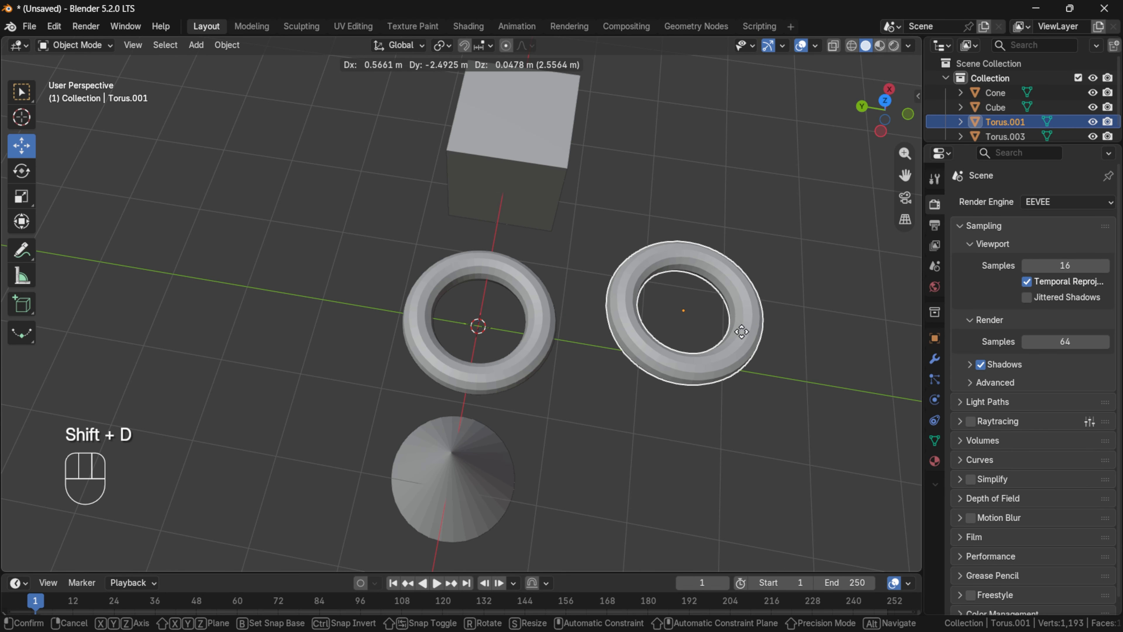
{"action": "left_click", "coordinate": [708, 323]}
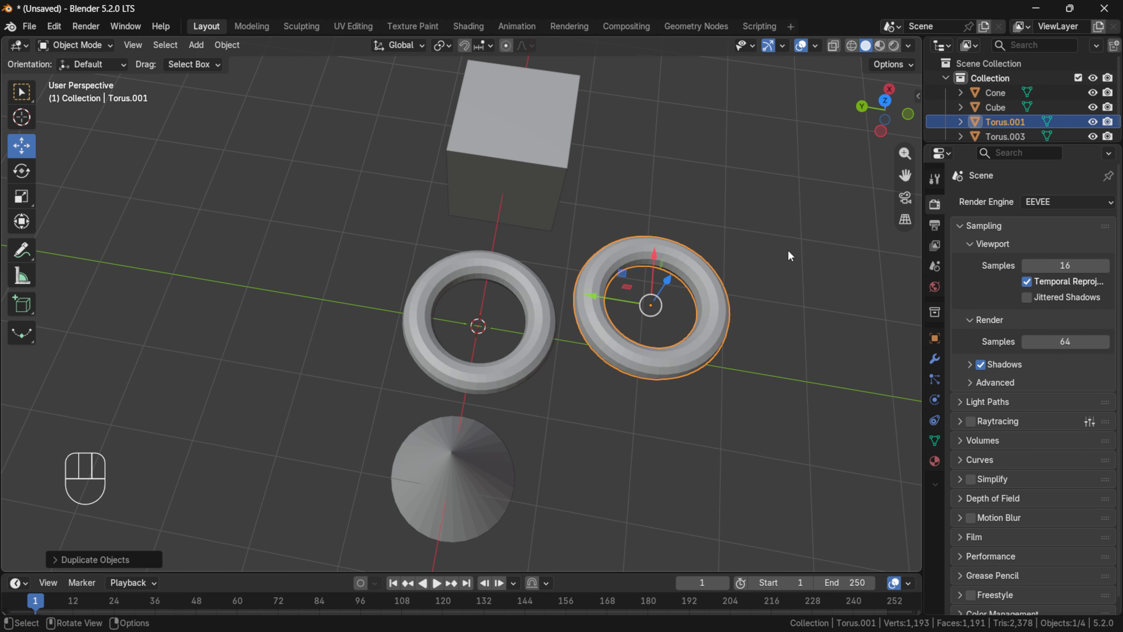
Step: Duplicate the torus at the centre, constrain the copy to X, Y and finally Z, and delete the placed copy
{"action": "left_click", "coordinate": [509, 341]}
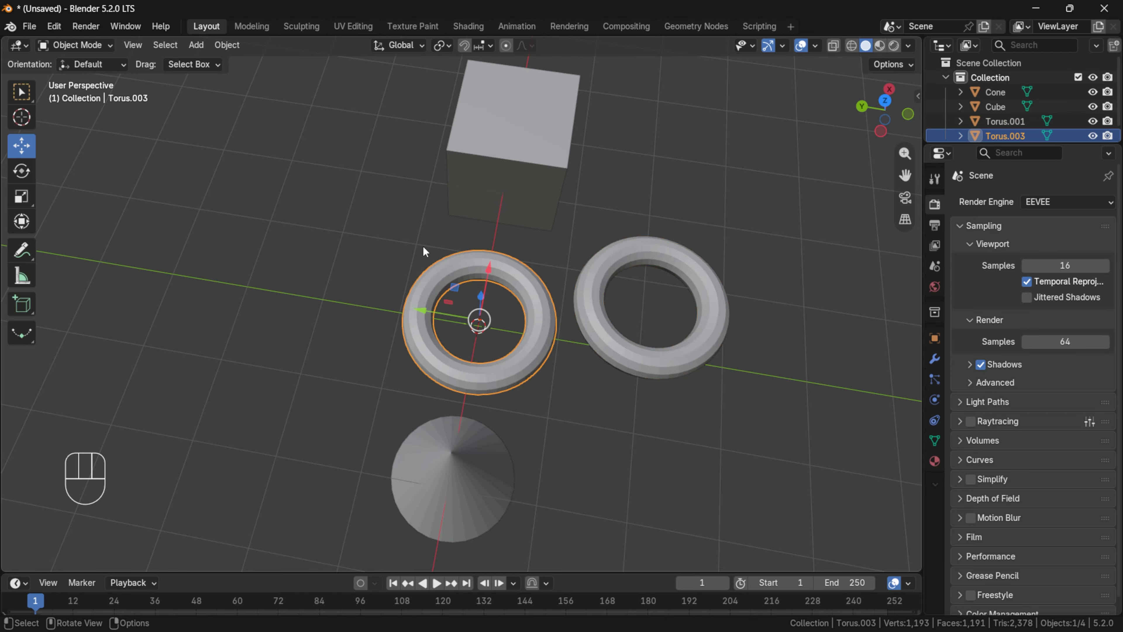
{"action": "key", "text": "shift+d"}
{"action": "key", "text": "x"}
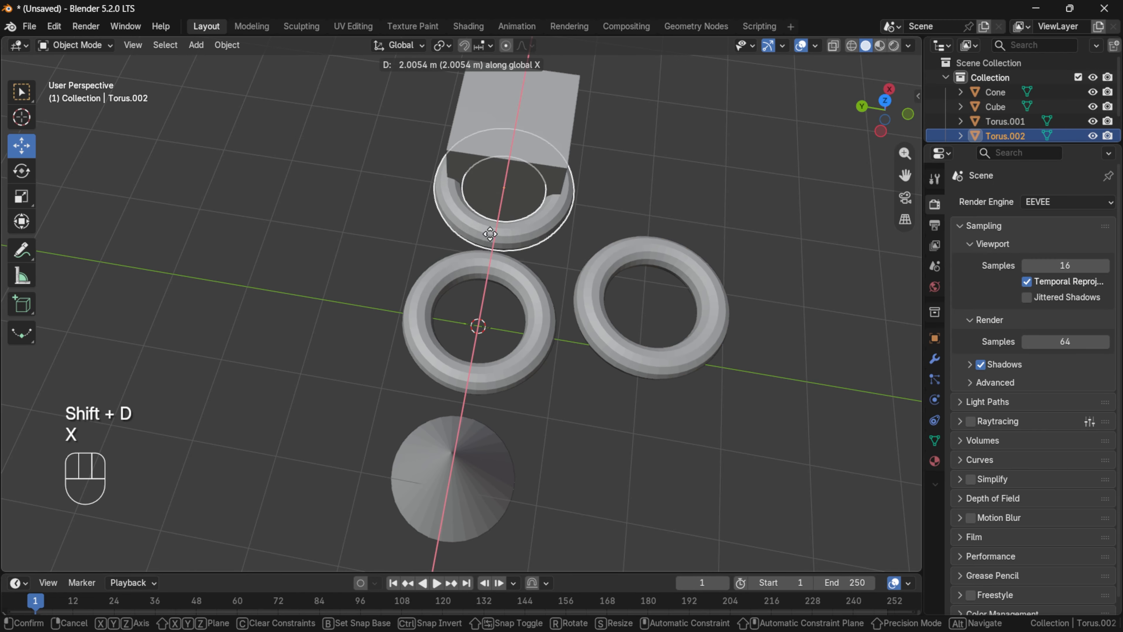
{"action": "key", "text": "y"}
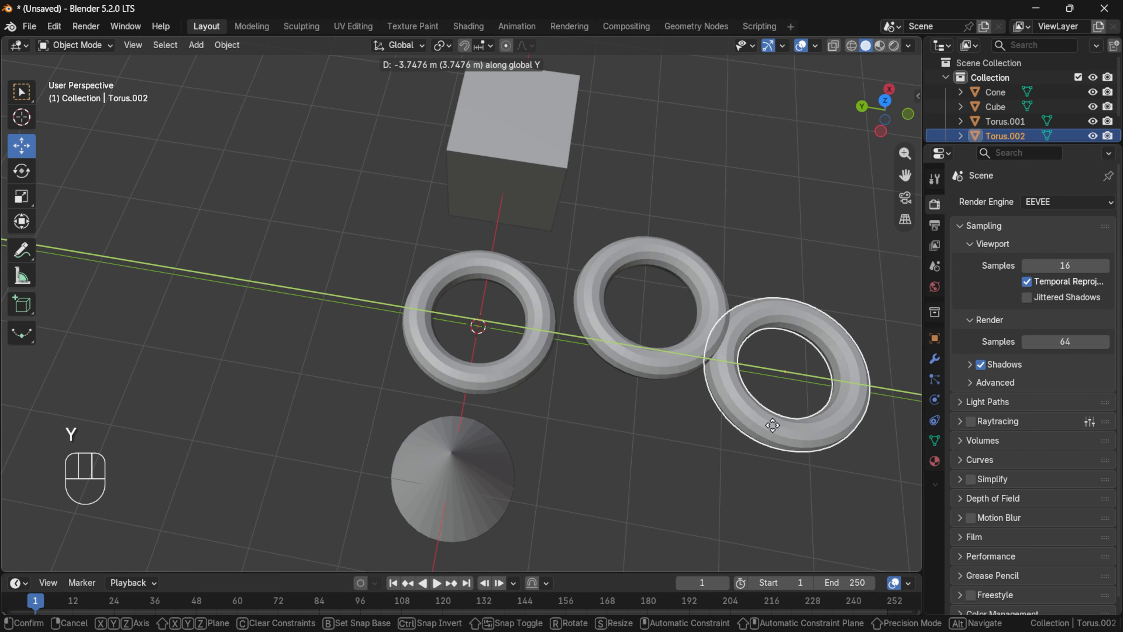
{"action": "key", "text": "z"}
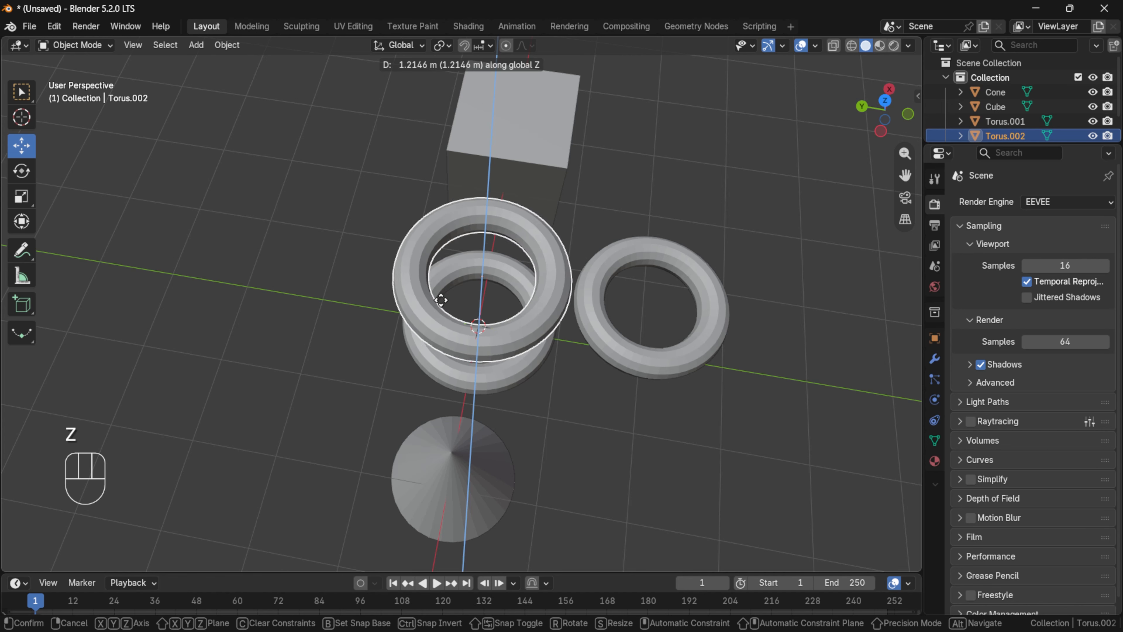
{"action": "left_click", "coordinate": [442, 252]}
{"action": "left_click_drag", "start_coordinate": [885, 110], "coordinate": [862, 87]}
{"action": "key", "text": "Delete"}
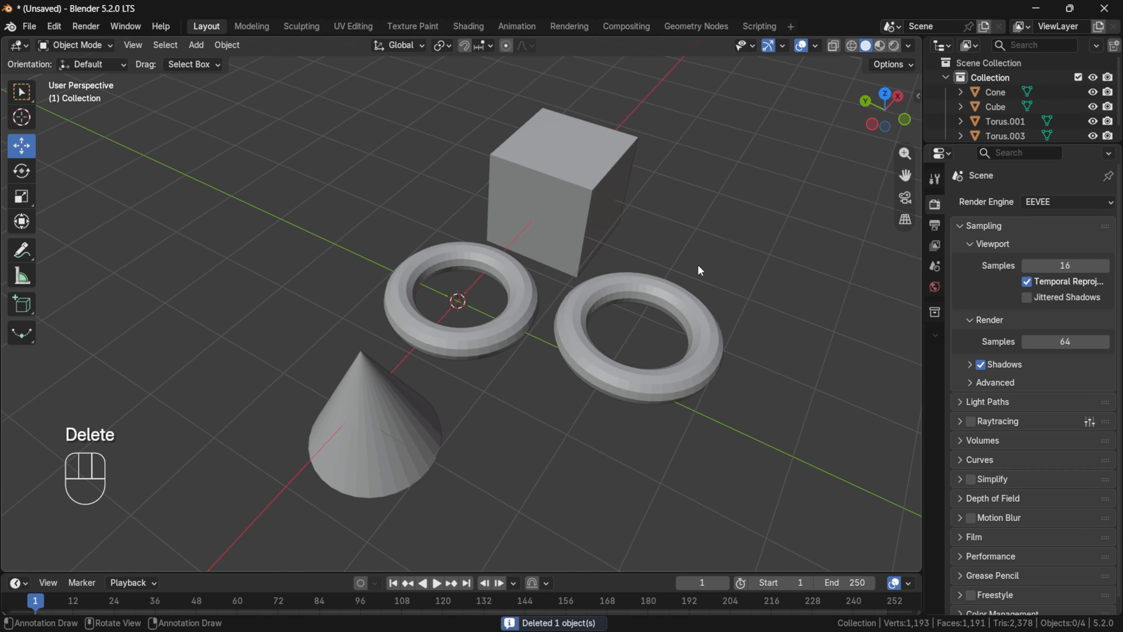
Step: Duplicate the cube and place the copy freely on the positive Y side of the scene
{"action": "left_click", "coordinate": [577, 228]}
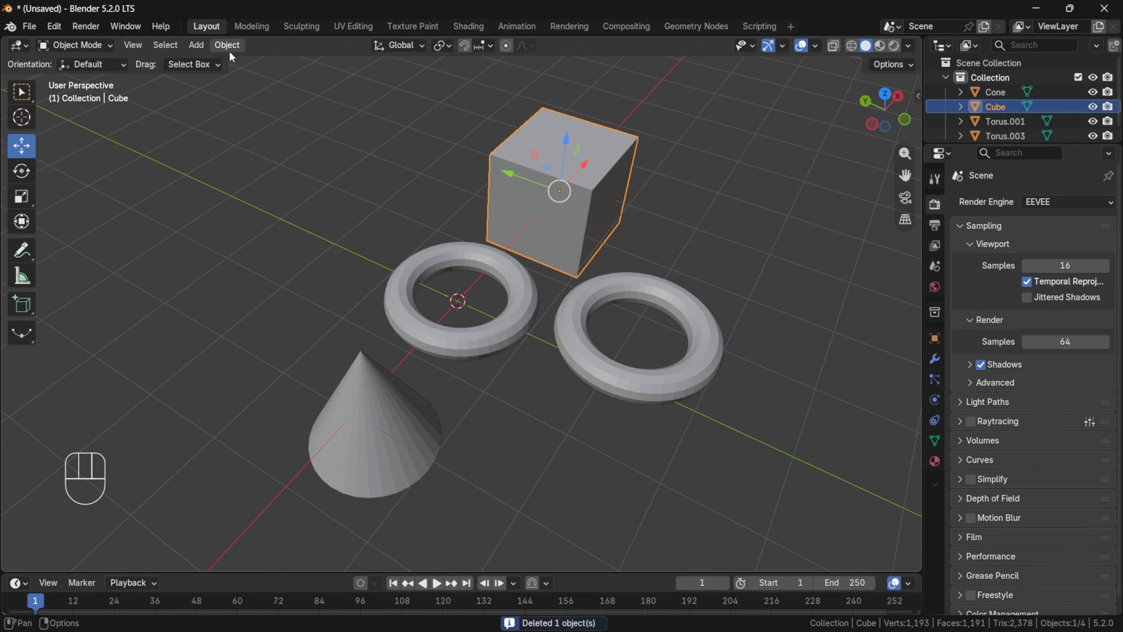
{"action": "left_click", "coordinate": [223, 45]}
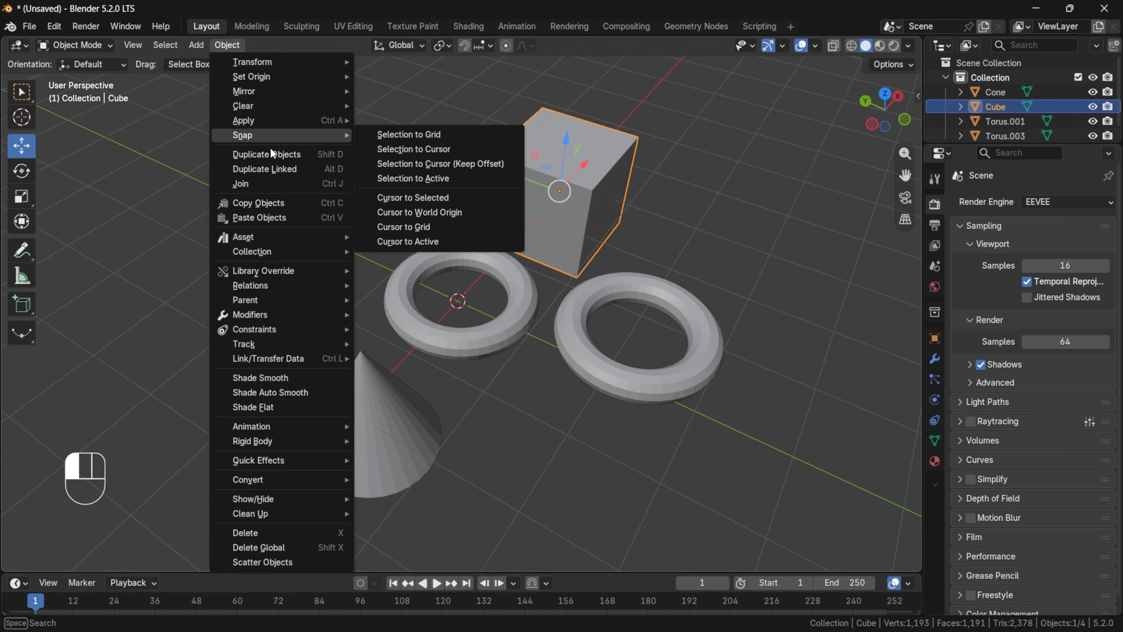
{"action": "left_click", "coordinate": [304, 154]}
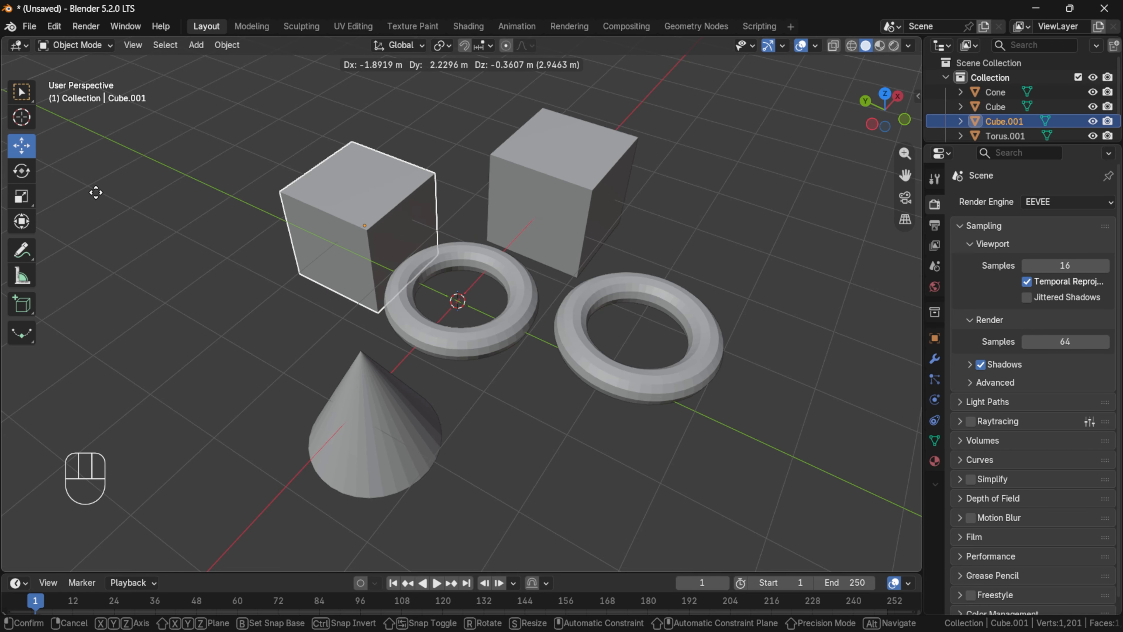
{"action": "left_click", "coordinate": [59, 196]}
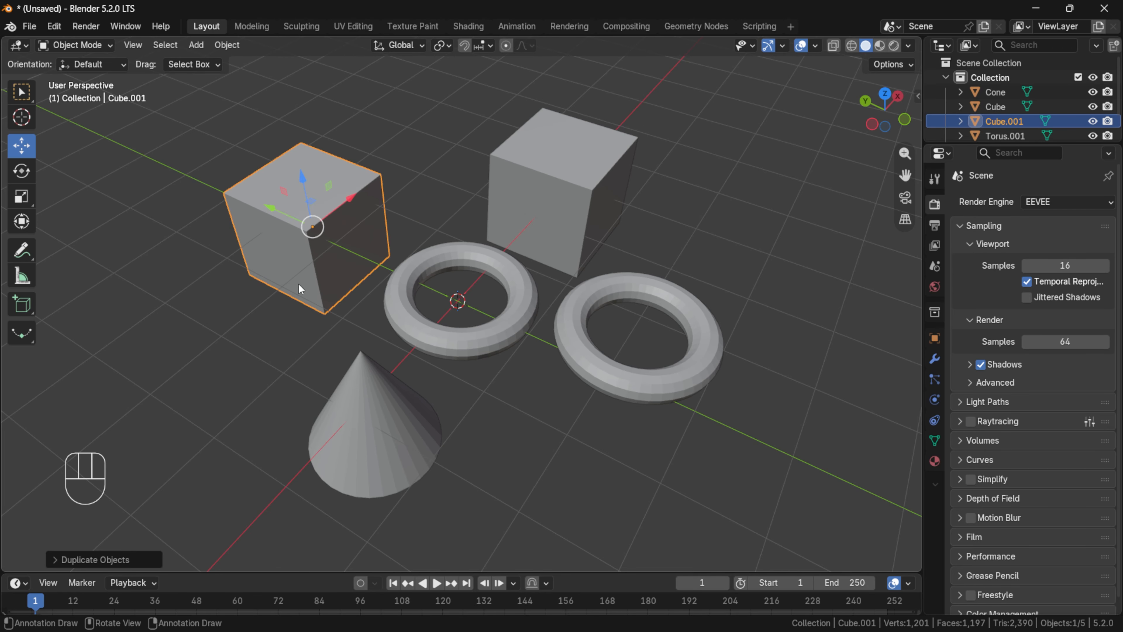
Step: In top view, add a UV sphere at the 3D cursor in the empty space beside the cubes and scale it down
{"action": "middle_click_drag", "start_coordinate": [623, 258], "coordinate": [649, 275]}
{"action": "left_click", "coordinate": [885, 98]}
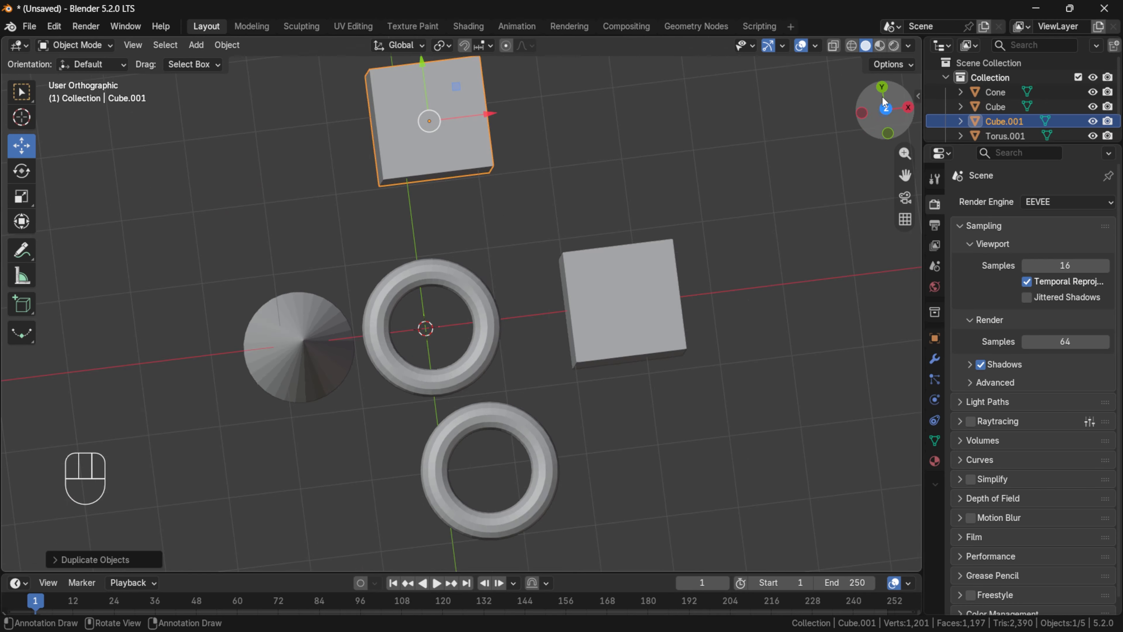
{"action": "scroll", "coordinate": [581, 231], "scroll_direction": "up", "scroll_amount": 3}
{"action": "left_click", "coordinate": [581, 201]}
{"action": "key", "text": "shift+a"}
{"action": "mouse_move", "coordinate": [607, 192]}
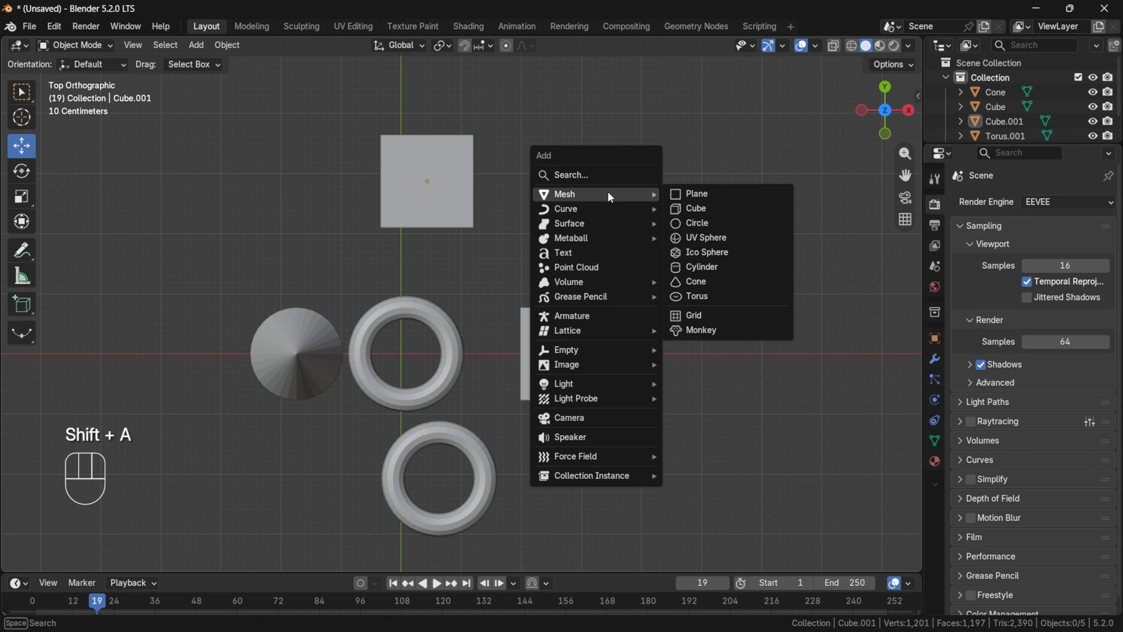
{"action": "left_click", "coordinate": [705, 242]}
{"action": "key", "text": "s"}
{"action": "left_click", "coordinate": [678, 271]}
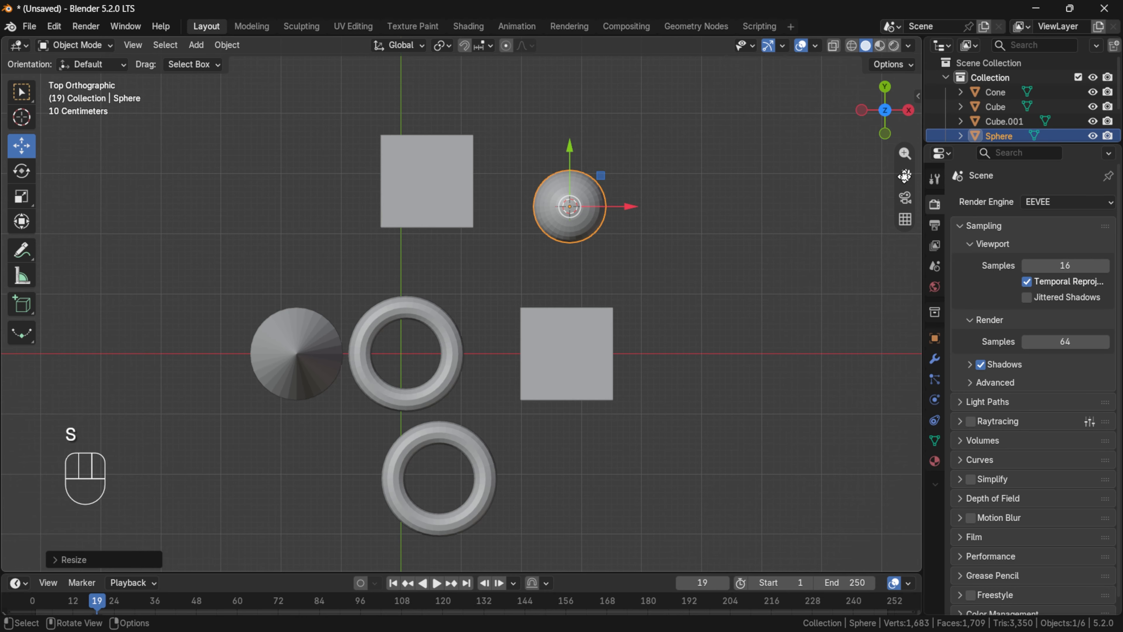
Step: Duplicate the sphere and place the copy about 1.5 m away along the global X axis
{"action": "scroll", "coordinate": [733, 234], "scroll_direction": "up", "scroll_amount": 3}
{"action": "middle_click_drag", "start_coordinate": [732, 234], "coordinate": [528, 296], "text": "shift"}
{"action": "key", "text": "shift+d"}
{"action": "key", "text": "x"}
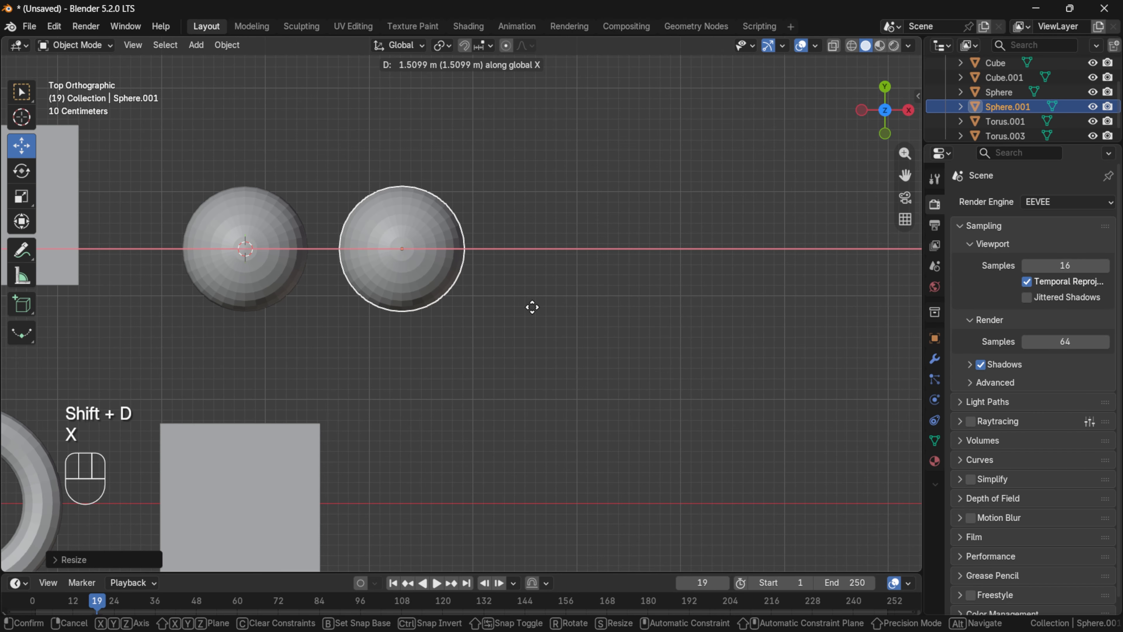
{"action": "left_click", "coordinate": [530, 309]}
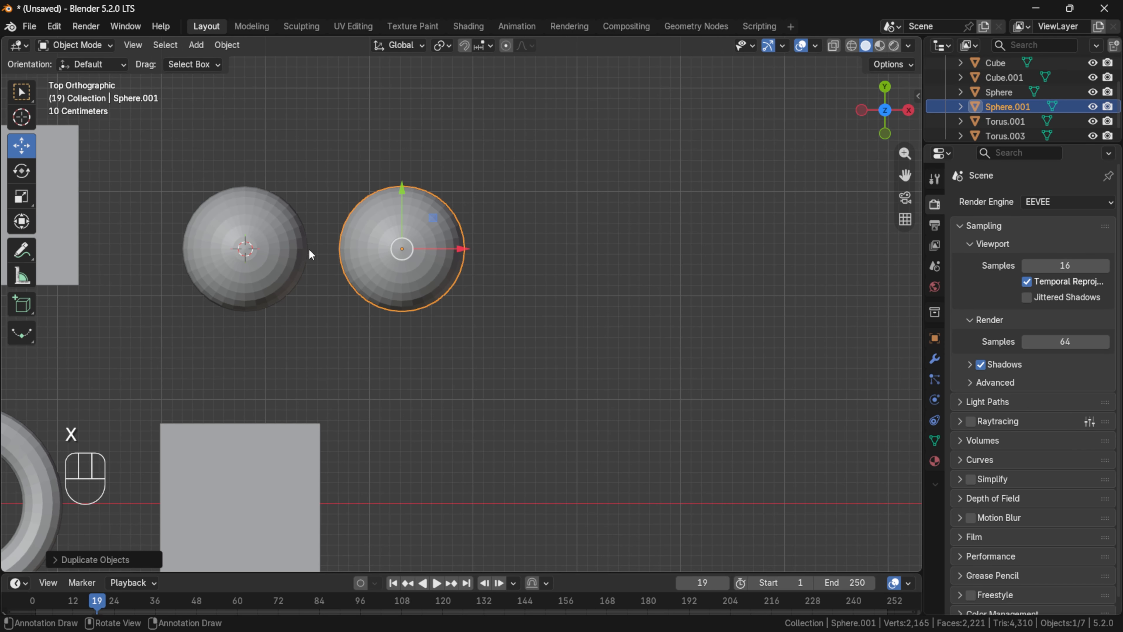
Step: Repeat the last duplication four times to continue the evenly spaced row of spheres
{"action": "scroll", "coordinate": [379, 276], "scroll_direction": "down", "scroll_amount": 3}
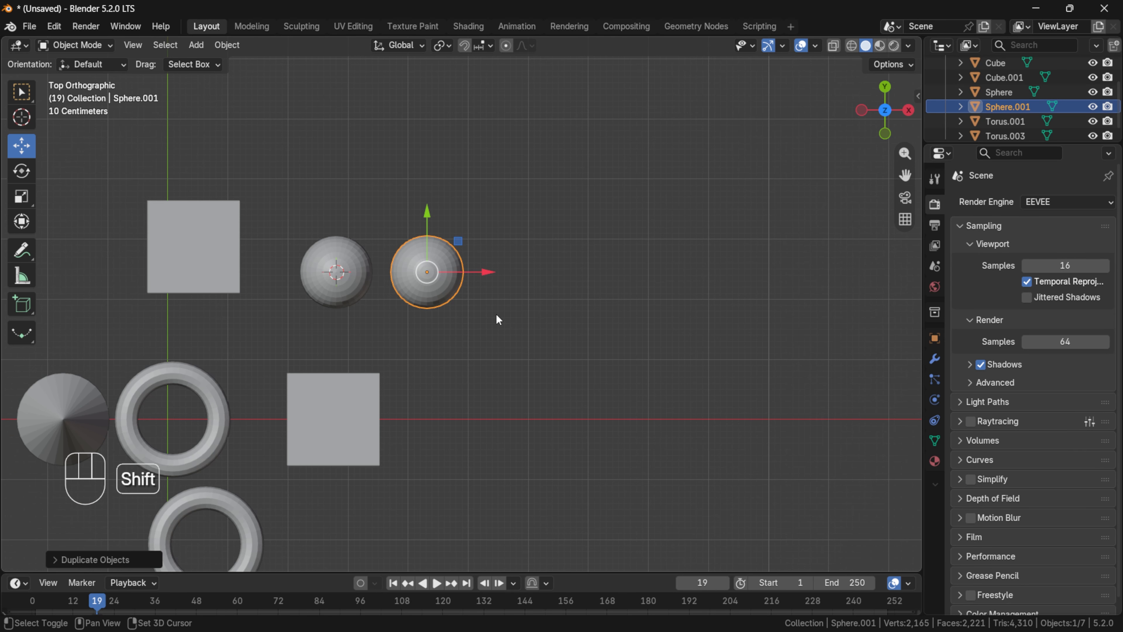
{"action": "key", "text": "shift+r"}
{"action": "key", "text": "shift+r"}
{"action": "key", "text": "shift+r"}
{"action": "key", "text": "shift+r"}
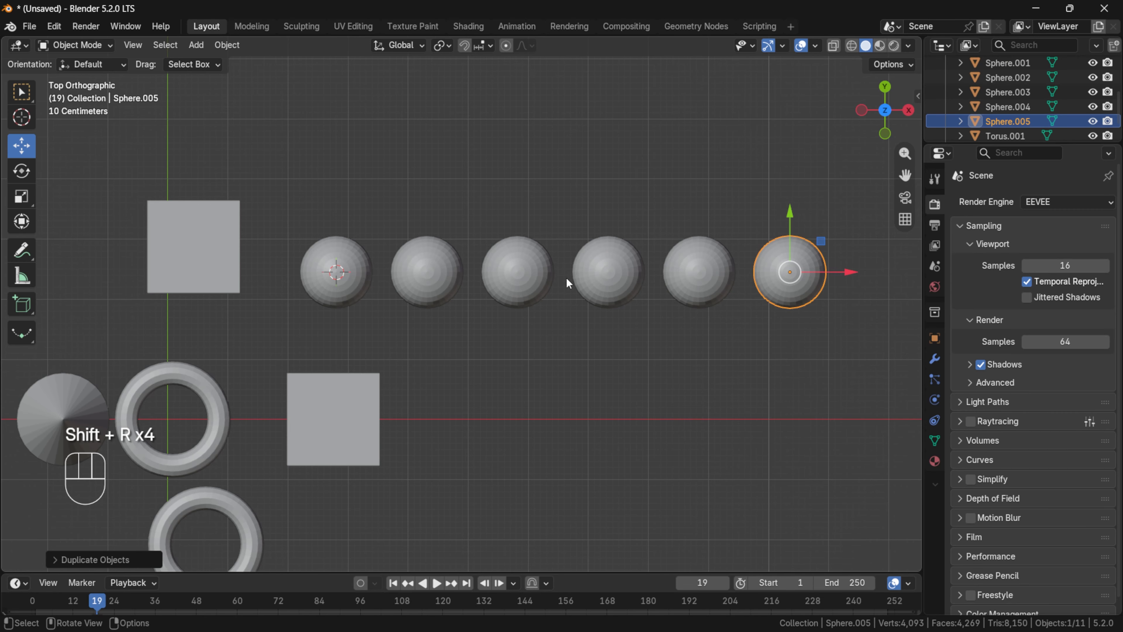
Step: Delete the whole row of spheres together with the original cube below it
{"action": "scroll", "coordinate": [527, 296], "scroll_direction": "down", "scroll_amount": 3}
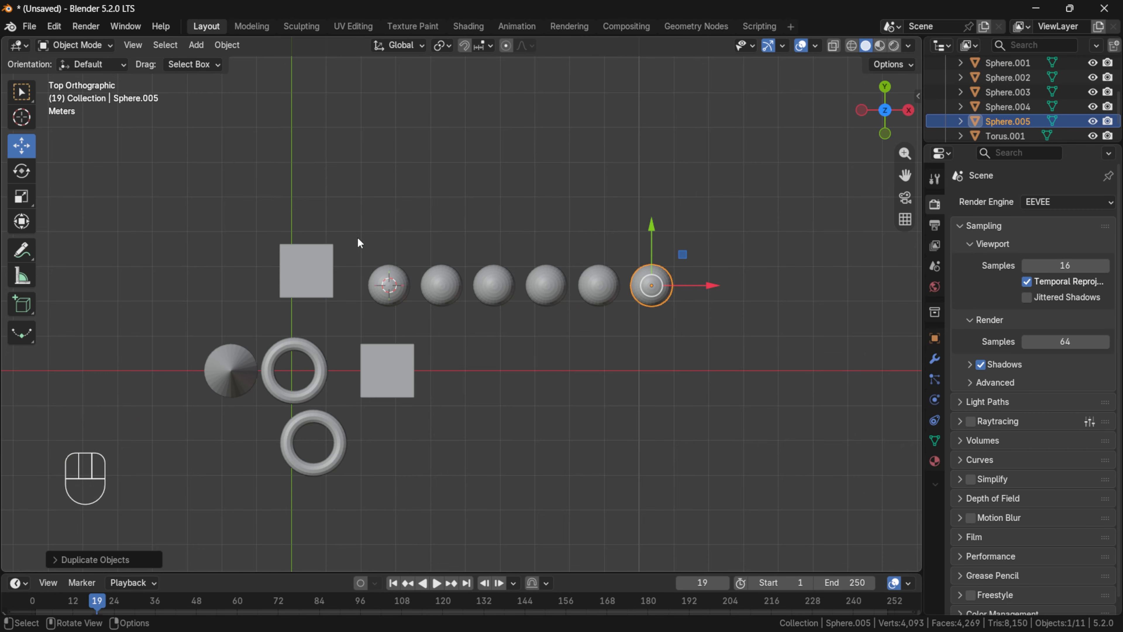
{"action": "left_click_drag", "start_coordinate": [359, 242], "coordinate": [672, 379]}
{"action": "scroll", "coordinate": [671, 374], "scroll_direction": "up", "scroll_amount": 2}
{"action": "key", "text": "Delete"}
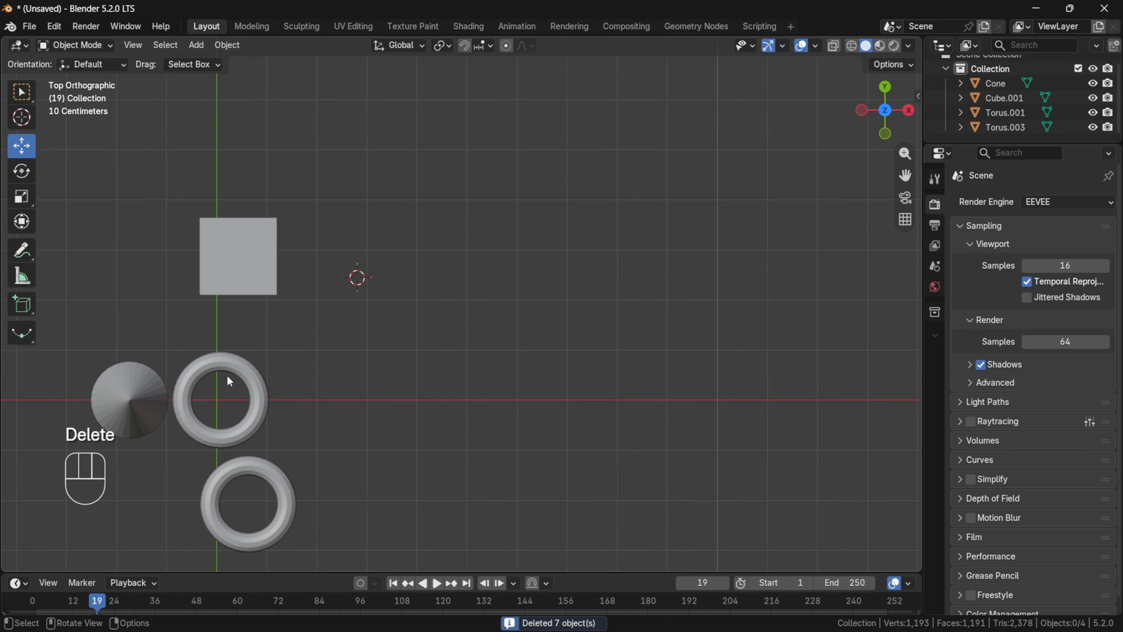
{"action": "left_click_drag", "start_coordinate": [884, 111], "coordinate": [867, 154]}
{"action": "left_click_drag", "start_coordinate": [917, 82], "coordinate": [884, 128]}
{"action": "left_click", "coordinate": [884, 105]}
{"action": "scroll", "coordinate": [386, 369], "scroll_direction": "down", "scroll_amount": 2}
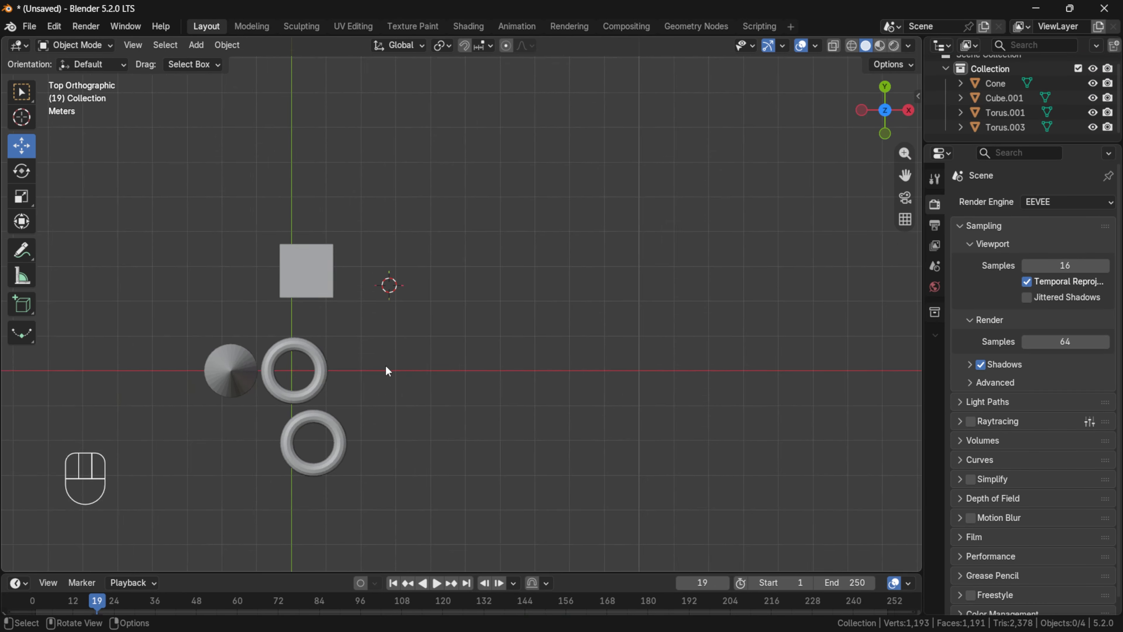
{"action": "scroll", "coordinate": [397, 367], "scroll_direction": "up", "scroll_amount": 3}
{"action": "left_click", "coordinate": [910, 175]}
{"action": "left_click_drag", "start_coordinate": [906, 175], "coordinate": [1119, 115]}
{"action": "scroll", "coordinate": [837, 155], "scroll_direction": "up", "scroll_amount": 1}
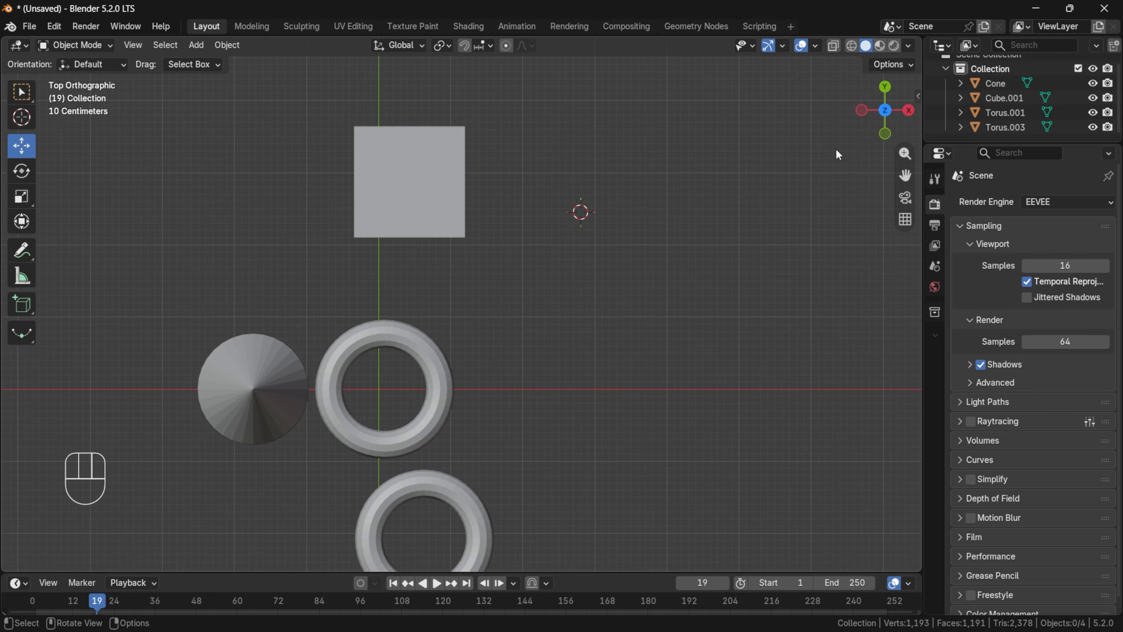
Step: Rotate the torus copy, scale it up to well beyond the other torus, and rotate it freely with the Rotate tool
{"action": "left_click_drag", "start_coordinate": [880, 119], "coordinate": [811, 70]}
{"action": "left_click", "coordinate": [293, 304]}
{"action": "left_click_drag", "start_coordinate": [905, 175], "coordinate": [1037, 190]}
{"action": "left_click_drag", "start_coordinate": [884, 114], "coordinate": [891, 144]}
{"action": "key", "text": "r"}
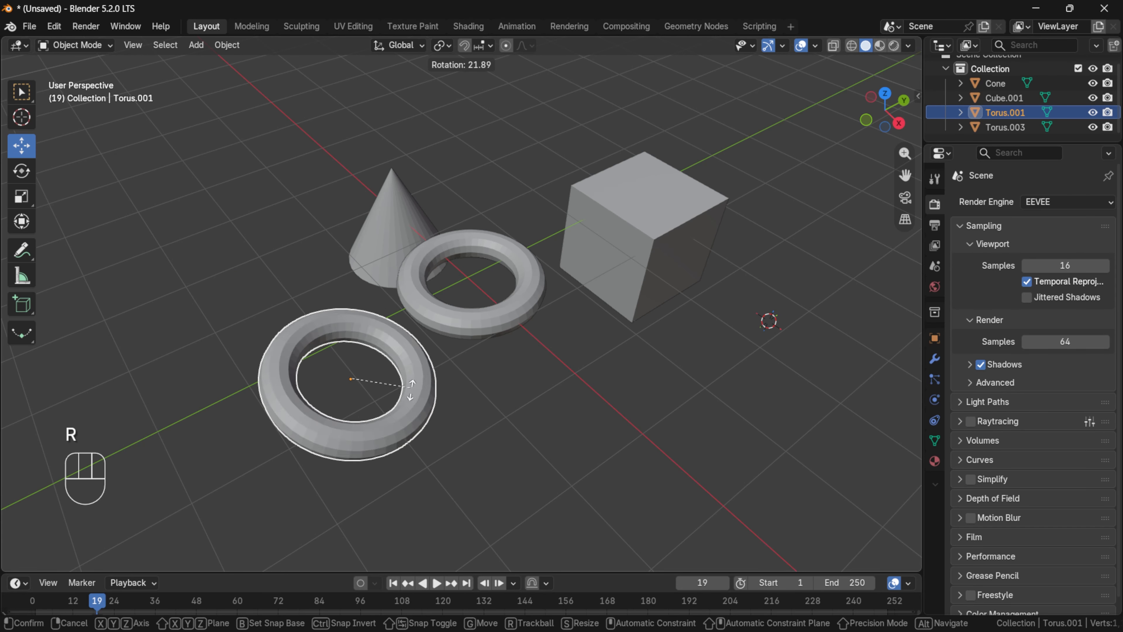
{"action": "left_click", "coordinate": [393, 395]}
{"action": "key", "text": "s"}
{"action": "left_click", "coordinate": [420, 408]}
{"action": "left_click", "coordinate": [22, 171]}
{"action": "left_click_drag", "start_coordinate": [349, 366], "coordinate": [486, 336]}
Step: Move the cube closer to the tori and rotate it freely
{"action": "left_click", "coordinate": [615, 263]}
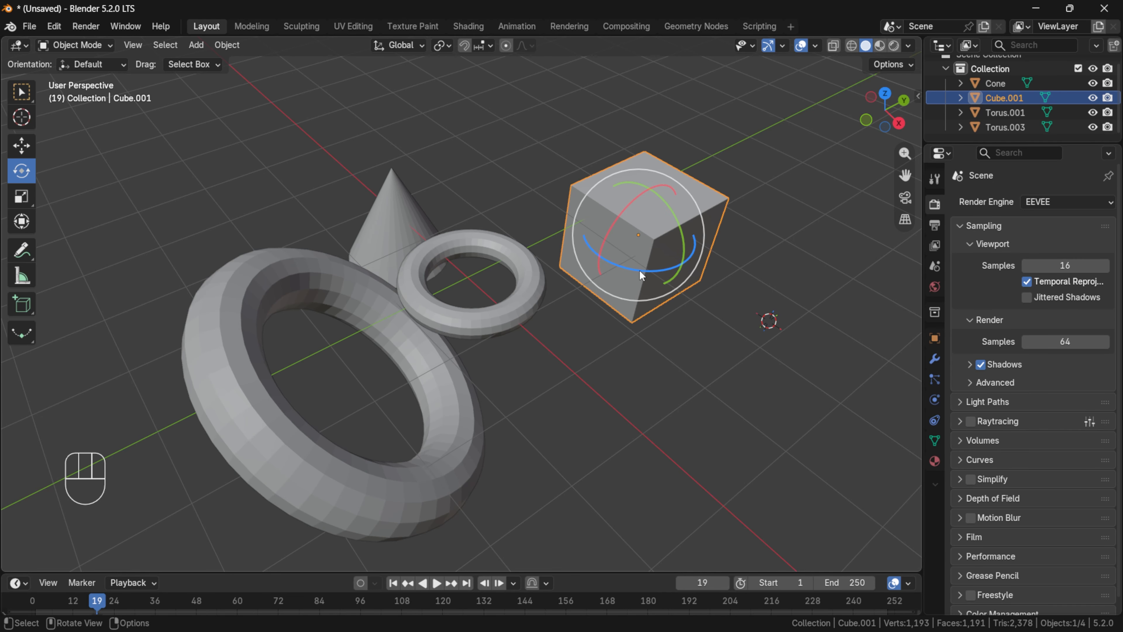
{"action": "key", "text": "g"}
{"action": "left_click", "coordinate": [617, 347]}
{"action": "mouse_move", "coordinate": [618, 349]}
{"action": "left_mouse_down"}
{"action": "mouse_move", "coordinate": [682, 338]}
{"action": "mouse_move", "coordinate": [627, 359]}
{"action": "left_mouse_up"}
Step: Delete the cone, the cube and both tori to clear the scene
{"action": "scroll", "coordinate": [336, 374], "scroll_direction": "down", "scroll_amount": 3}
{"action": "left_click_drag", "start_coordinate": [283, 206], "coordinate": [687, 504]}
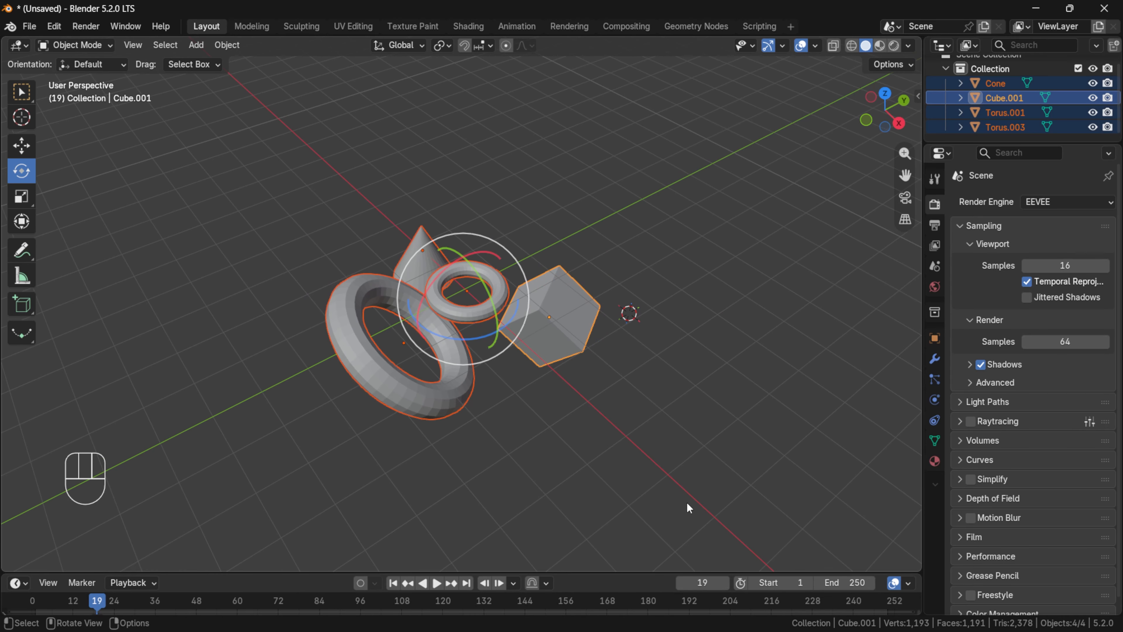
{"action": "key", "text": "Delete"}
Step: Add a cube at the 3D cursor in top view and delete it again
{"action": "key", "text": "KP_7"}
{"action": "key", "text": "shift+a"}
{"action": "mouse_move", "coordinate": [539, 308]}
{"action": "left_click", "coordinate": [633, 324]}
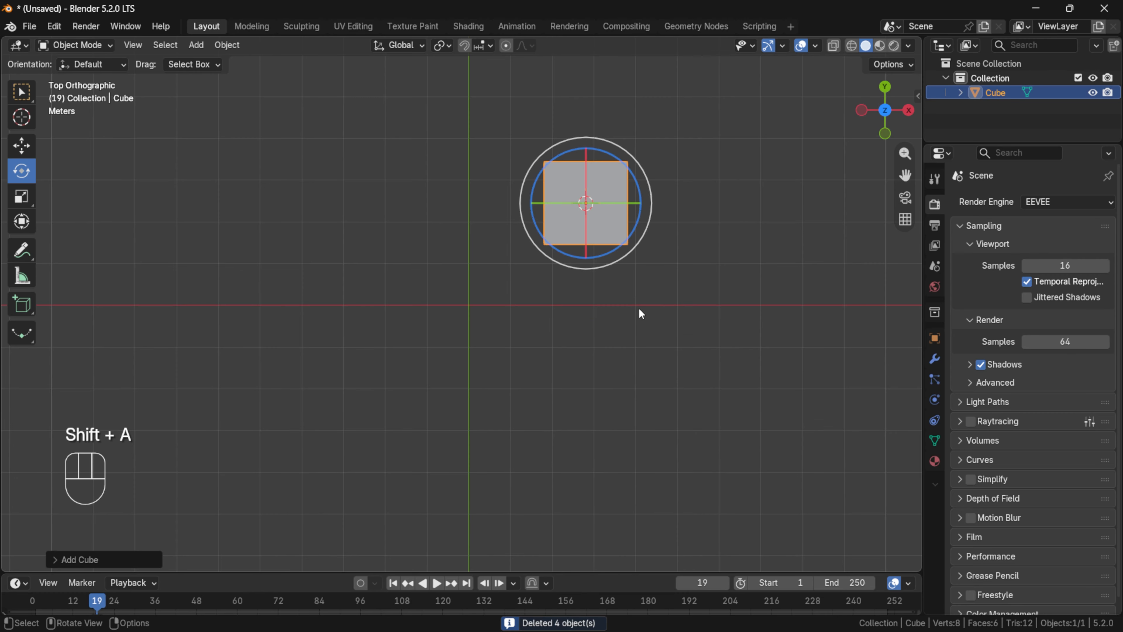
{"action": "key", "text": "Delete"}
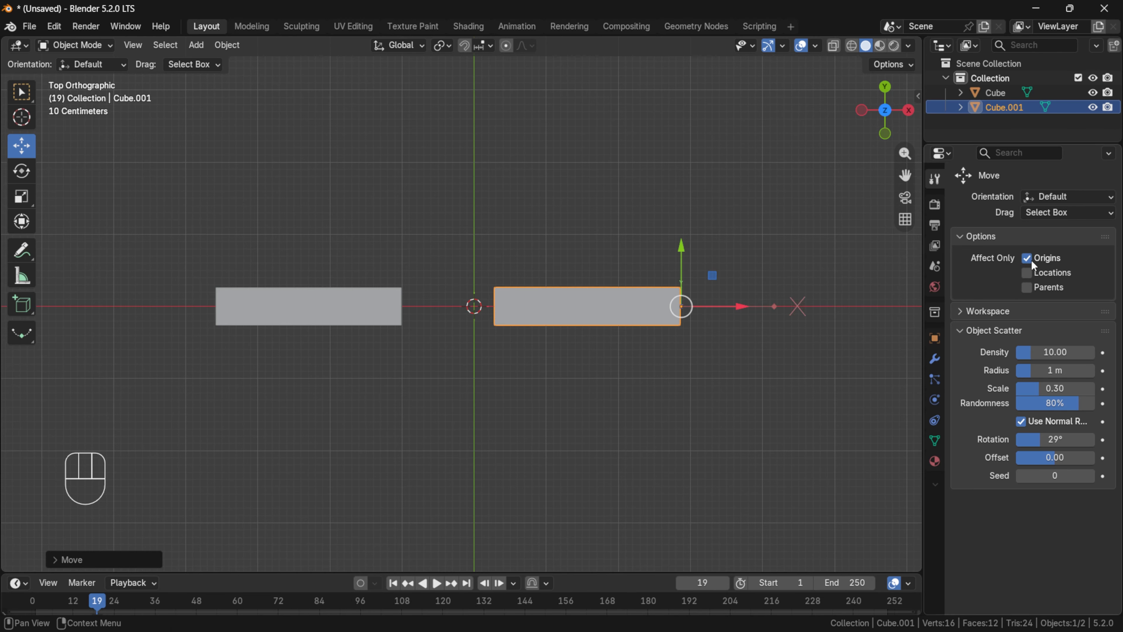
Step: Turn off the option that limits transforms to origins, and test-rotate the bar with the centred origin, undoing the rotation
{"action": "left_click", "coordinate": [1030, 260]}
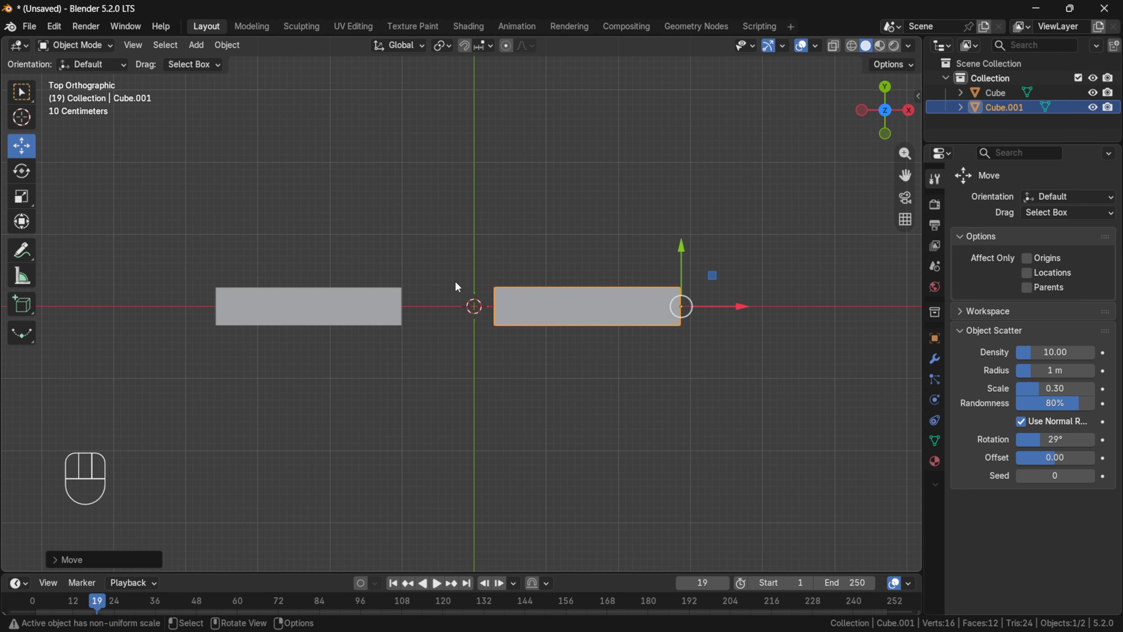
{"action": "left_click", "coordinate": [354, 294]}
{"action": "key", "text": "r"}
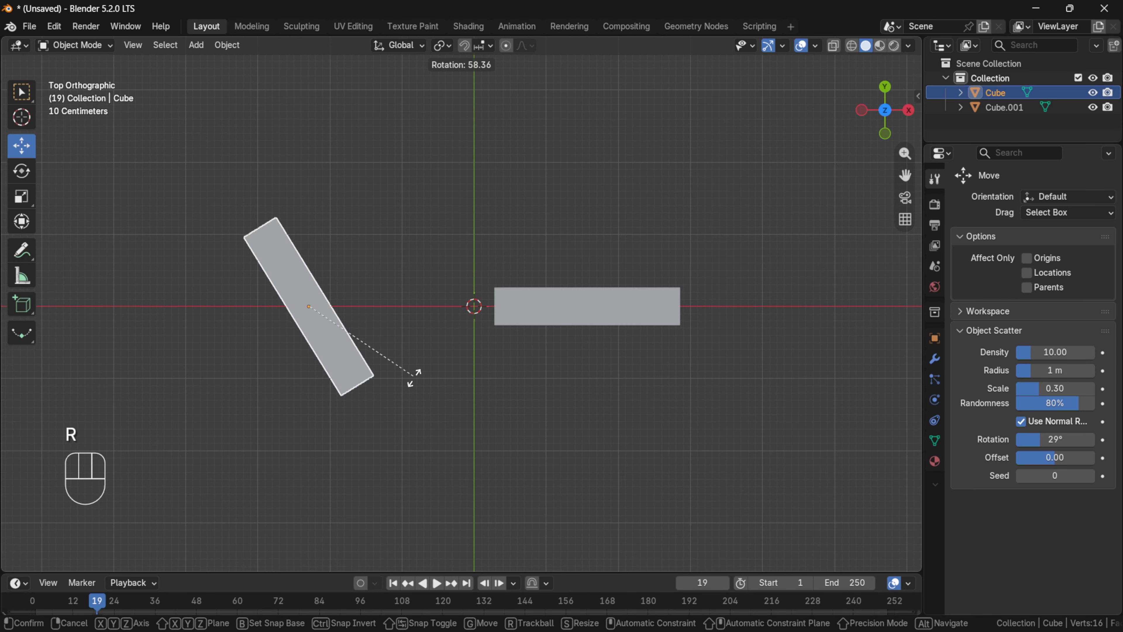
{"action": "key", "text": "ctrl+z"}
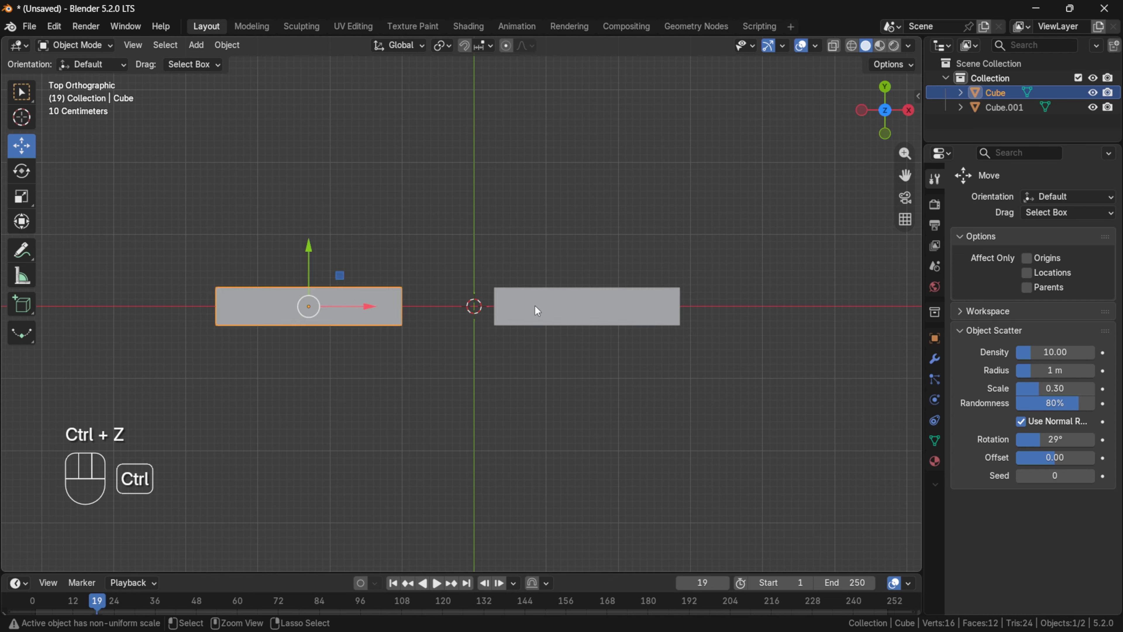
Step: Test-rotate the bar whose origin lies at its end, undo the rotation and clear the selection
{"action": "left_click", "coordinate": [534, 306]}
{"action": "key", "text": "r"}
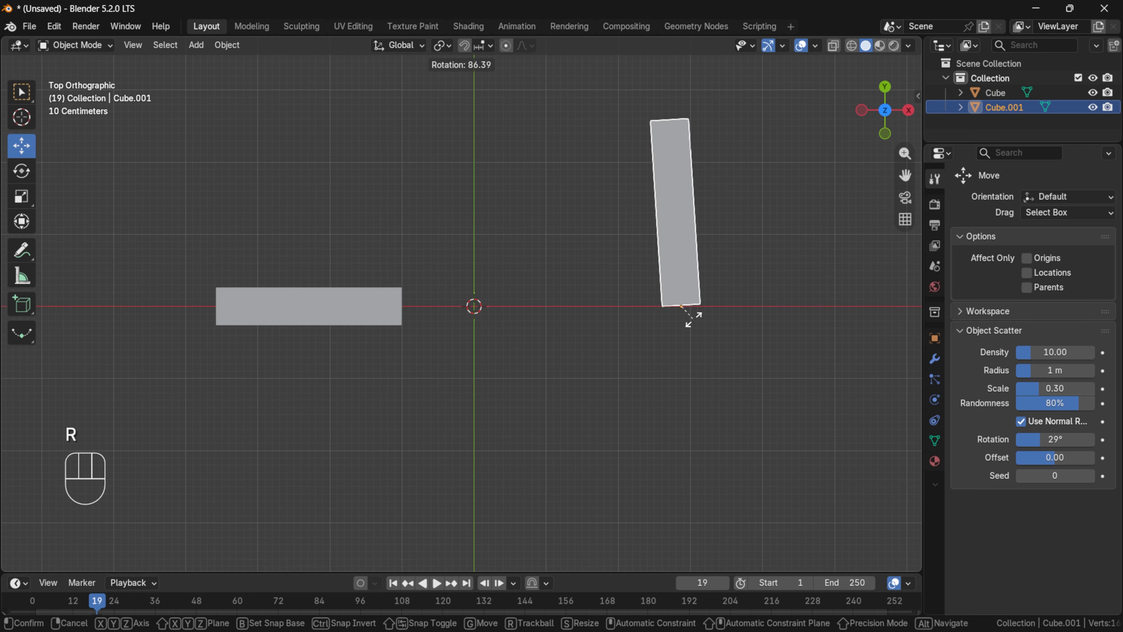
{"action": "left_click", "coordinate": [691, 306]}
{"action": "key", "text": "ctrl+z"}
{"action": "left_click", "coordinate": [361, 250]}
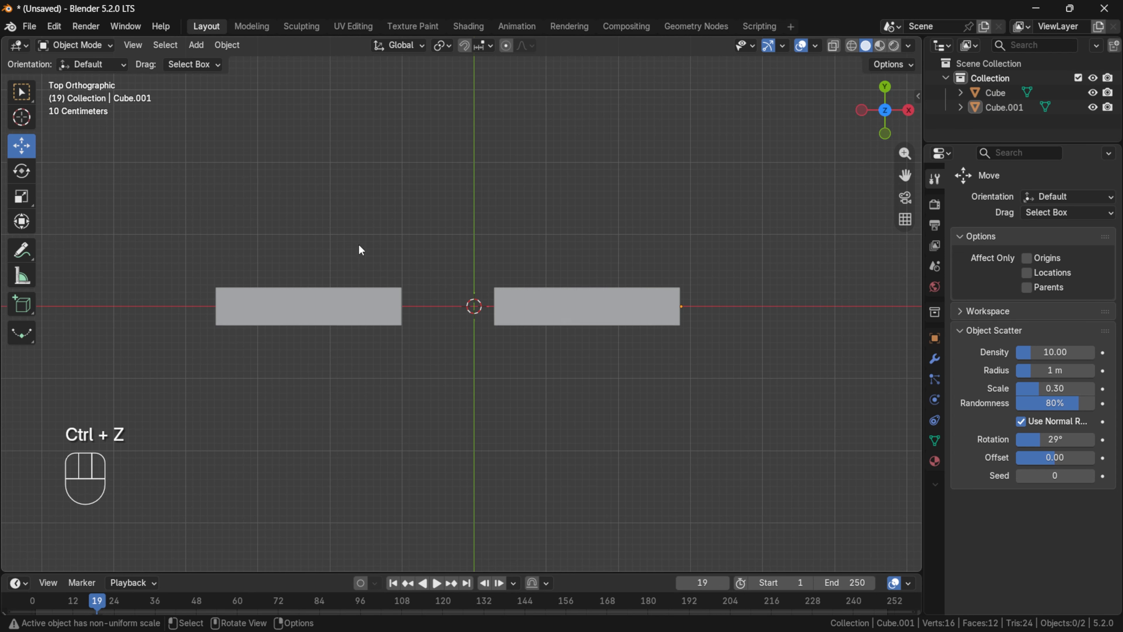
Step: Select the left bar and show the render properties in place of the tool settings
{"action": "left_click", "coordinate": [360, 301]}
{"action": "scroll", "coordinate": [367, 318], "scroll_direction": "down", "scroll_amount": 1}
{"action": "scroll", "coordinate": [373, 336], "scroll_direction": "up", "scroll_amount": 3}
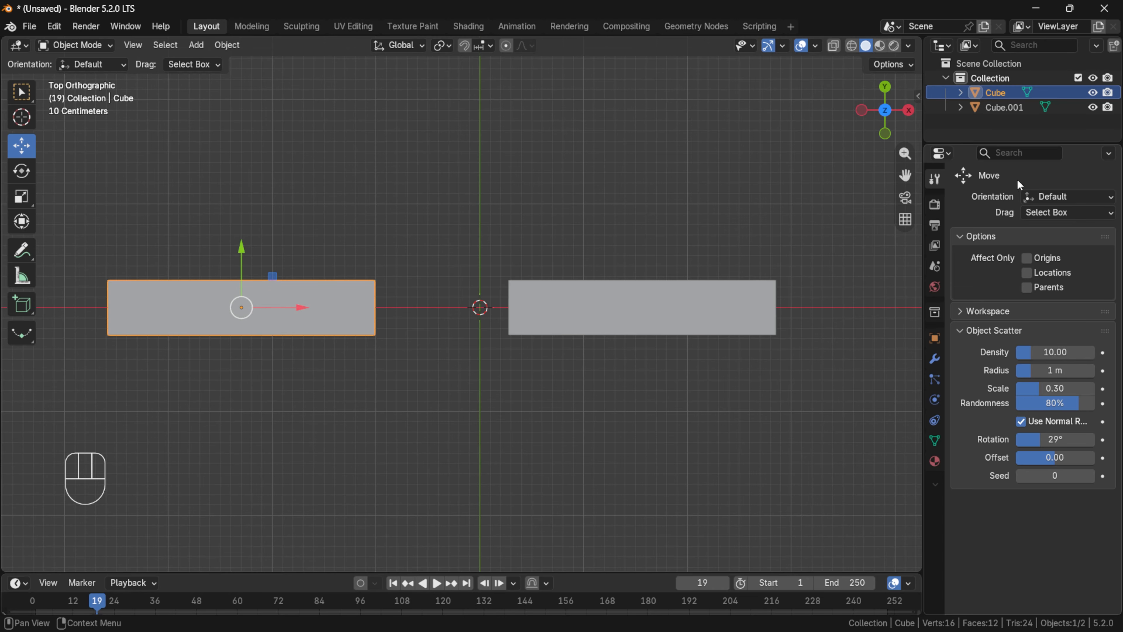
{"action": "left_click", "coordinate": [935, 207]}
{"action": "scroll", "coordinate": [762, 354], "scroll_direction": "down", "scroll_amount": 2}
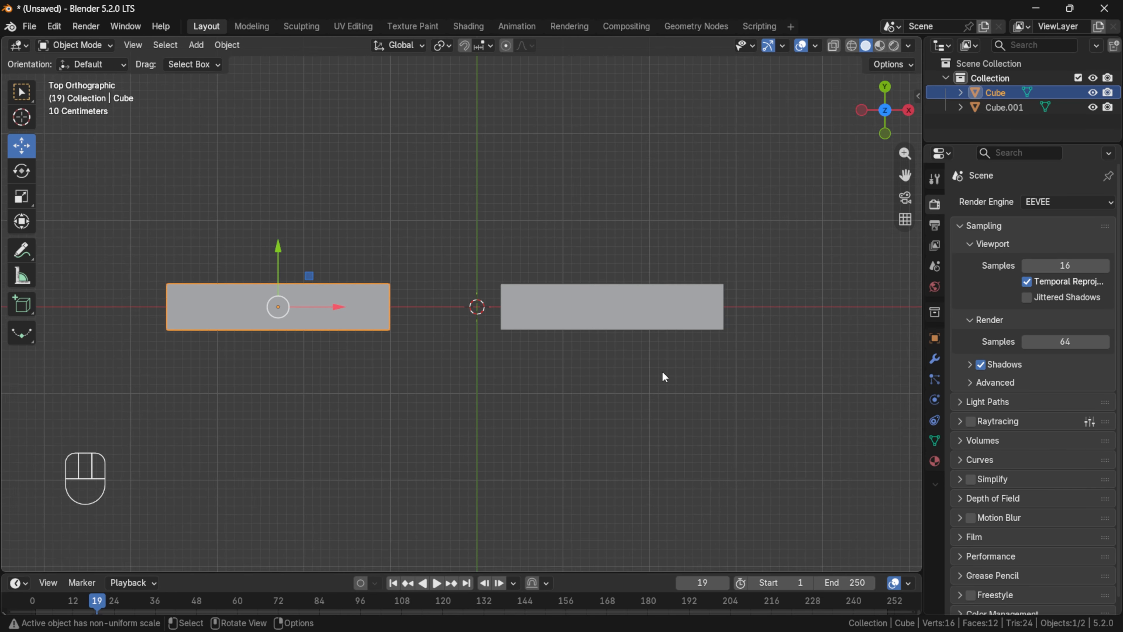
{"action": "left_click", "coordinate": [434, 251]}
{"action": "left_click", "coordinate": [379, 286]}
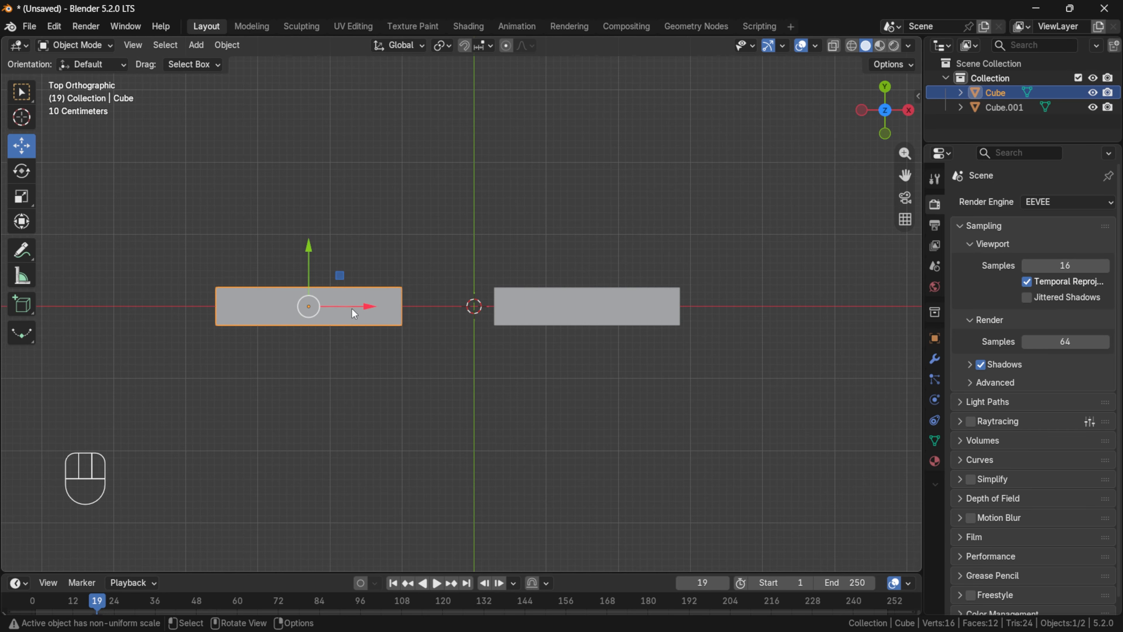
{"action": "scroll", "coordinate": [353, 310], "scroll_direction": "up", "scroll_amount": 2}
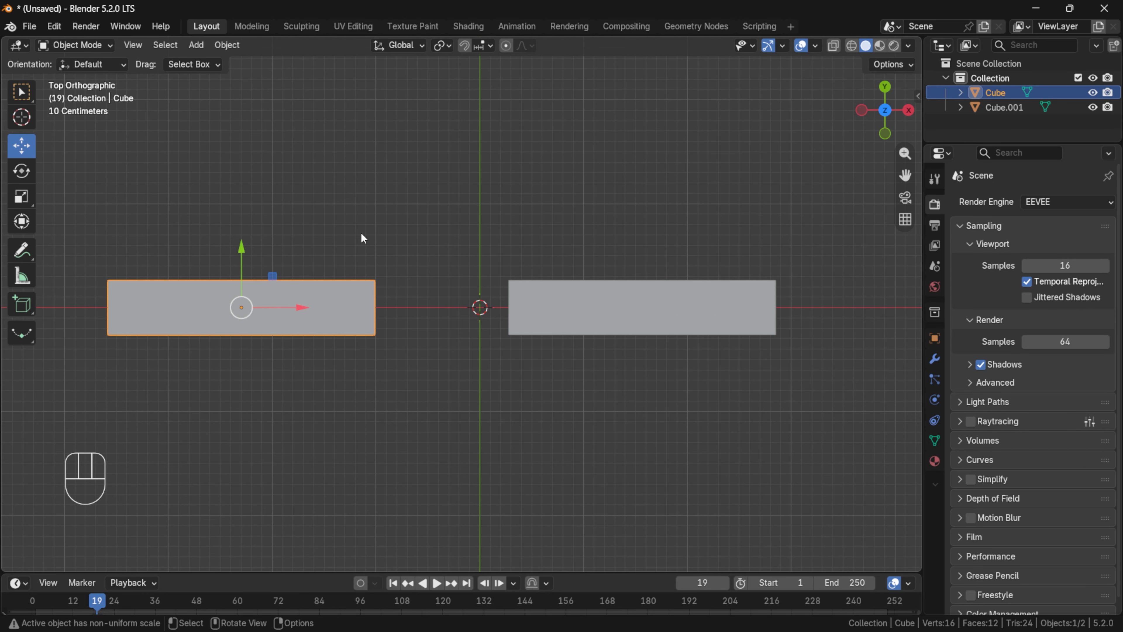
Step: Show the tool settings again, limit transforms to origins, and move the left bar's origin about 2 m below the bar
{"action": "left_click", "coordinate": [934, 179]}
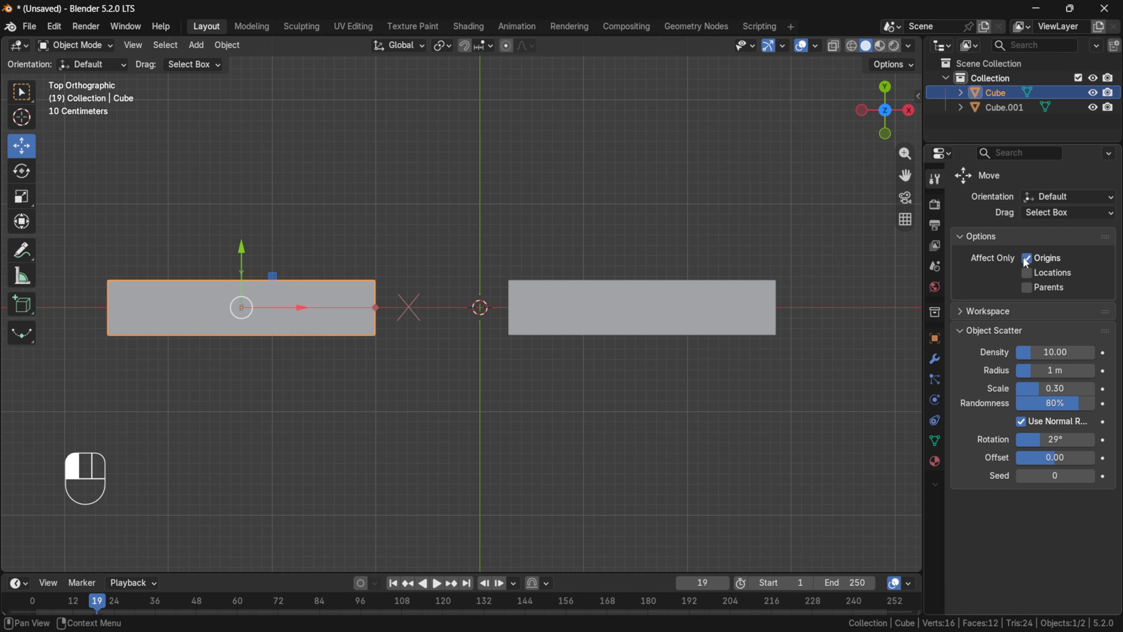
{"action": "left_click_drag", "start_coordinate": [289, 311], "coordinate": [325, 308]}
{"action": "left_click_drag", "start_coordinate": [130, 315], "coordinate": [213, 312]}
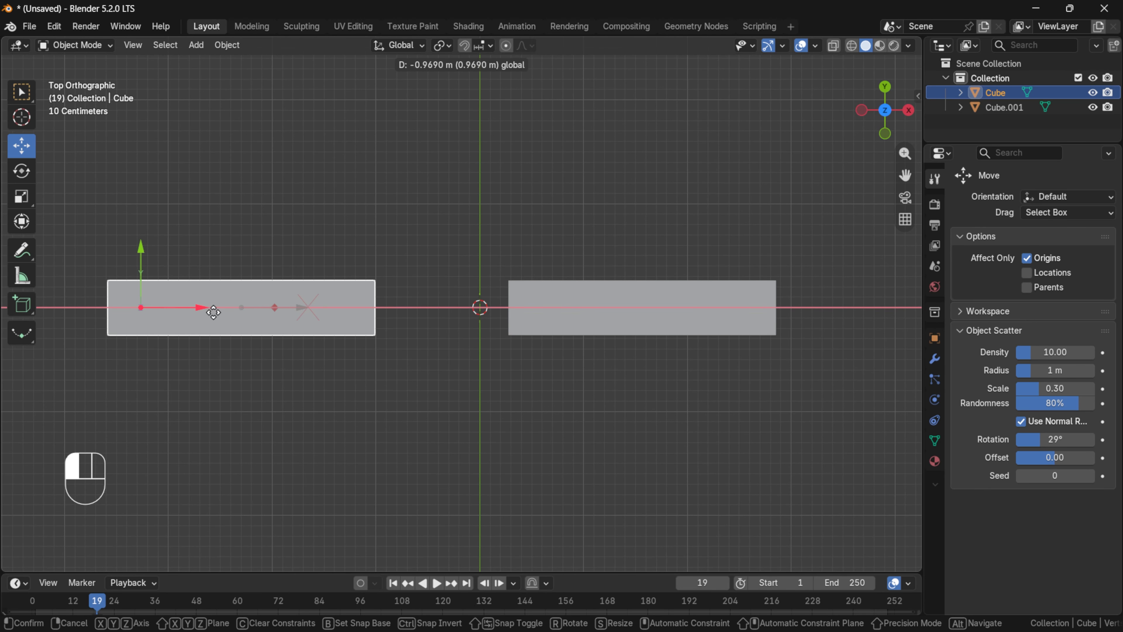
{"action": "left_click_drag", "start_coordinate": [461, 302], "coordinate": [360, 310]}
{"action": "scroll", "coordinate": [366, 355], "scroll_direction": "down", "scroll_amount": 2}
{"action": "left_click_drag", "start_coordinate": [381, 271], "coordinate": [426, 323]}
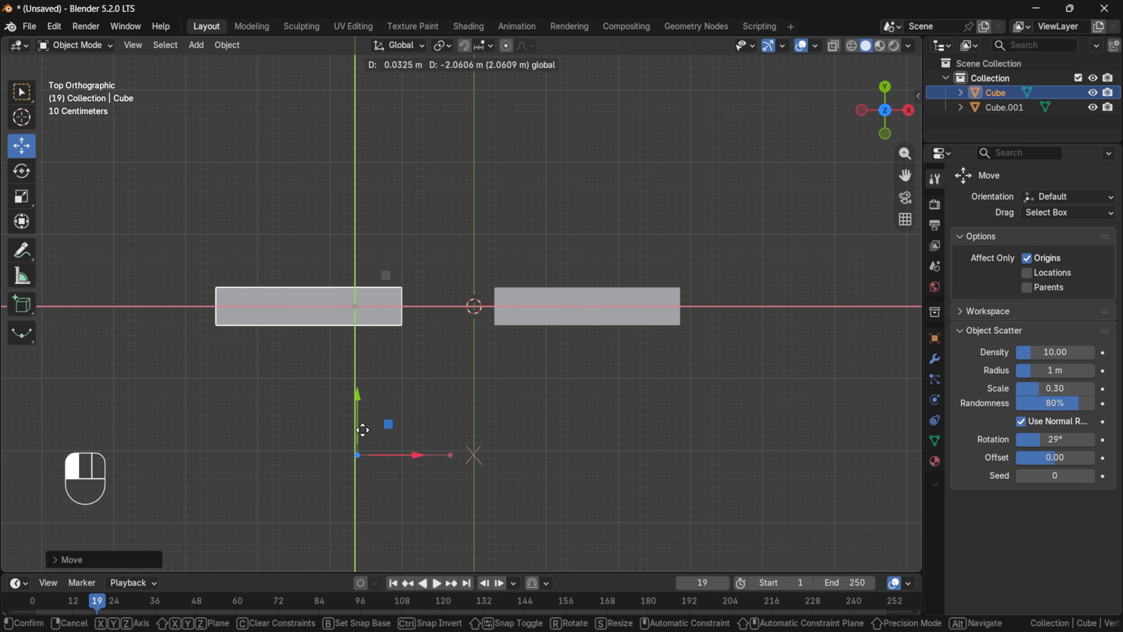
{"action": "left_click_drag", "start_coordinate": [329, 416], "coordinate": [304, 419]}
Step: Turn off the origins-only option, test-rotate the left bar about its offset origin, and undo back to the centred origin
{"action": "left_click", "coordinate": [1027, 258]}
{"action": "left_click", "coordinate": [21, 170]}
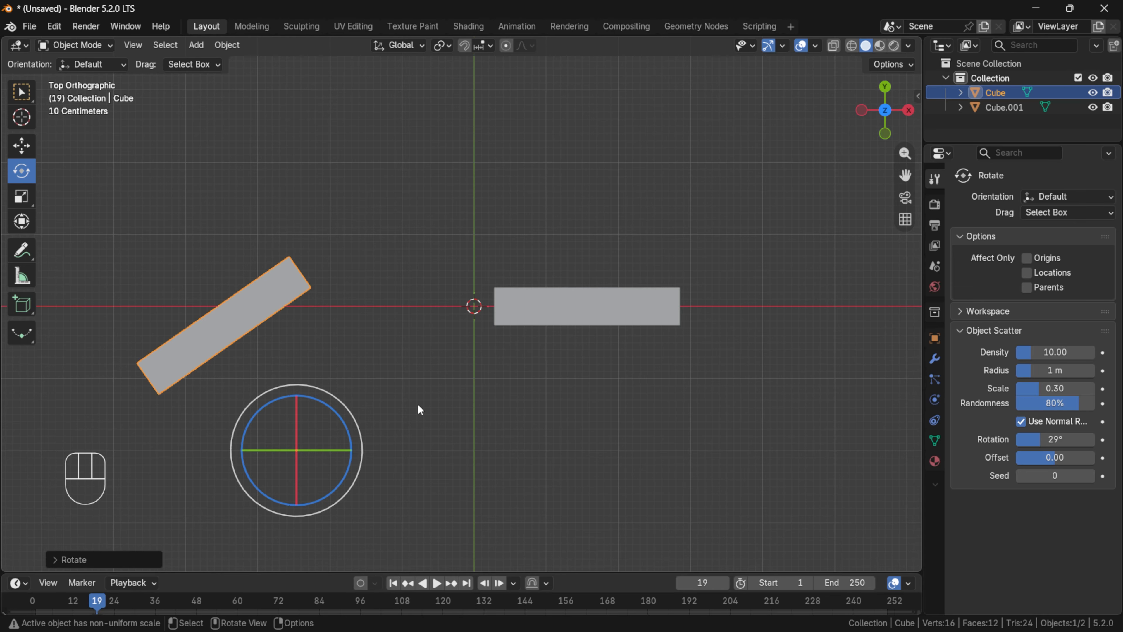
{"action": "key", "text": "ctrl+z"}
{"action": "key", "text": "ctrl+z"}
{"action": "key", "text": "ctrl+z"}
Step: In a perspective view, limit transforms to origins and move the left bar's origin to its end nearest the other bar
{"action": "left_click", "coordinate": [582, 213]}
{"action": "scroll", "coordinate": [584, 212], "scroll_direction": "up", "scroll_amount": 3}
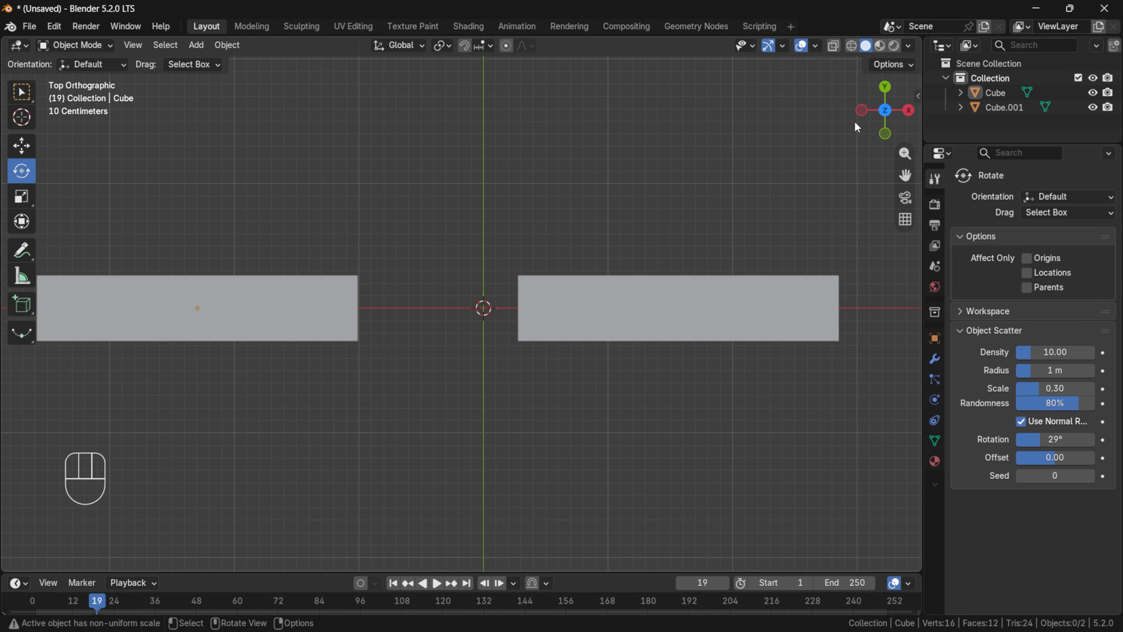
{"action": "left_click_drag", "start_coordinate": [858, 121], "coordinate": [838, 162]}
{"action": "scroll", "coordinate": [761, 239], "scroll_direction": "down", "scroll_amount": 3}
{"action": "scroll", "coordinate": [715, 272], "scroll_direction": "up", "scroll_amount": 2}
{"action": "left_click_drag", "start_coordinate": [877, 115], "coordinate": [873, 210]}
{"action": "left_click", "coordinate": [365, 353]}
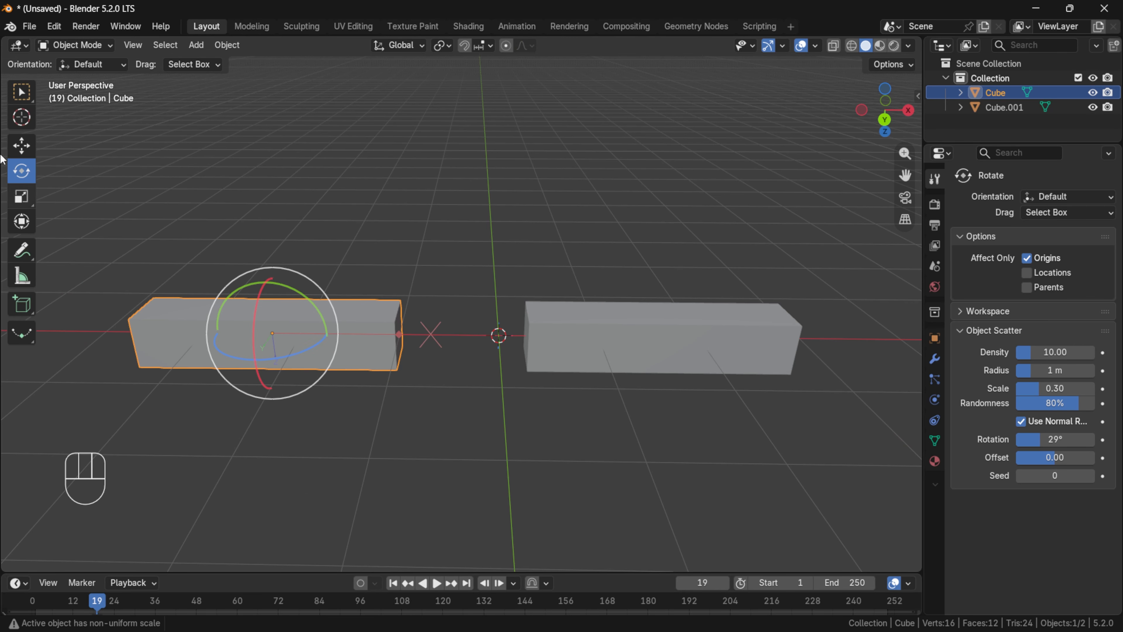
{"action": "left_click", "coordinate": [22, 145]}
{"action": "left_click_drag", "start_coordinate": [349, 329], "coordinate": [276, 352]}
{"action": "left_click_drag", "start_coordinate": [449, 345], "coordinate": [451, 344]}
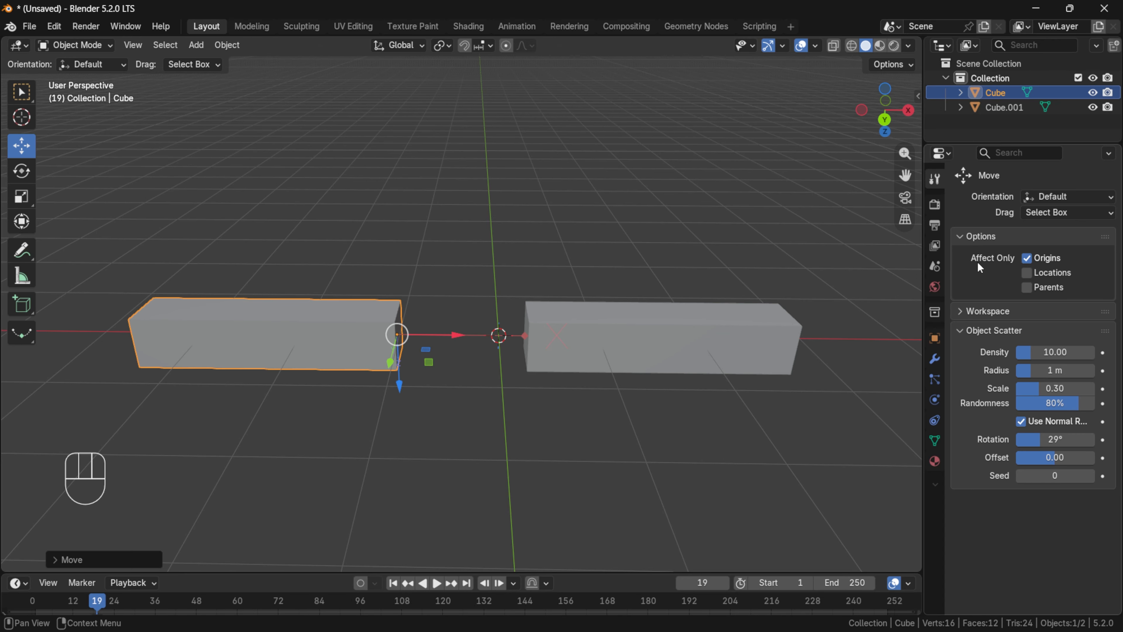
Step: Turn off the origins-only option, test-rotate the left bar about its end, and undo the rotation
{"action": "key", "text": "ctrl+period"}
{"action": "key", "text": "r"}
{"action": "left_click", "coordinate": [463, 332]}
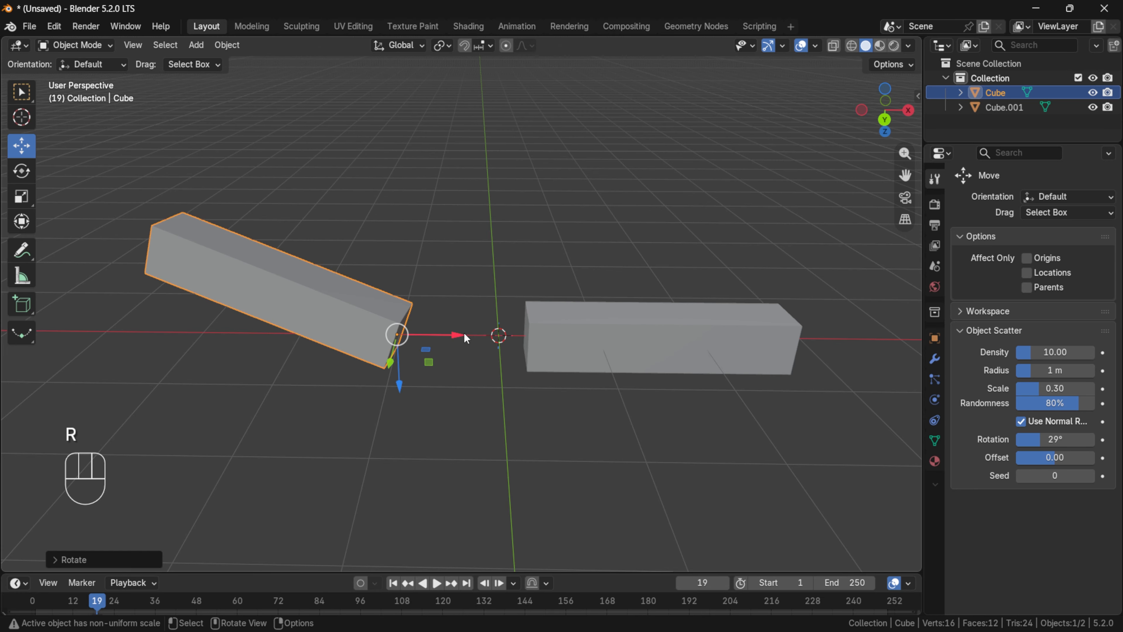
{"action": "key", "text": "ctrl+z"}
{"action": "scroll", "coordinate": [262, 239], "scroll_direction": "up", "scroll_amount": 1}
Step: Select both bars and delete them to empty the scene
{"action": "left_click_drag", "start_coordinate": [262, 239], "coordinate": [706, 340]}
{"action": "scroll", "coordinate": [706, 340], "scroll_direction": "down", "scroll_amount": 2}
{"action": "key", "text": "Delete"}
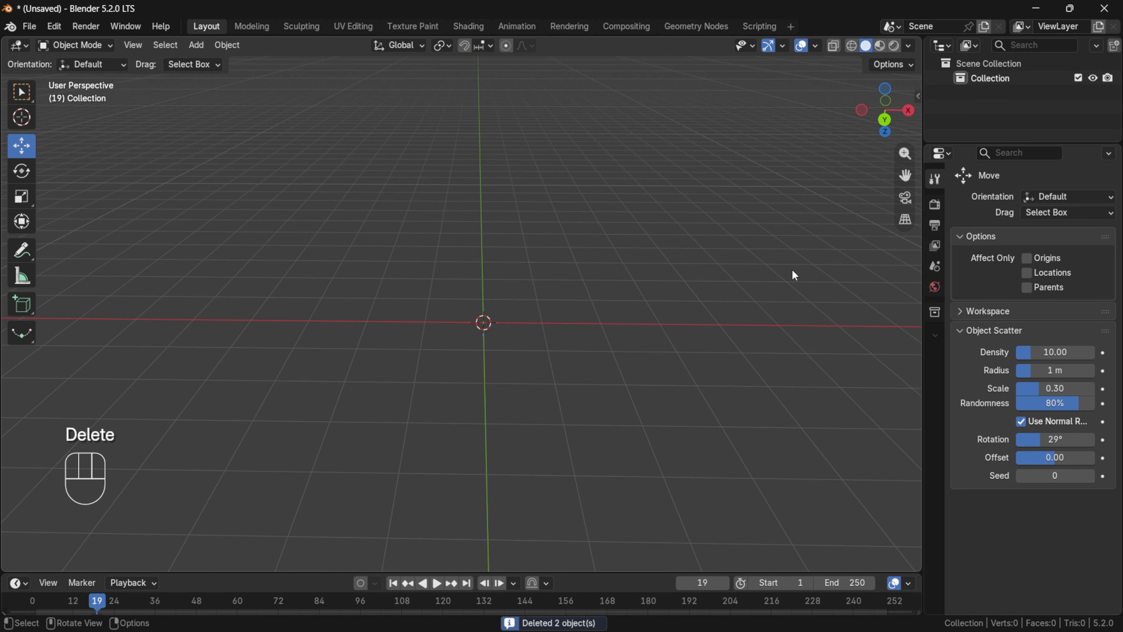
Step: Switch to File Explorer, bring the Wooden bench image into the perspective view, and delete it again in front view
{"action": "key", "text": "alt+Tab"}
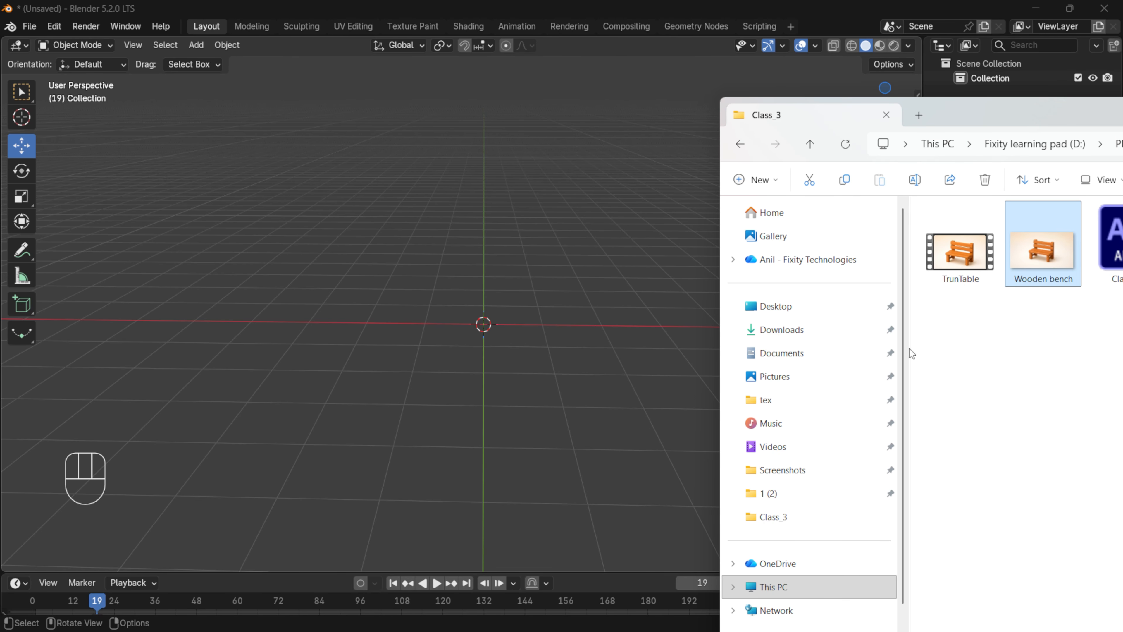
{"action": "left_click_drag", "start_coordinate": [1042, 249], "coordinate": [447, 266]}
{"action": "middle_click_drag", "start_coordinate": [541, 255], "coordinate": [729, 199]}
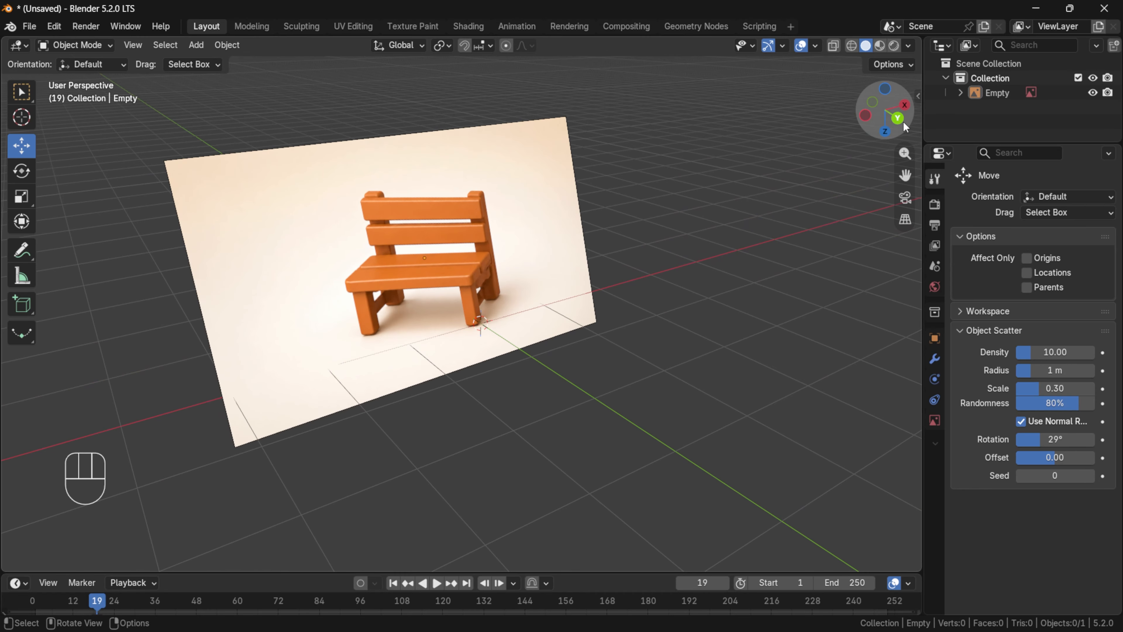
{"action": "left_click", "coordinate": [897, 117]}
{"action": "left_click", "coordinate": [884, 110]}
{"action": "key", "text": "Delete"}
Step: Bring the Wooden bench image from File Explorer into the front view, check its orientation, and delete it
{"action": "mouse_move", "coordinate": [515, 622]}
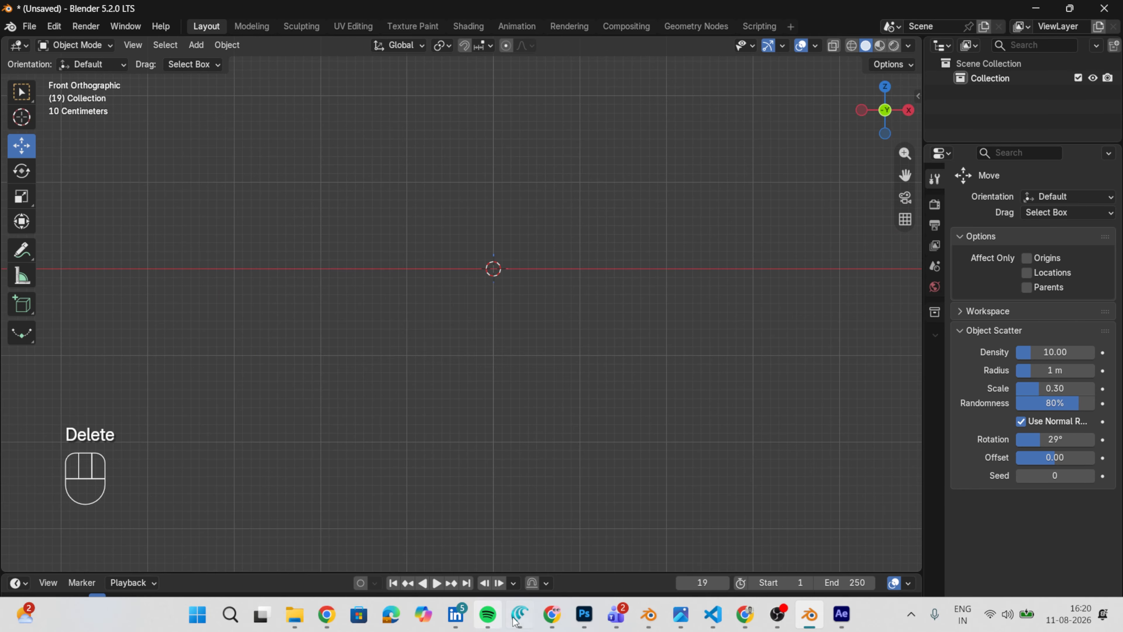
{"action": "left_click", "coordinate": [293, 615]}
{"action": "left_click_drag", "start_coordinate": [1040, 241], "coordinate": [423, 308]}
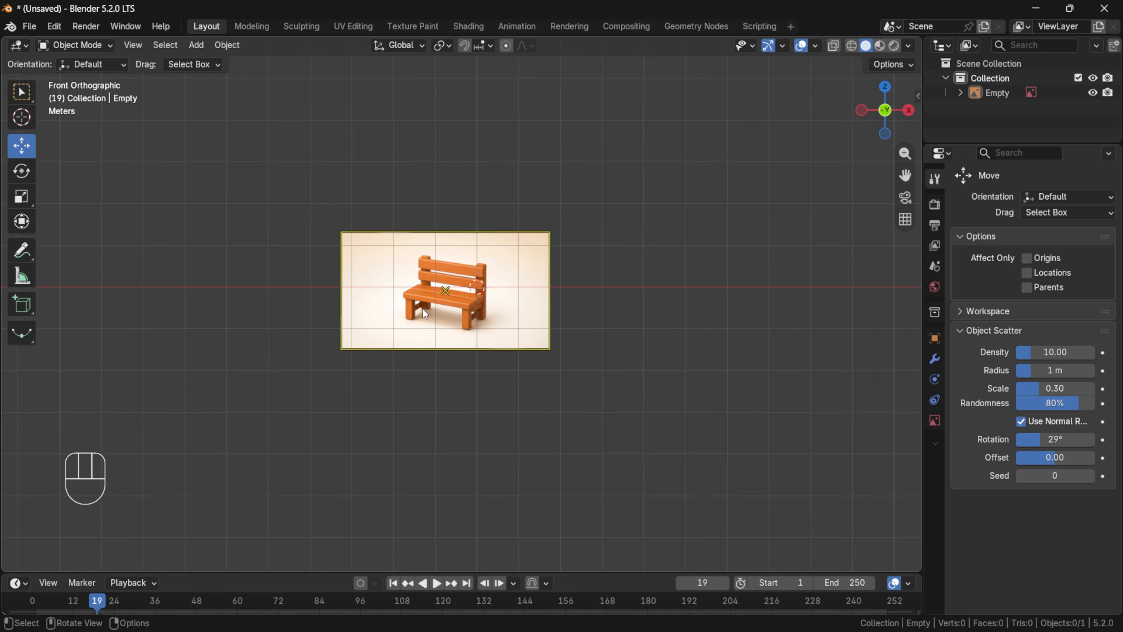
{"action": "middle_click_drag", "start_coordinate": [423, 309], "coordinate": [516, 279]}
{"action": "left_click", "coordinate": [884, 114]}
{"action": "middle_click_drag", "start_coordinate": [574, 246], "coordinate": [578, 322], "text": "shift"}
{"action": "scroll", "coordinate": [632, 255], "scroll_direction": "up", "scroll_amount": 1}
{"action": "left_click", "coordinate": [579, 307]}
{"action": "key", "text": "Delete"}
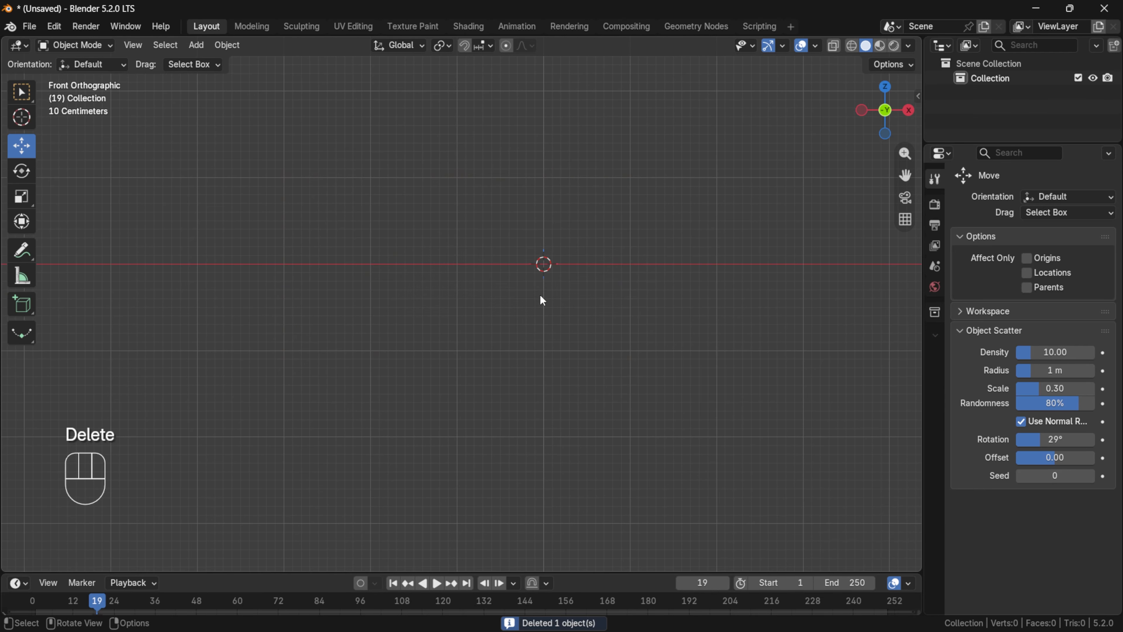
Step: Add Wooden bench.png from the Class_3 folder to the scene as an image empty
{"action": "key", "text": "shift+a"}
{"action": "mouse_move", "coordinate": [441, 261]}
{"action": "mouse_move", "coordinate": [411, 420]}
{"action": "left_click", "coordinate": [515, 422]}
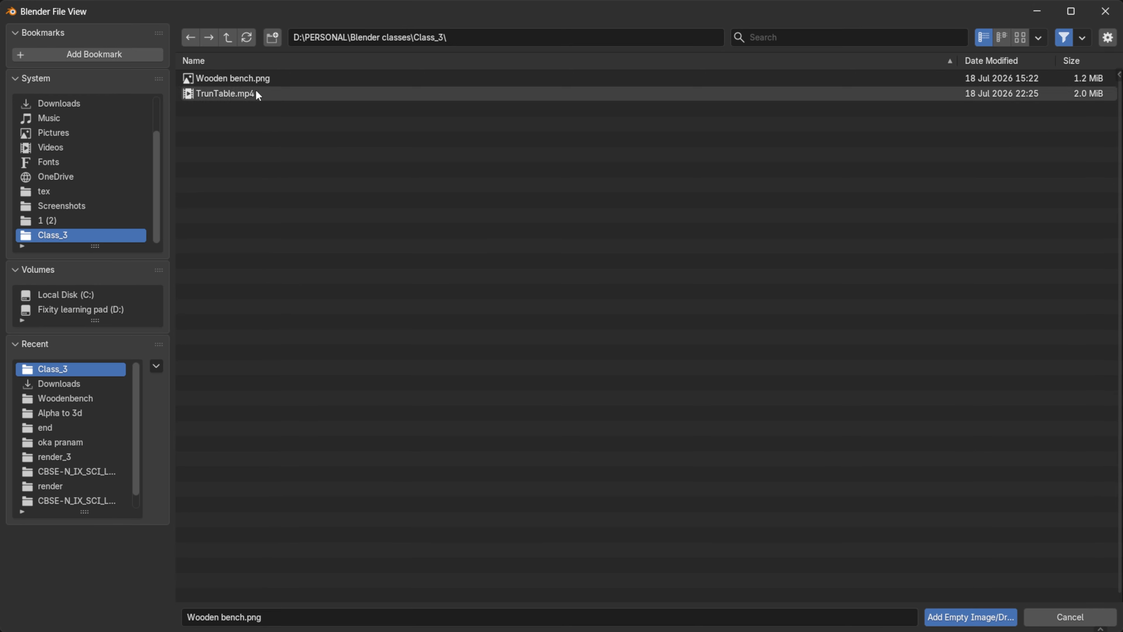
{"action": "double_click", "coordinate": [266, 81]}
Step: Move the bench image back behind the world origin and view the bench up close
{"action": "left_click_drag", "start_coordinate": [886, 106], "coordinate": [862, 135]}
{"action": "left_click_drag", "start_coordinate": [520, 283], "coordinate": [595, 241]}
{"action": "scroll", "coordinate": [885, 177], "scroll_direction": "up", "scroll_amount": 2}
{"action": "left_click_drag", "start_coordinate": [885, 108], "coordinate": [905, 94]}
{"action": "scroll", "coordinate": [700, 323], "scroll_direction": "up", "scroll_amount": 6}
{"action": "scroll", "coordinate": [471, 289], "scroll_direction": "up", "scroll_amount": 2}
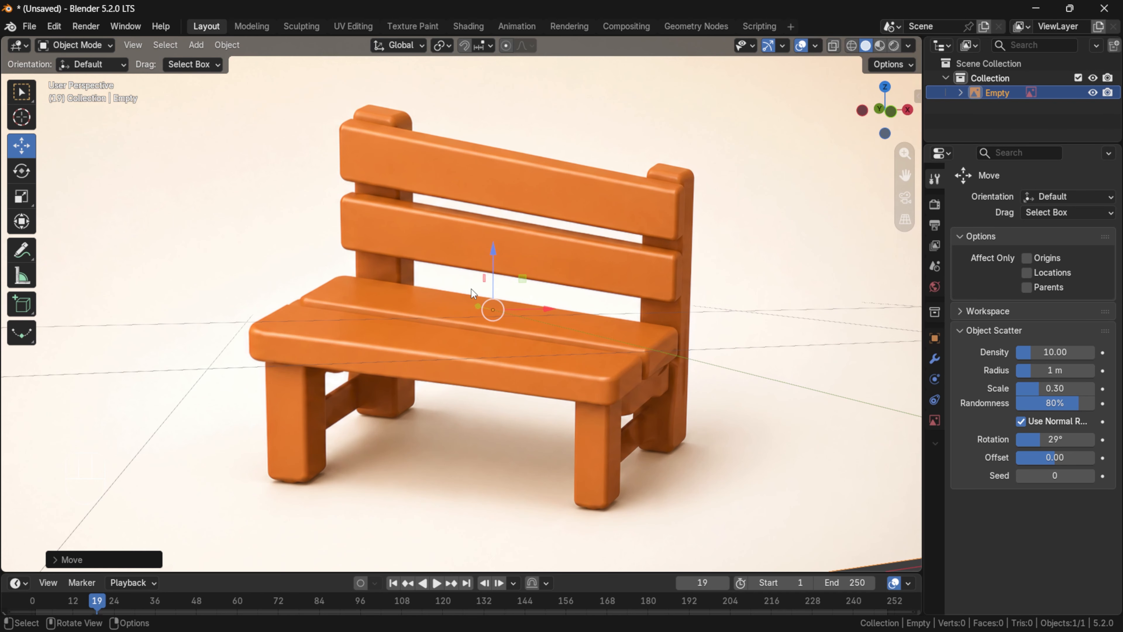
Step: Sketch annotation strokes around the seat and down the backrest of the bench image, and undo them
{"action": "left_click", "coordinate": [20, 251]}
{"action": "left_click_drag", "start_coordinate": [243, 341], "coordinate": [259, 308]}
{"action": "left_click_drag", "start_coordinate": [600, 372], "coordinate": [282, 359]}
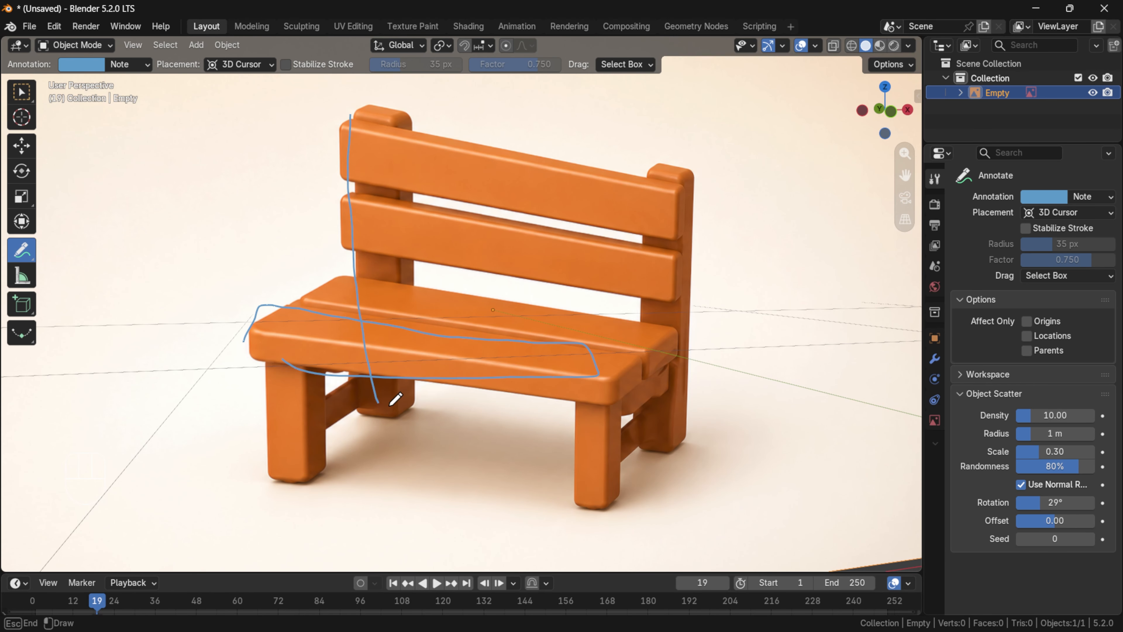
{"action": "key", "text": "ctrl+z"}
{"action": "key", "text": "ctrl+z"}
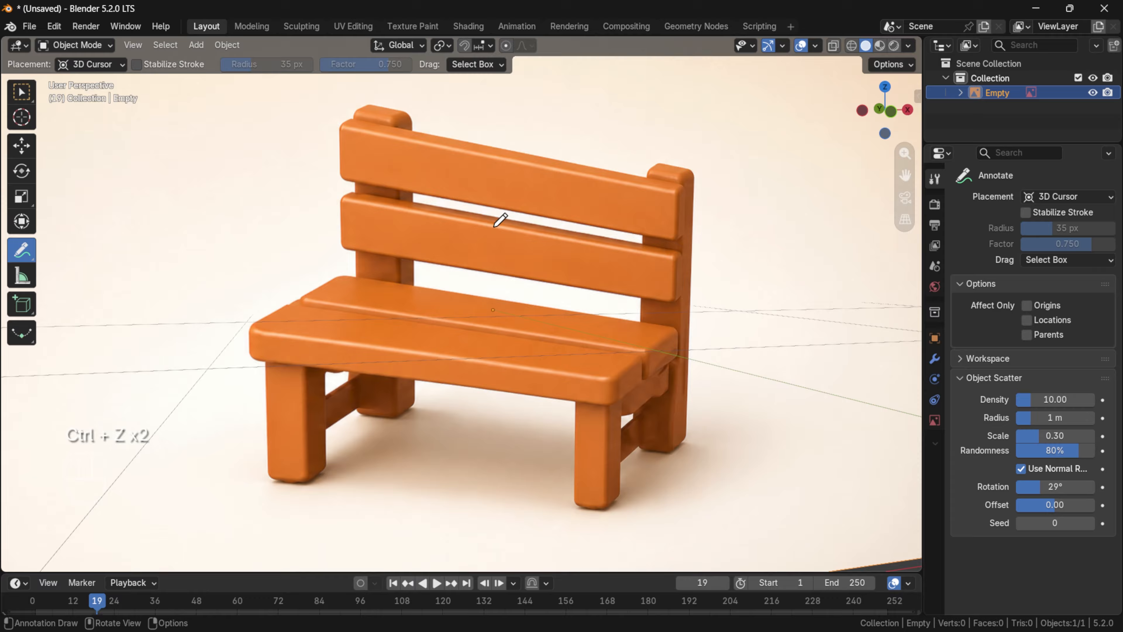
Step: Switch back to the Move tool and add a cube at the world origin in front of the bench image
{"action": "left_click", "coordinate": [21, 145]}
{"action": "scroll", "coordinate": [515, 293], "scroll_direction": "down", "scroll_amount": 5}
{"action": "middle_click_drag", "start_coordinate": [514, 293], "coordinate": [519, 220]}
{"action": "key", "text": "shift+a"}
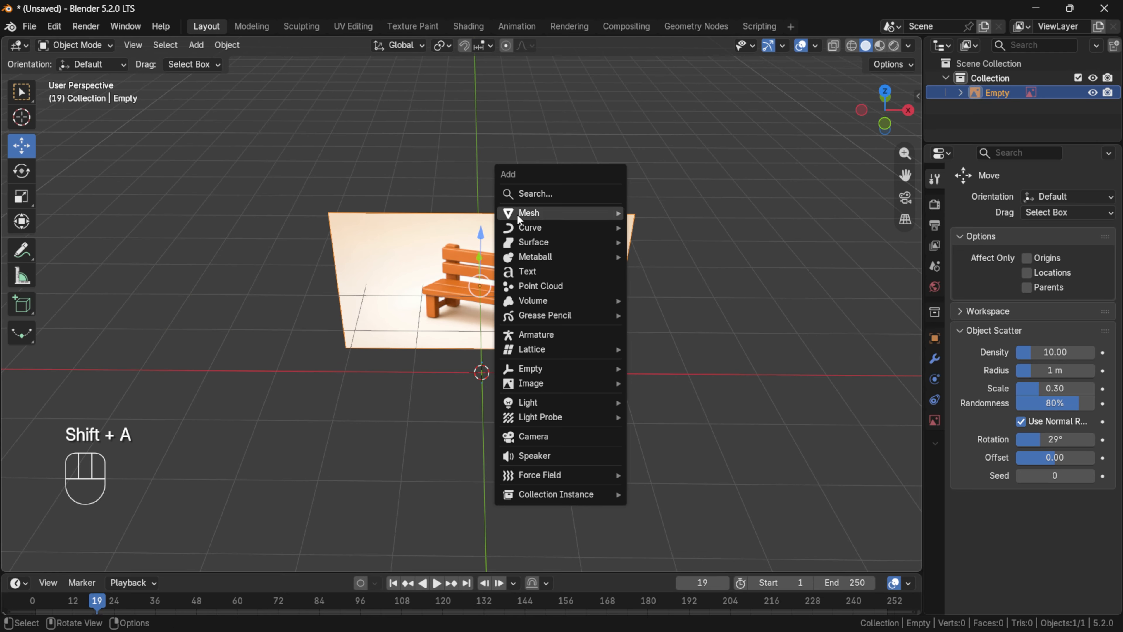
{"action": "left_click", "coordinate": [656, 226]}
{"action": "scroll", "coordinate": [533, 390], "scroll_direction": "down", "scroll_amount": 3}
{"action": "scroll", "coordinate": [561, 379], "scroll_direction": "up", "scroll_amount": 2}
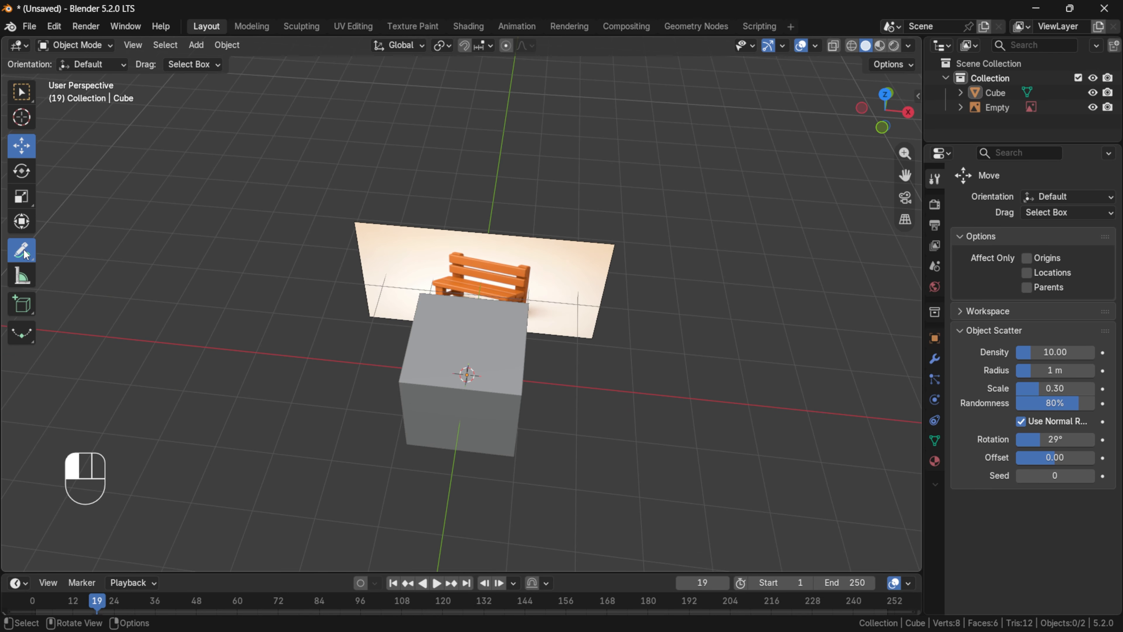
Step: Sketch annotation strokes on and around the cube, and undo them
{"action": "left_click", "coordinate": [22, 250]}
{"action": "left_click_drag", "start_coordinate": [212, 262], "coordinate": [218, 273]}
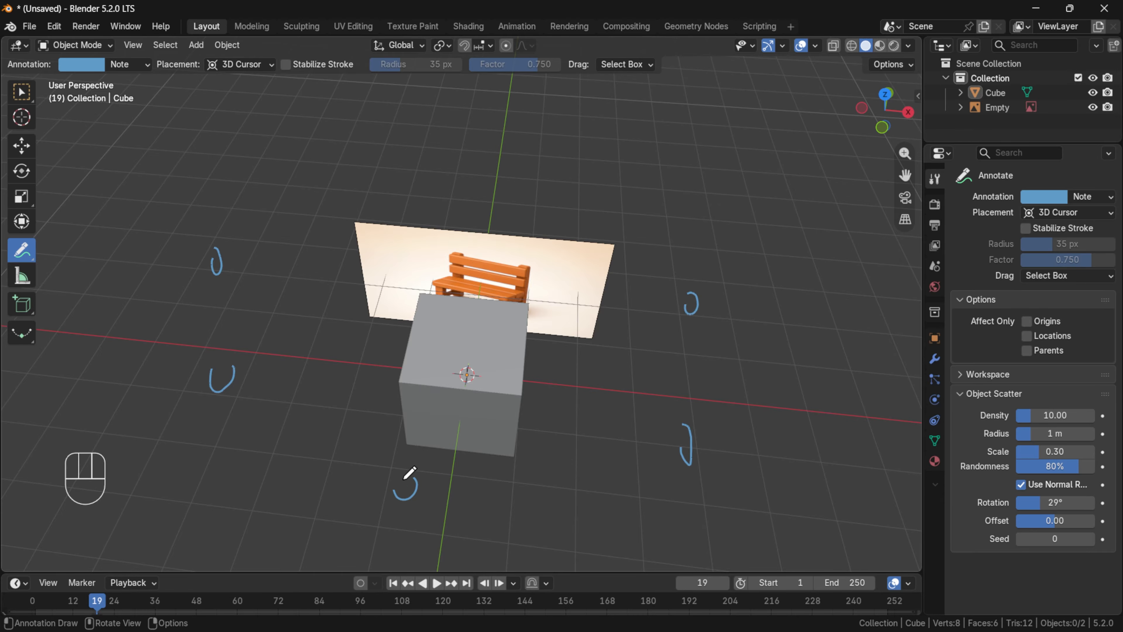
{"action": "key", "text": "ctrl+z"}
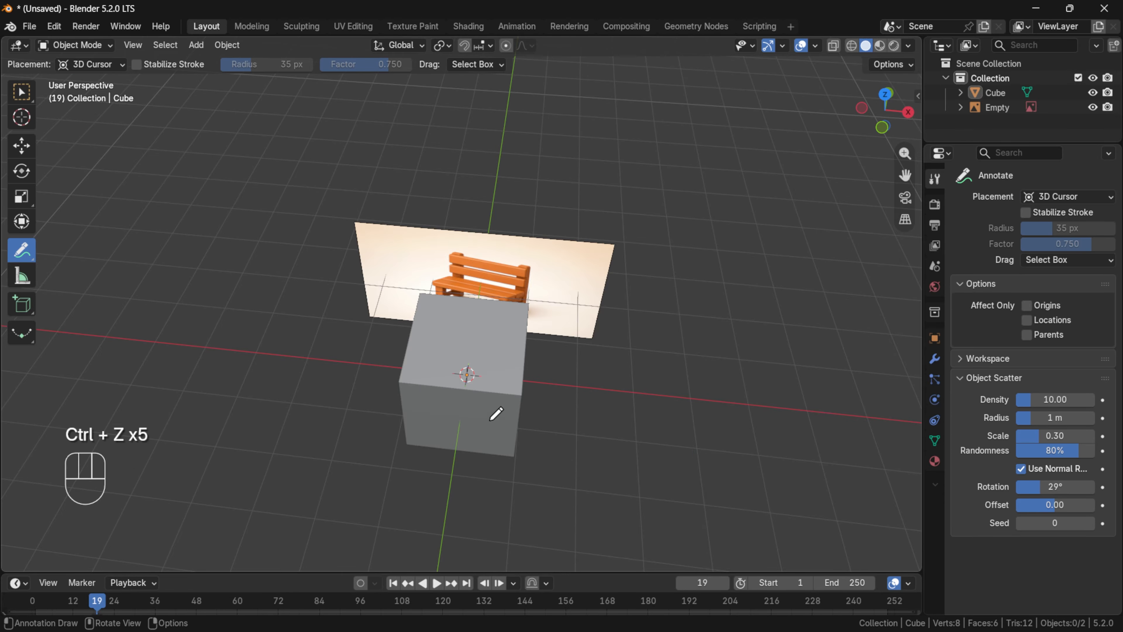
{"action": "left_click_drag", "start_coordinate": [444, 378], "coordinate": [610, 244]}
{"action": "key", "text": "ctrl+z"}
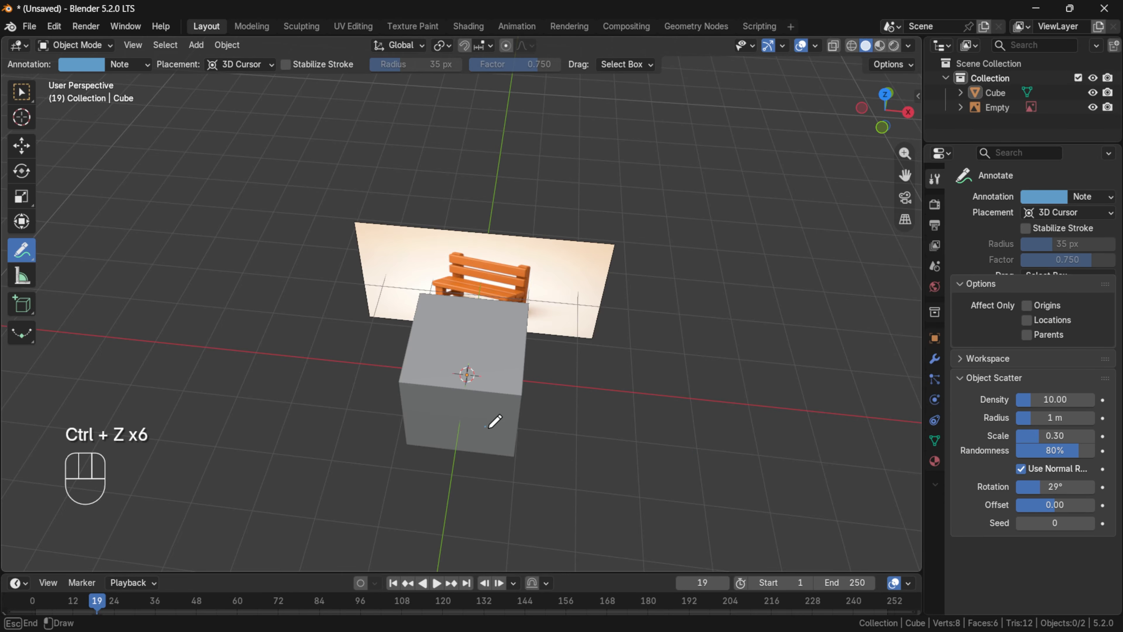
{"action": "left_click_drag", "start_coordinate": [486, 426], "coordinate": [622, 364]}
Step: Place the 3D cursor to the right of the bench image and add a cube there
{"action": "right_click", "coordinate": [674, 306], "text": "shift"}
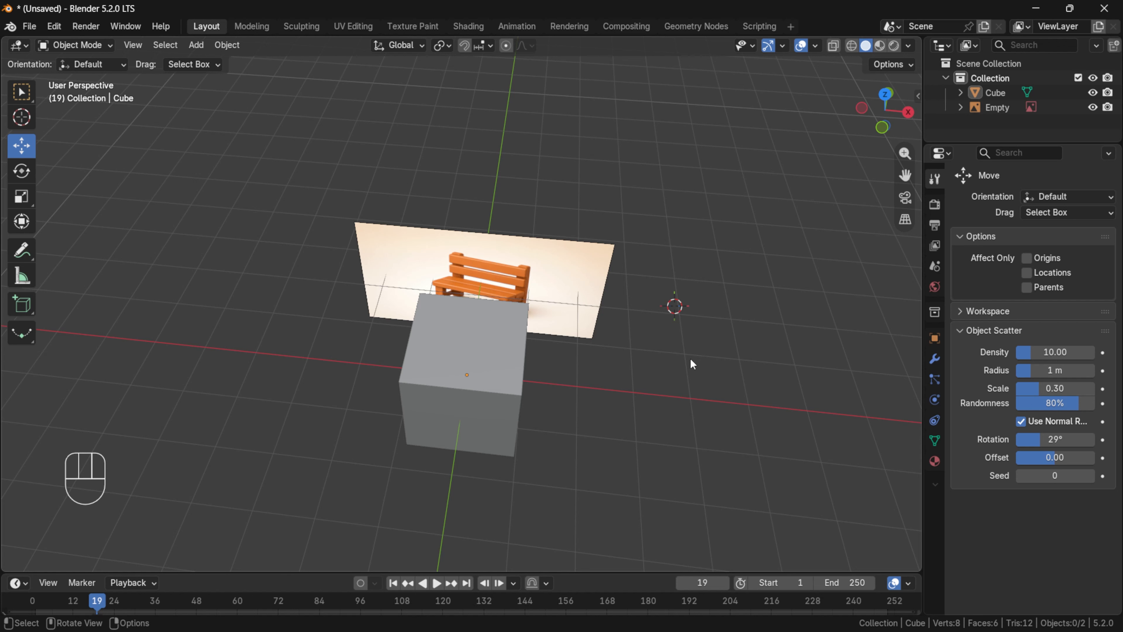
{"action": "key", "text": "shift+a"}
{"action": "mouse_move", "coordinate": [633, 339]}
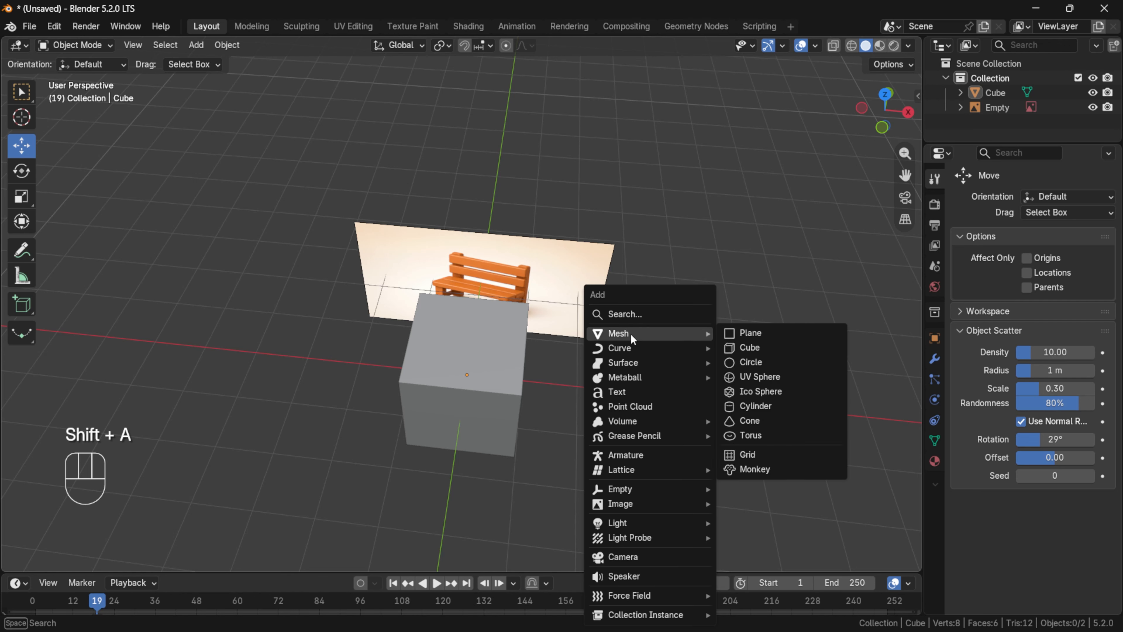
{"action": "left_click", "coordinate": [747, 350]}
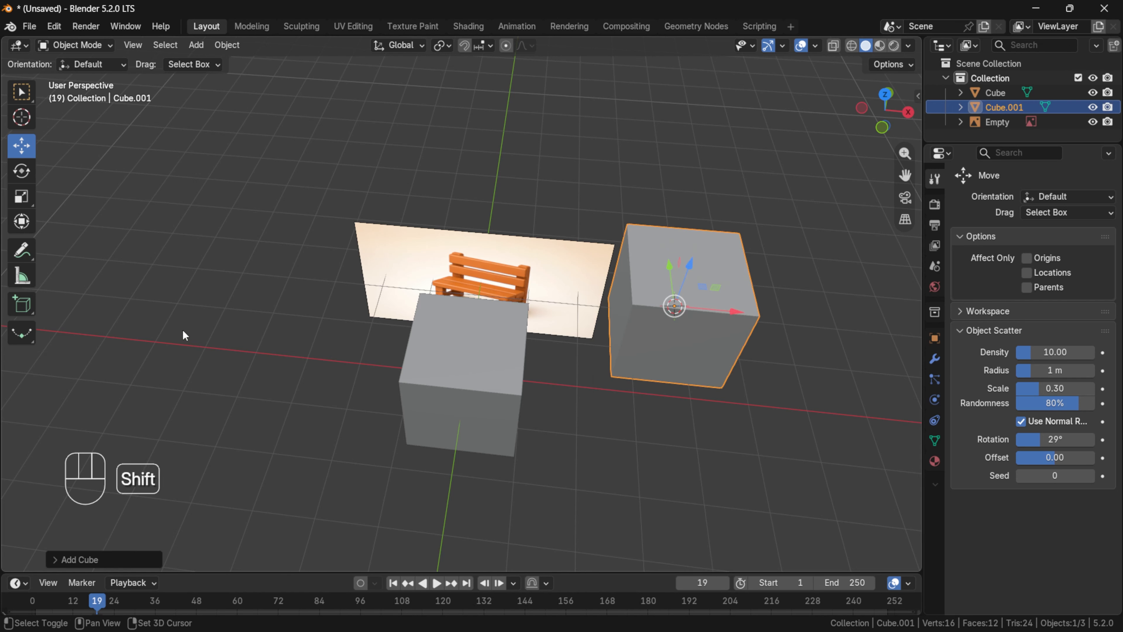
Step: Place the 3D cursor to the left of the bench image and add a cone there
{"action": "key", "text": "shift+a"}
{"action": "mouse_move", "coordinate": [179, 327]}
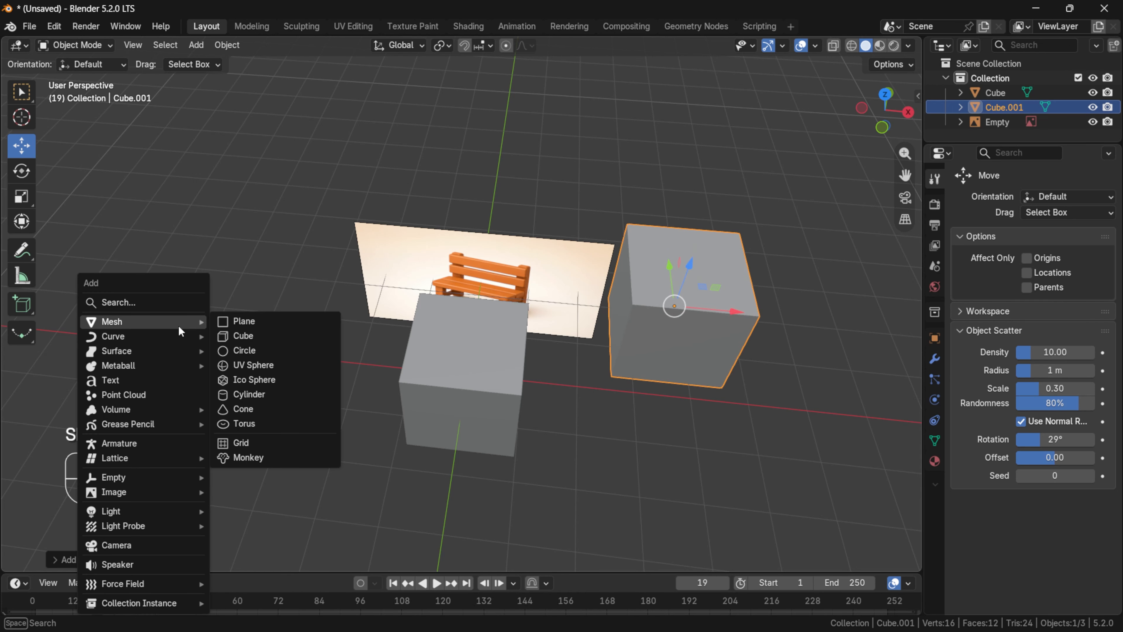
{"action": "left_click", "coordinate": [244, 415]}
Step: Place the 3D cursor in front of the original cube, add another cube there, and shift it slightly to the right
{"action": "key", "text": "shift+a"}
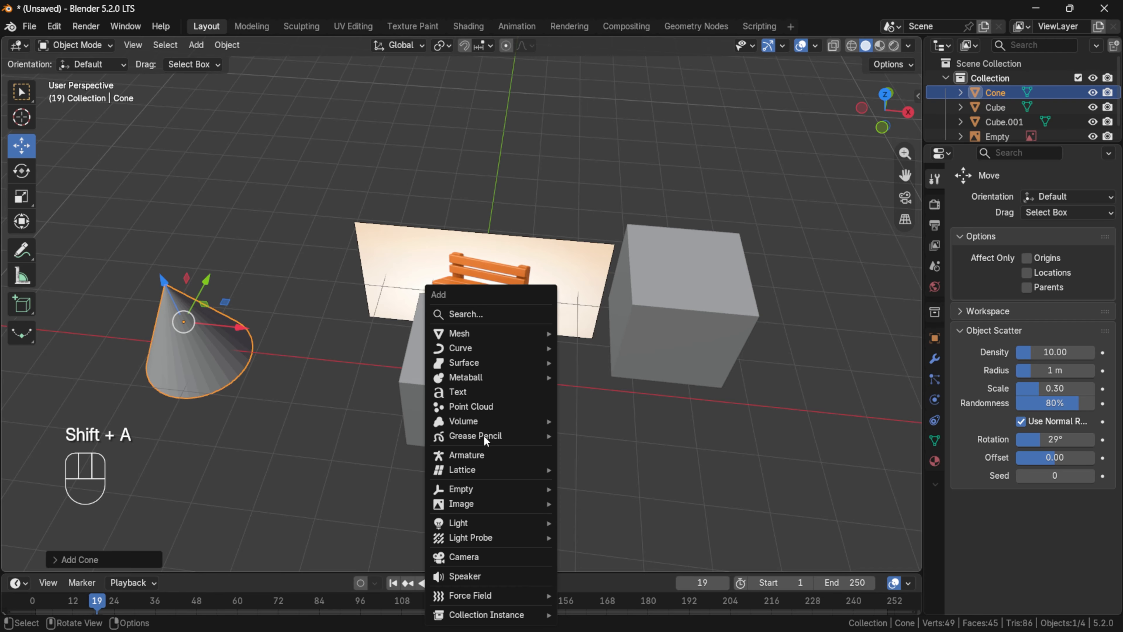
{"action": "mouse_move", "coordinate": [462, 335]}
{"action": "left_click", "coordinate": [633, 348]}
{"action": "left_click_drag", "start_coordinate": [594, 502], "coordinate": [664, 495]}
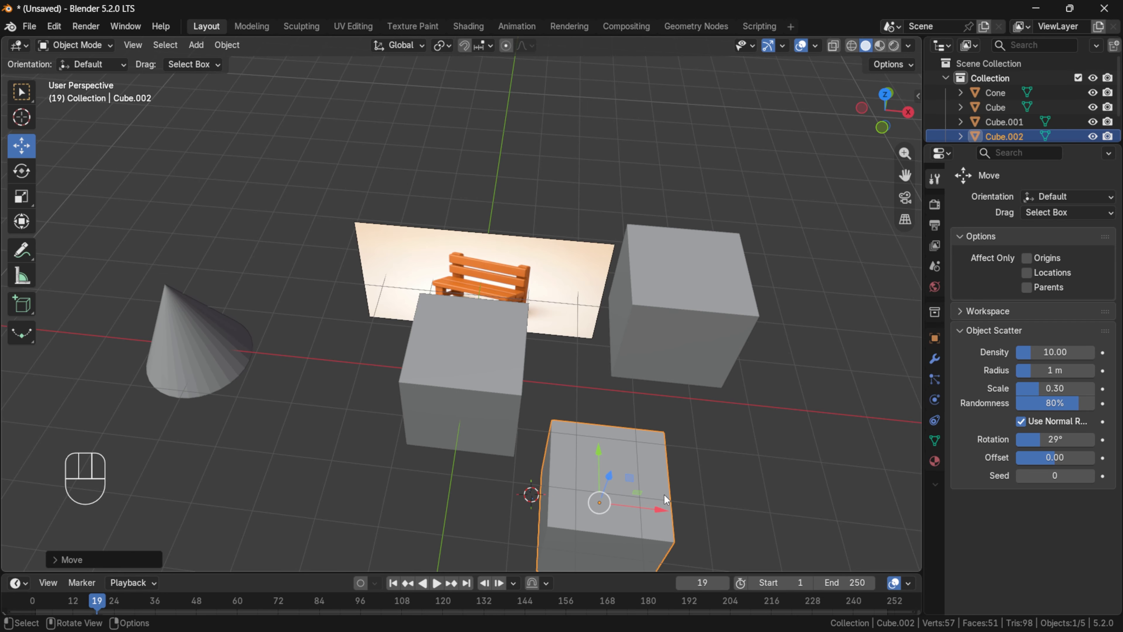
Step: Delete the two extra cubes and the cone, keeping the original cube and the bench image
{"action": "key", "text": "Delete"}
{"action": "left_click", "coordinate": [685, 310]}
{"action": "key", "text": "Delete"}
{"action": "left_click", "coordinate": [194, 349]}
{"action": "key", "text": "Delete"}
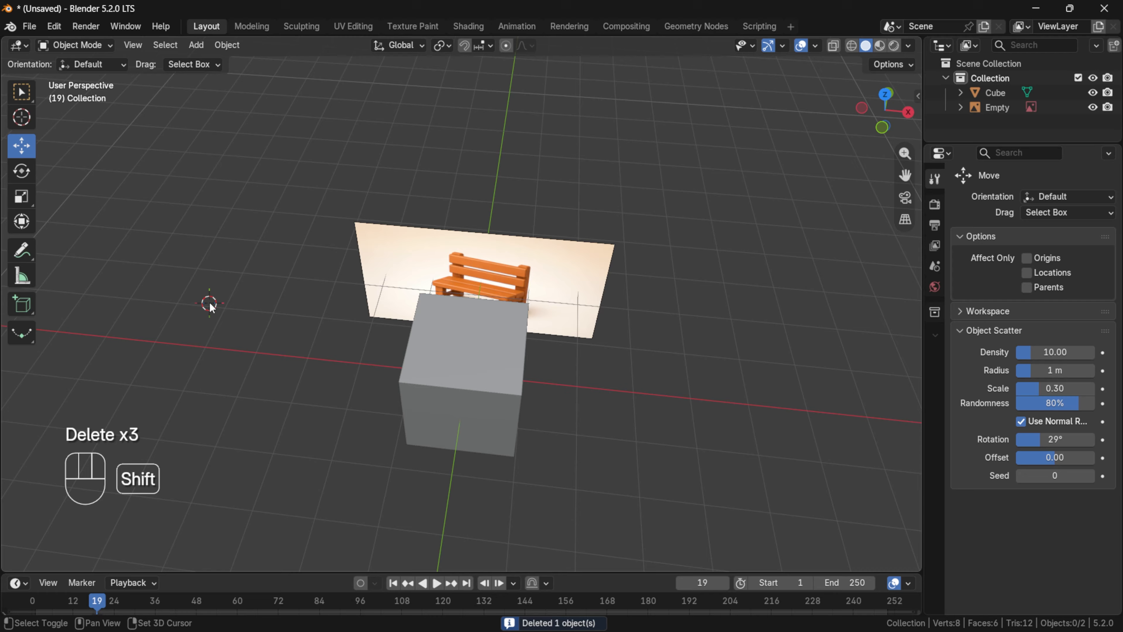
Step: Reposition the 3D cursor at several spots around the cube, ending to the right of its front side
{"action": "right_click", "coordinate": [203, 368], "text": "shift"}
{"action": "right_click", "coordinate": [291, 464], "text": "shift"}
{"action": "right_click", "coordinate": [592, 450], "text": "shift"}
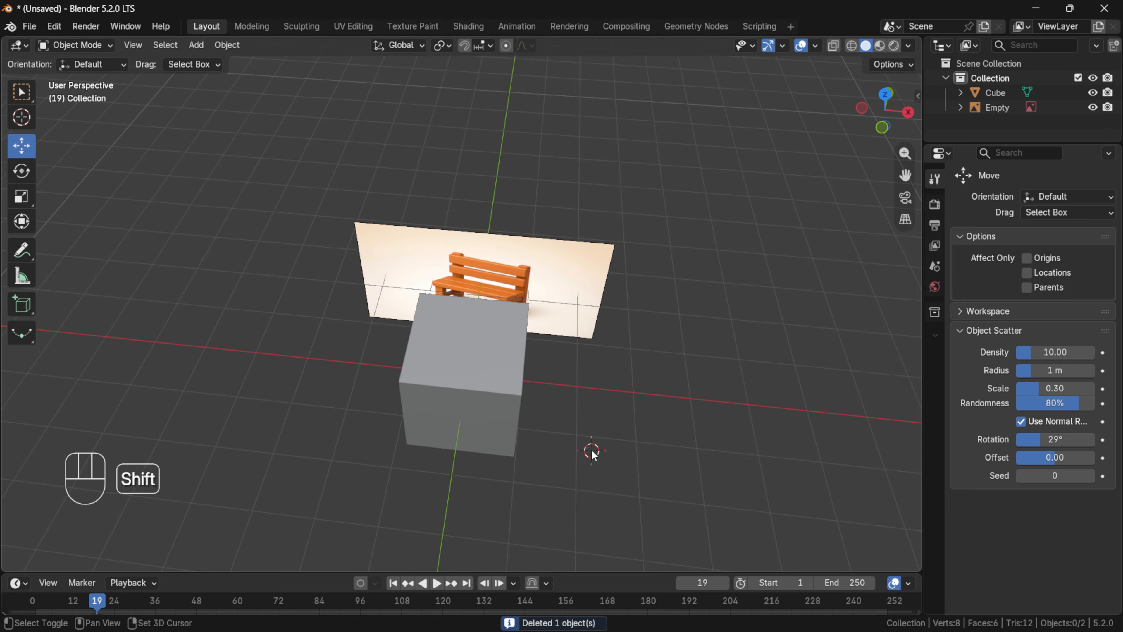
Step: Place the 3D cursor to the left of the cube, and snap it back to the world origin
{"action": "right_click", "coordinate": [230, 294], "text": "shift"}
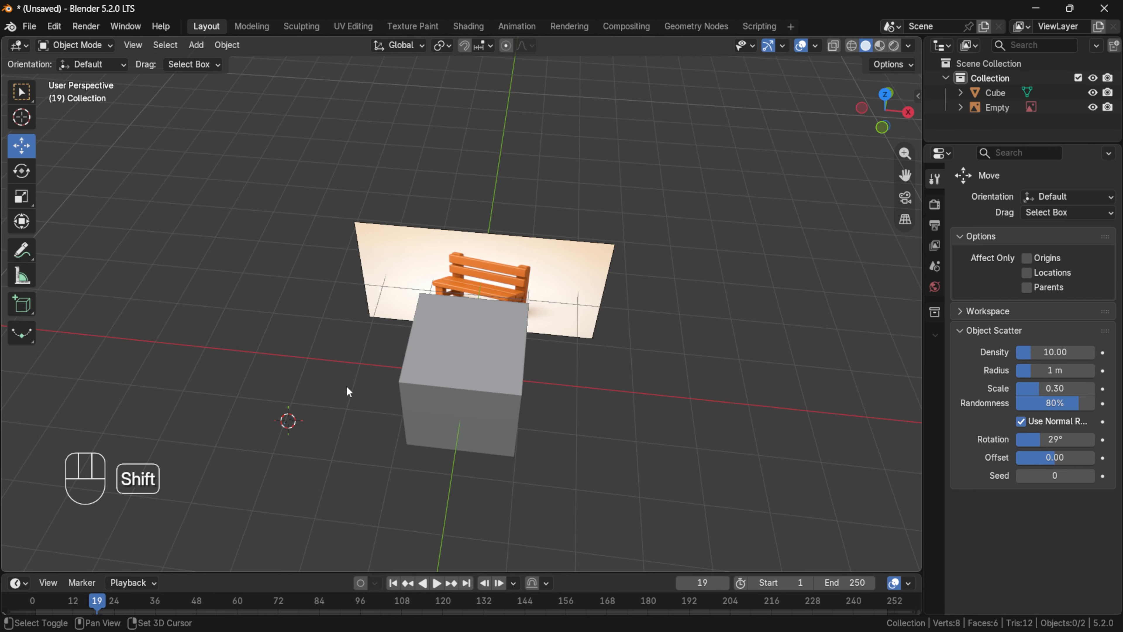
{"action": "middle_click_drag", "start_coordinate": [348, 391], "coordinate": [557, 379]}
{"action": "key", "text": "shift+s"}
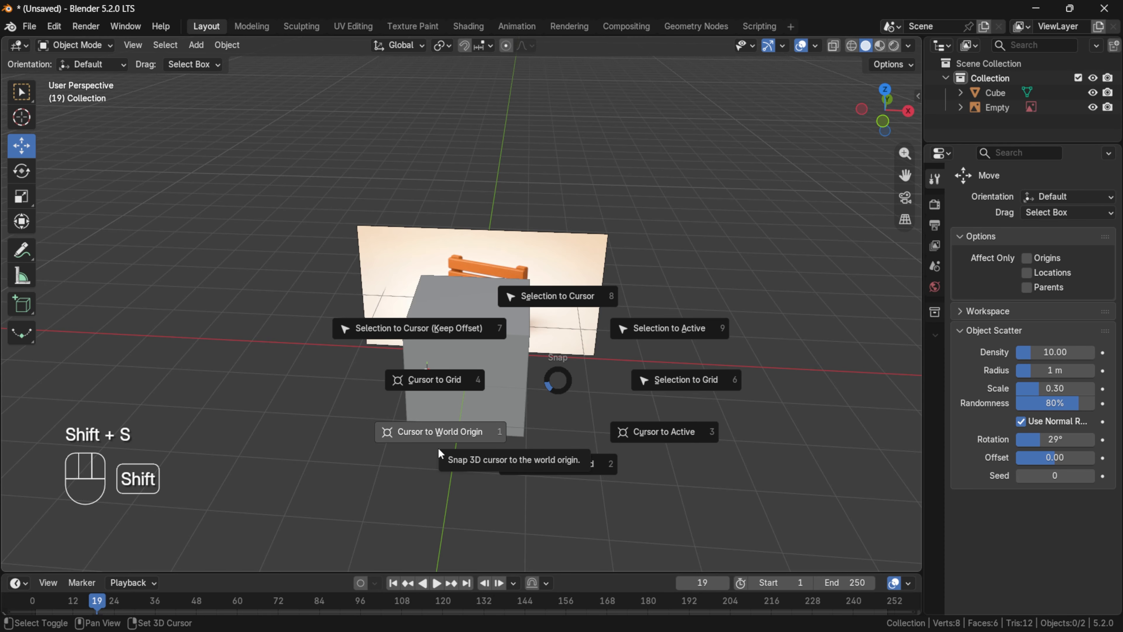
{"action": "left_click", "coordinate": [426, 445]}
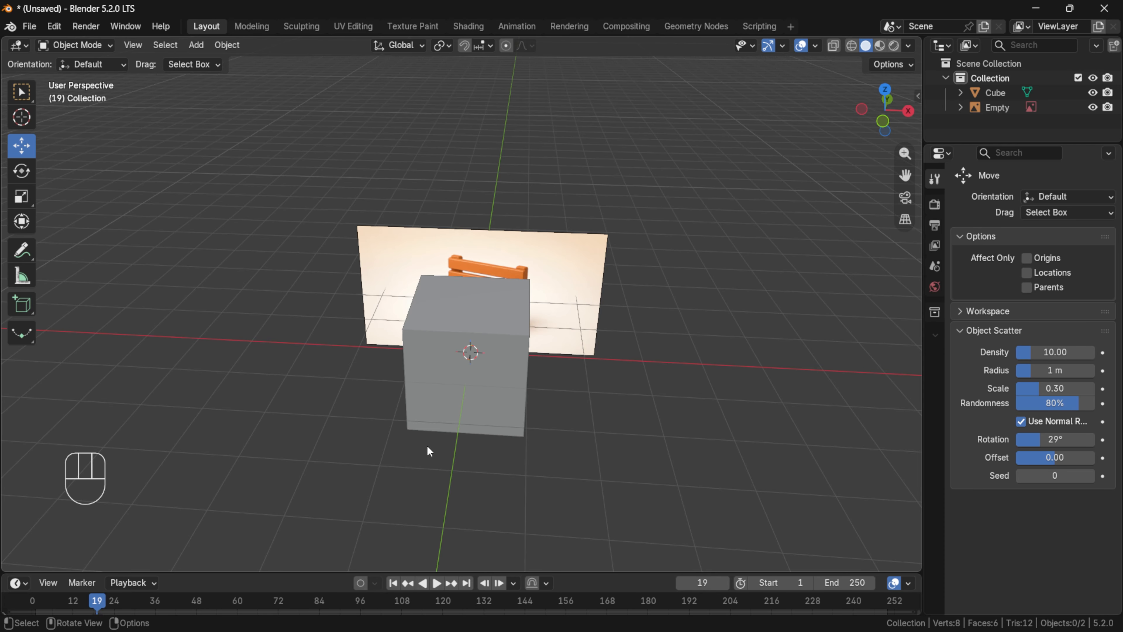
{"action": "middle_click_drag", "start_coordinate": [530, 422], "coordinate": [577, 409]}
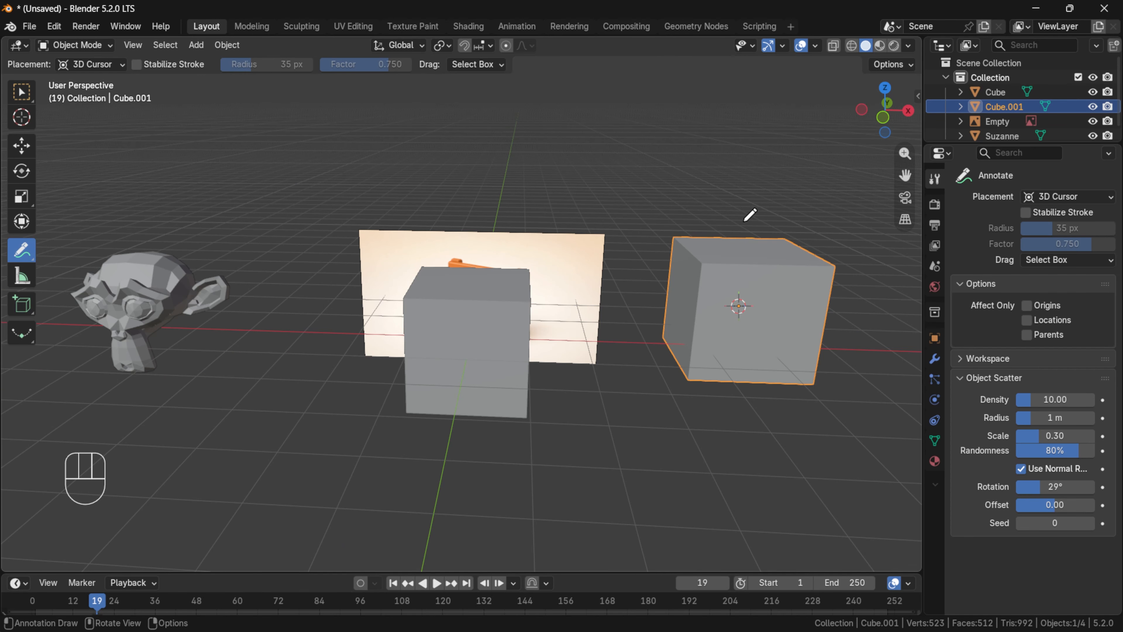
Step: Annotate an arrow from the extra cube to the monkey head, and snap the 3D cursor to the selected monkey
{"action": "left_click_drag", "start_coordinate": [742, 227], "coordinate": [305, 179]}
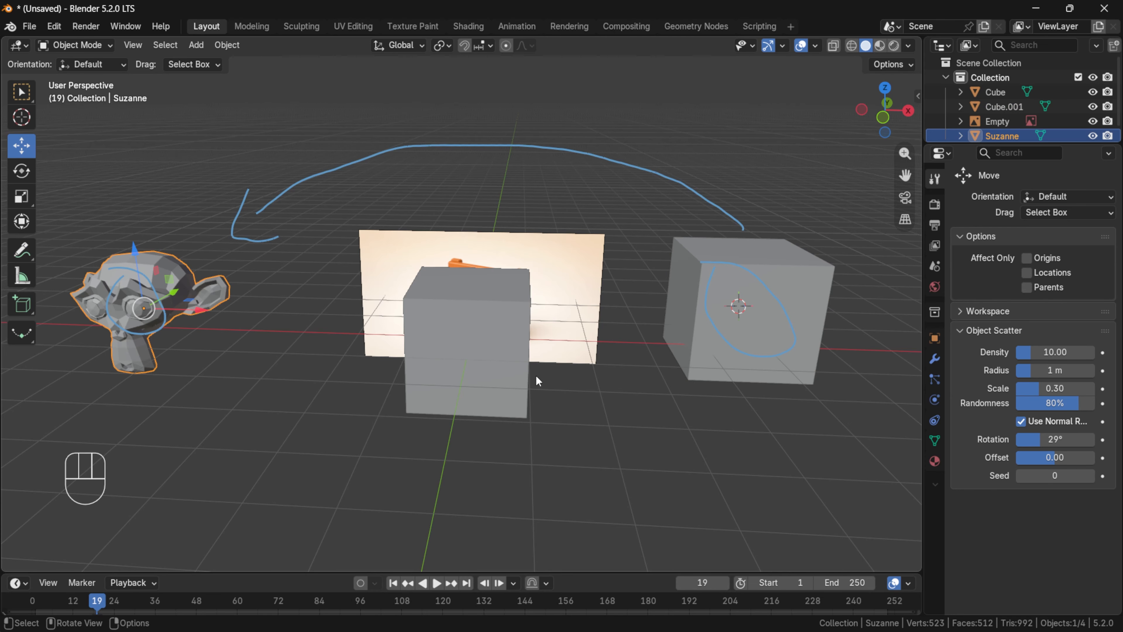
{"action": "key", "text": "shift+s"}
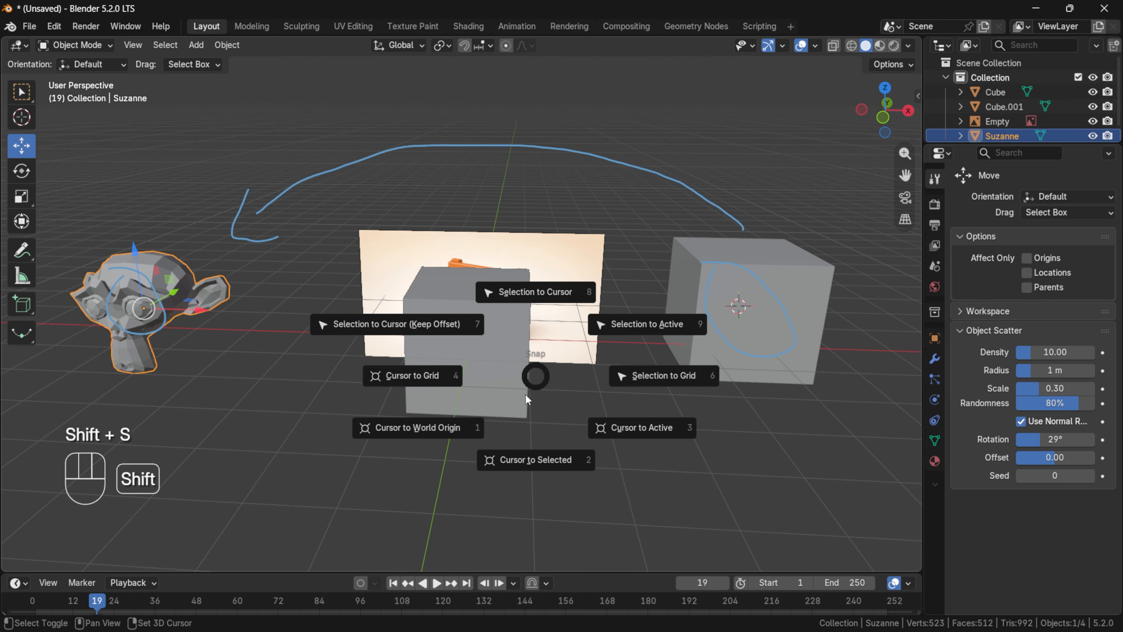
{"action": "left_click", "coordinate": [520, 473]}
{"action": "middle_click_drag", "start_coordinate": [171, 377], "coordinate": [225, 384]}
{"action": "middle_click_drag", "start_coordinate": [225, 384], "coordinate": [269, 358], "text": "shift"}
{"action": "scroll", "coordinate": [316, 389], "scroll_direction": "up", "scroll_amount": 4}
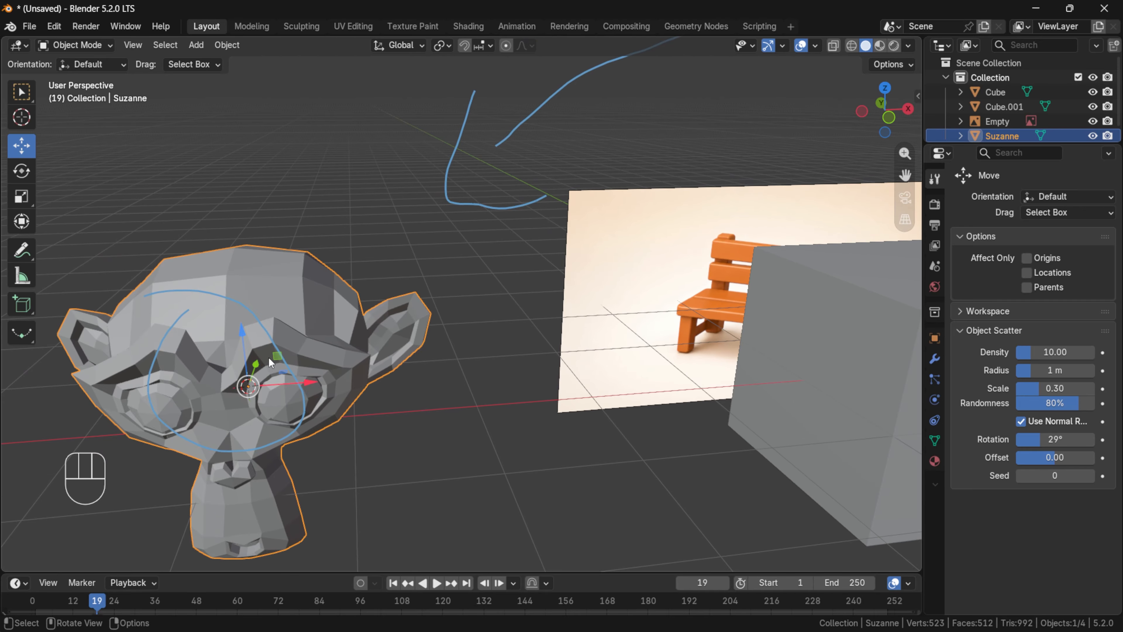
{"action": "scroll", "coordinate": [507, 352], "scroll_direction": "down", "scroll_amount": 5}
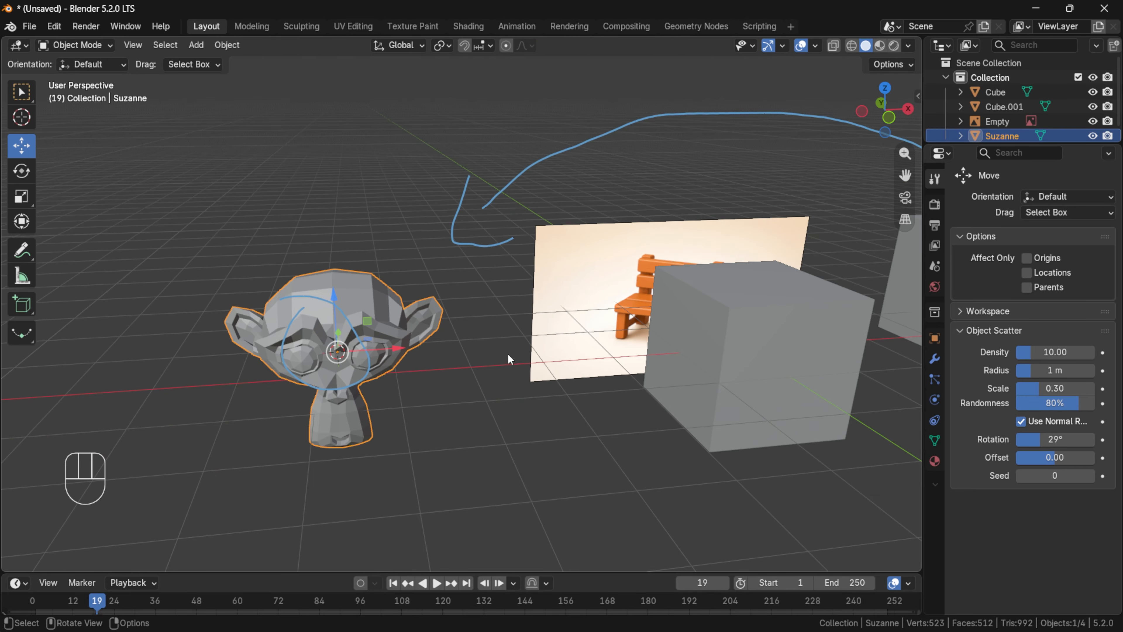
Step: Undo the annotation strokes and the monkey selection
{"action": "key", "text": "ctrl+z"}
{"action": "key", "text": "ctrl+z"}
{"action": "key", "text": "ctrl+z"}
{"action": "key", "text": "ctrl+z"}
{"action": "key", "text": "ctrl+z"}
{"action": "key", "text": "ctrl+z"}
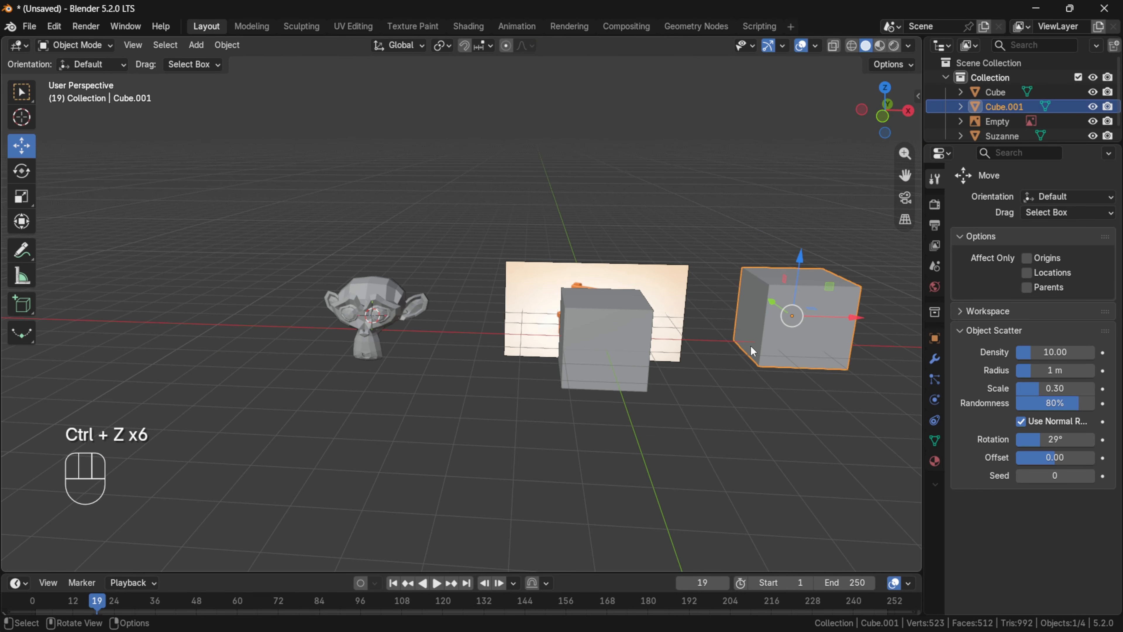
Step: Delete the extra cube, the monkey head and the original cube, keeping only the bench image
{"action": "key", "text": "Delete"}
{"action": "left_click", "coordinate": [376, 313]}
{"action": "key", "text": "Delete"}
{"action": "left_click", "coordinate": [615, 341]}
{"action": "key", "text": "Delete"}
{"action": "left_click_drag", "start_coordinate": [905, 175], "coordinate": [813, 160]}
{"action": "scroll", "coordinate": [905, 175], "scroll_direction": "up", "scroll_amount": 1}
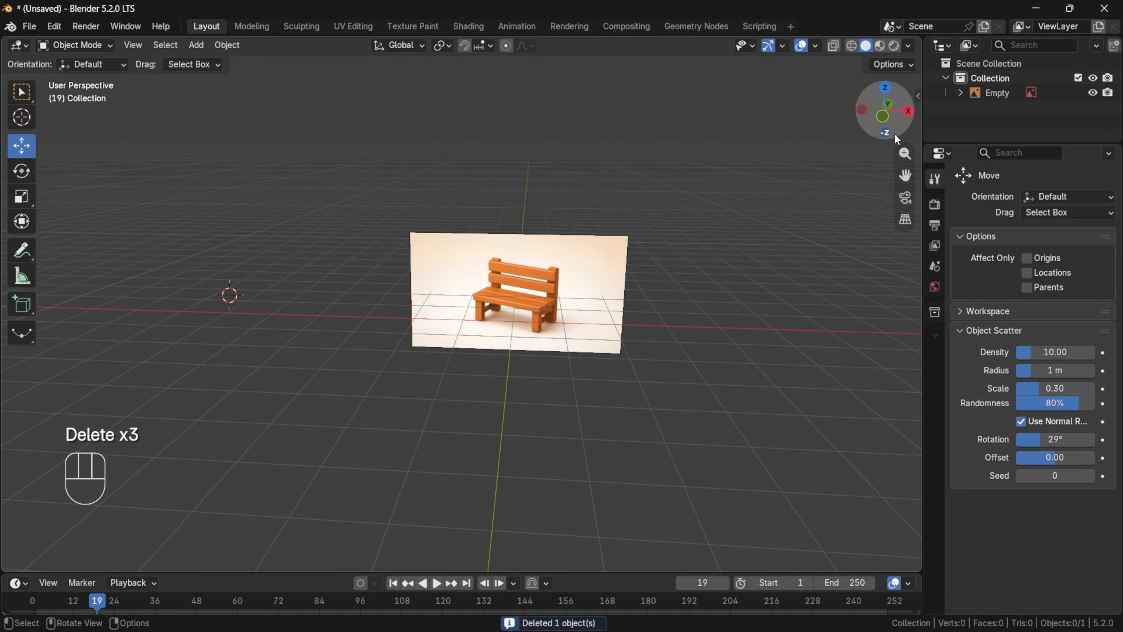
Step: Snap the 3D cursor to the world origin and add a cube there
{"action": "left_click_drag", "start_coordinate": [895, 136], "coordinate": [901, 148]}
{"action": "scroll", "coordinate": [639, 369], "scroll_direction": "up", "scroll_amount": 1}
{"action": "key", "text": "shift+s"}
{"action": "left_click", "coordinate": [627, 392]}
{"action": "key", "text": "shift+a"}
{"action": "mouse_move", "coordinate": [569, 334]}
{"action": "left_click", "coordinate": [687, 347]}
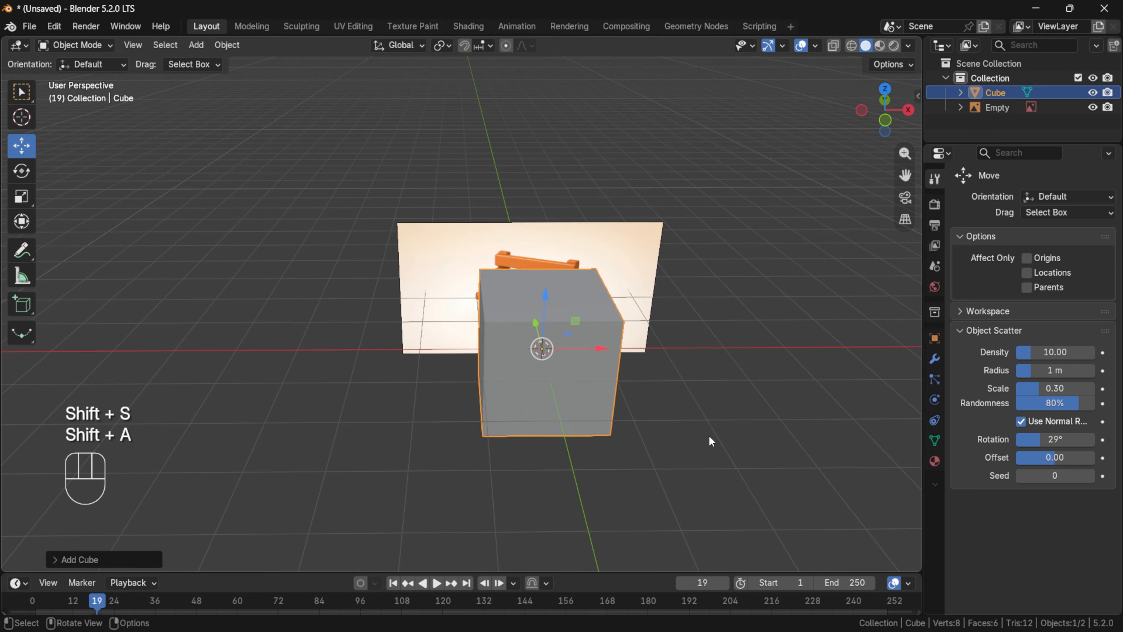
Step: Try scaling the cube down uniformly, and undo the resize
{"action": "scroll", "coordinate": [708, 435], "scroll_direction": "down", "scroll_amount": 2}
{"action": "scroll", "coordinate": [719, 467], "scroll_direction": "up", "scroll_amount": 2}
{"action": "key", "text": "s"}
{"action": "left_click", "coordinate": [597, 412]}
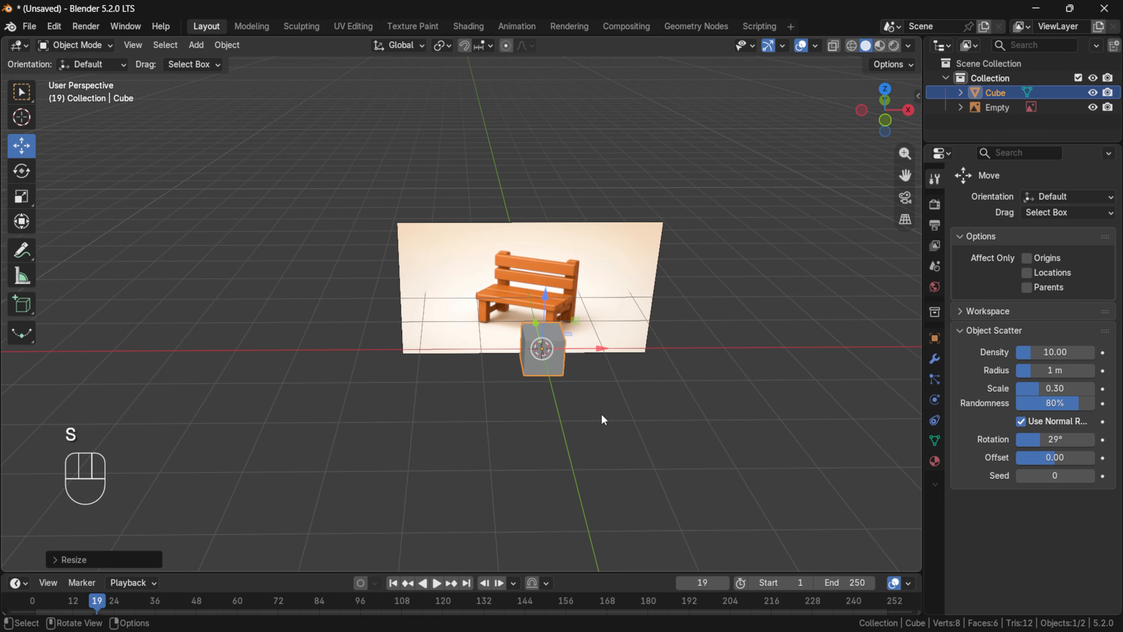
{"action": "scroll", "coordinate": [603, 418], "scroll_direction": "up", "scroll_amount": 2}
{"action": "key", "text": "ctrl+z"}
Step: Delete the cube and add a fresh one at the 3D cursor in front of the bench image
{"action": "scroll", "coordinate": [657, 432], "scroll_direction": "down", "scroll_amount": 3}
{"action": "middle_click_drag", "start_coordinate": [663, 439], "coordinate": [614, 356]}
{"action": "key", "text": "Delete"}
{"action": "key", "text": "shift+a"}
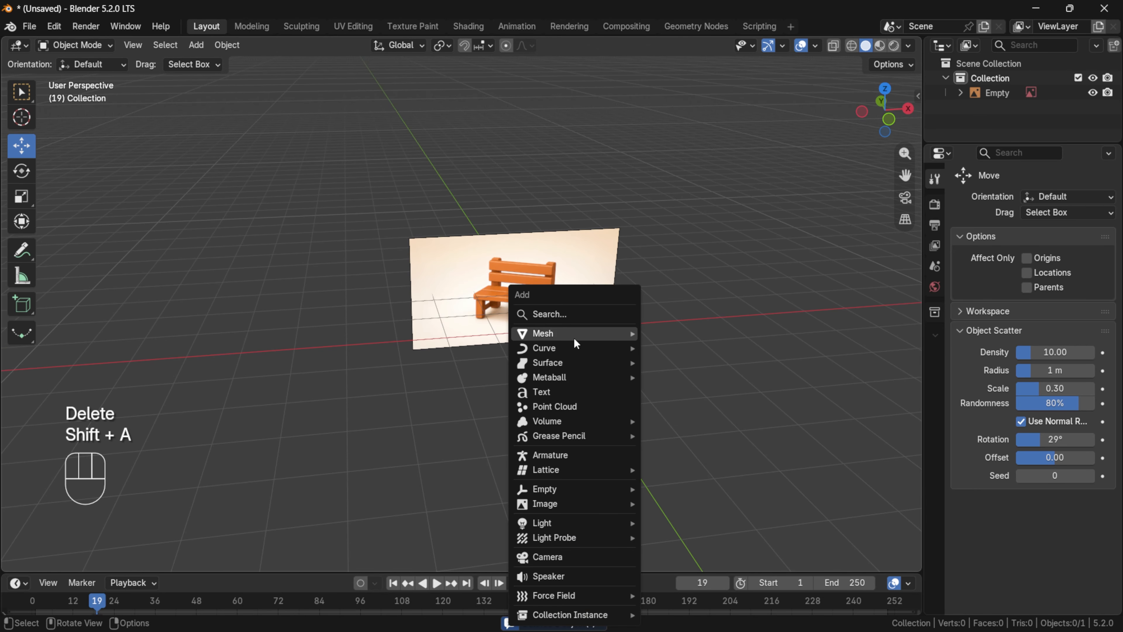
{"action": "mouse_move", "coordinate": [573, 336]}
{"action": "left_click", "coordinate": [692, 352]}
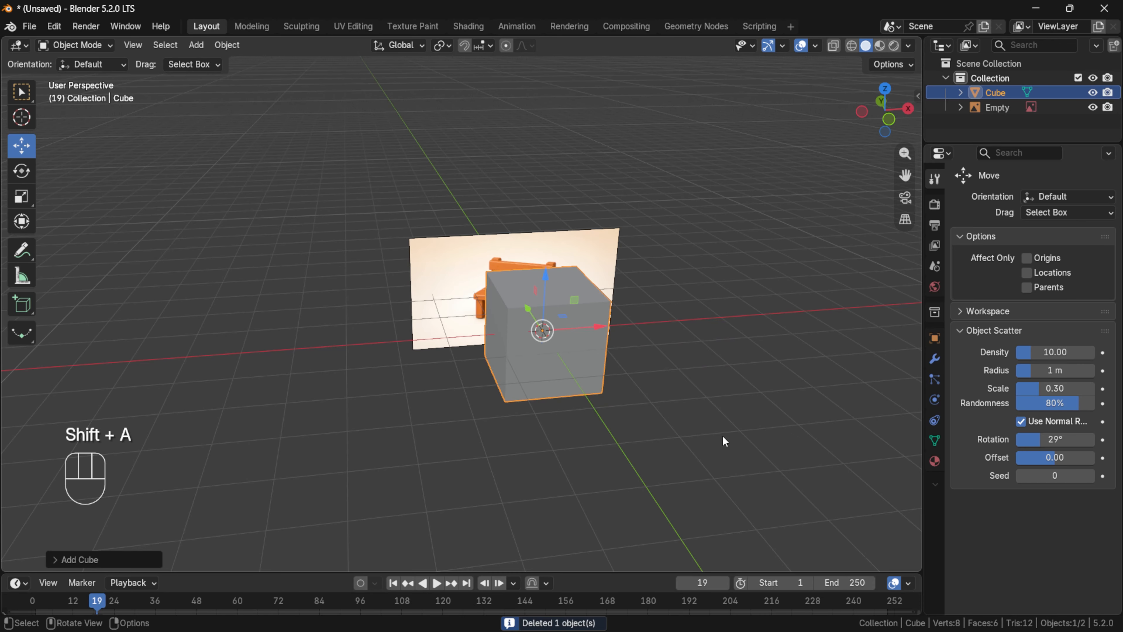
Step: Scale the cube down along the Z axis in two passes to form a thin flat slab
{"action": "key", "text": "s"}
{"action": "key", "text": "z"}
{"action": "left_click", "coordinate": [657, 407]}
{"action": "scroll", "coordinate": [658, 407], "scroll_direction": "up", "scroll_amount": 1}
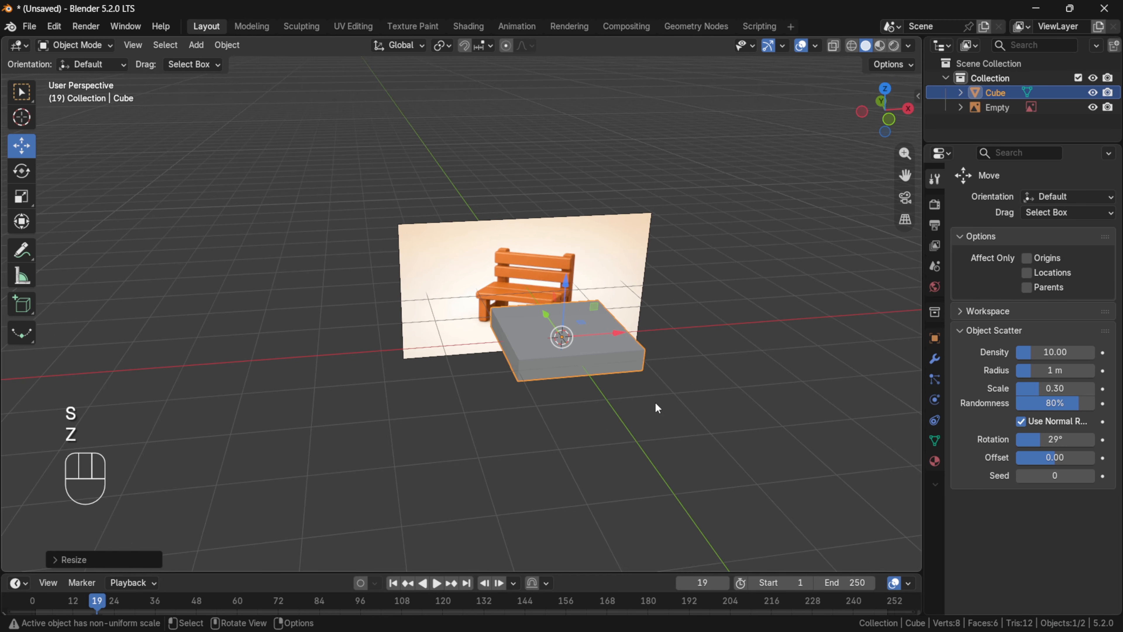
{"action": "scroll", "coordinate": [658, 408], "scroll_direction": "up", "scroll_amount": 3}
{"action": "left_click_drag", "start_coordinate": [905, 175], "coordinate": [756, 155]}
{"action": "scroll", "coordinate": [623, 442], "scroll_direction": "up", "scroll_amount": 1}
{"action": "key", "text": "s"}
{"action": "key", "text": "z"}
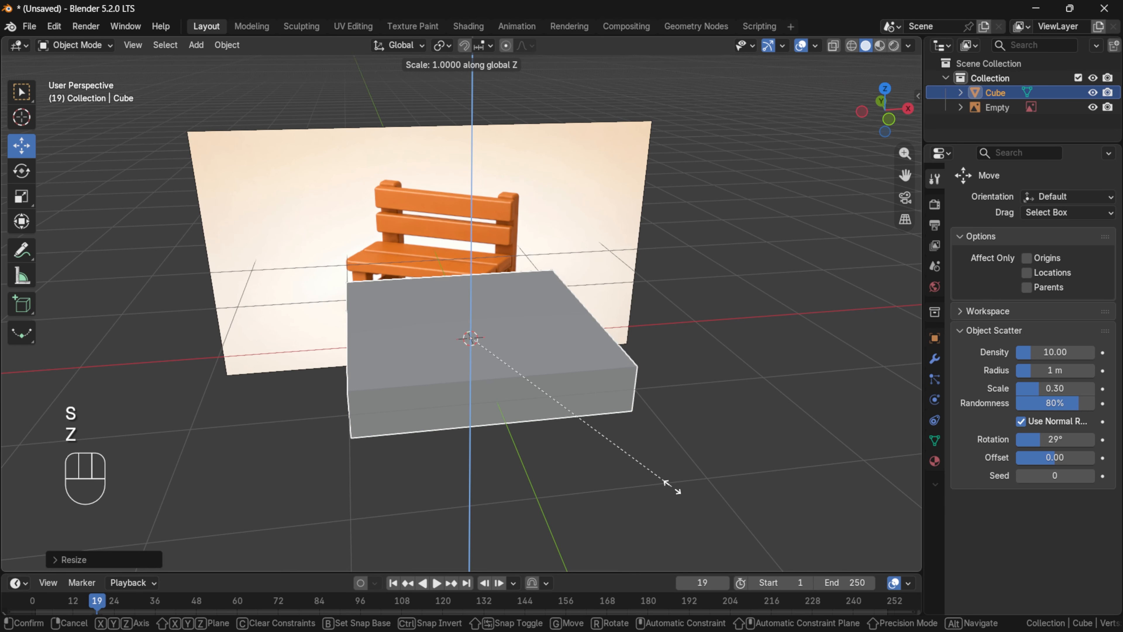
{"action": "left_click", "coordinate": [541, 427]}
Step: Scale the slab down along the Y axis to form a narrower plank
{"action": "middle_click_drag", "start_coordinate": [541, 426], "coordinate": [635, 458]}
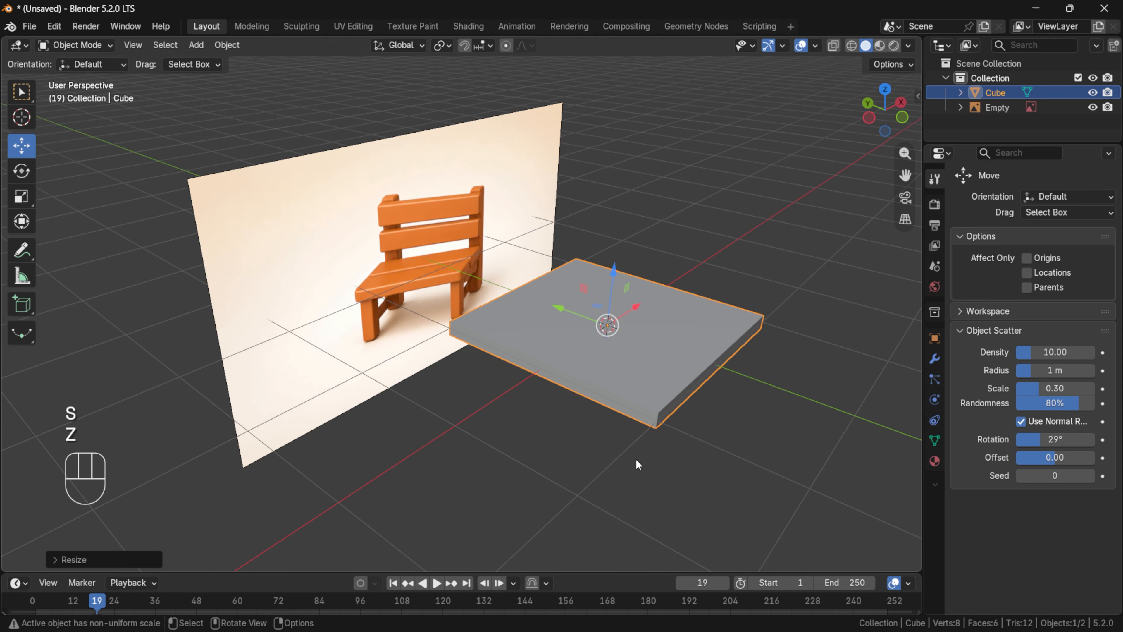
{"action": "key", "text": "s"}
{"action": "key", "text": "y"}
{"action": "left_click", "coordinate": [677, 496]}
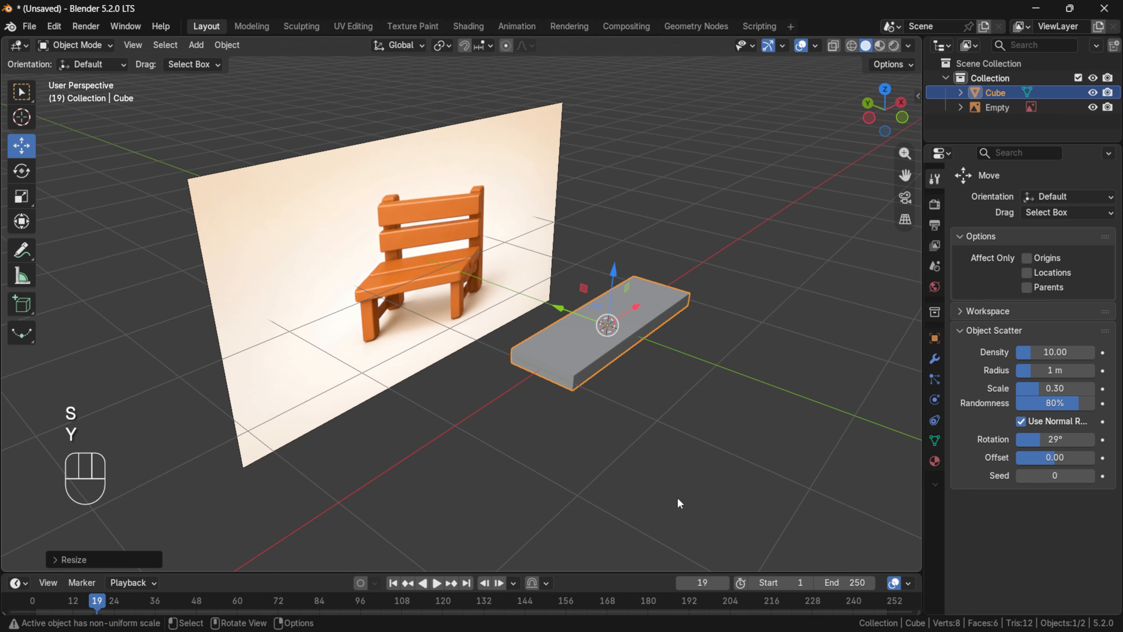
Step: Adjust the plank's length by rescaling it along the X axis
{"action": "key", "text": "s"}
{"action": "key", "text": "z"}
{"action": "key", "text": "s"}
{"action": "key", "text": "x"}
{"action": "left_click", "coordinate": [687, 380]}
{"action": "middle_click_drag", "start_coordinate": [687, 380], "coordinate": [663, 435]}
{"action": "key", "text": "s"}
{"action": "key", "text": "x"}
{"action": "left_click", "coordinate": [714, 435]}
Step: Scale the plank down further along the Y axis into a slim bench slat
{"action": "key", "text": "s"}
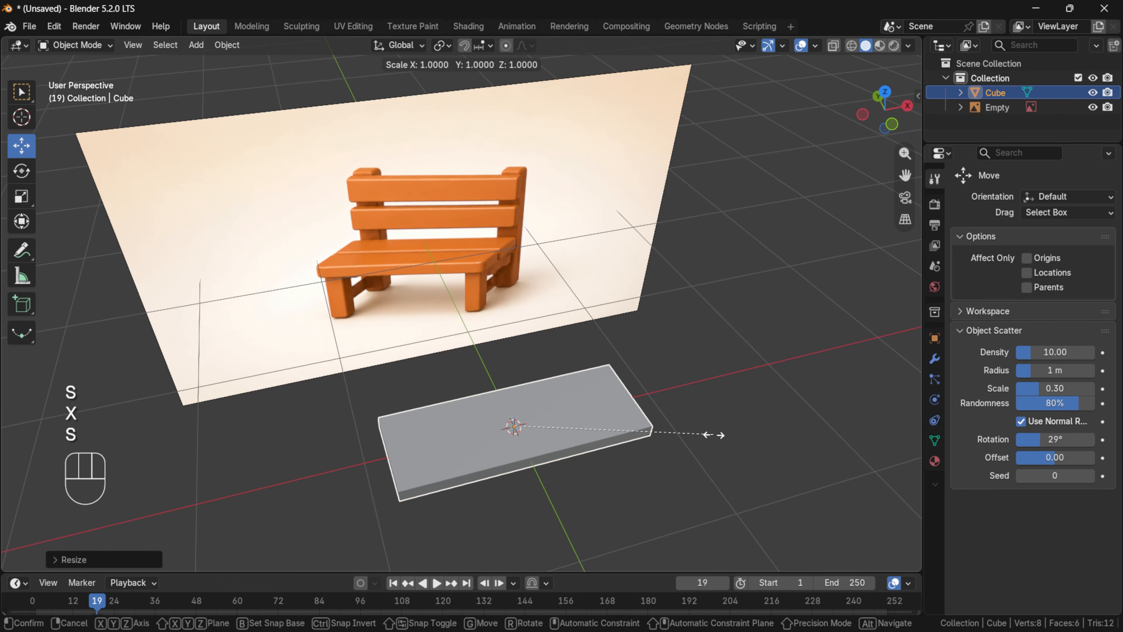
{"action": "key", "text": "y"}
{"action": "left_click", "coordinate": [705, 358]}
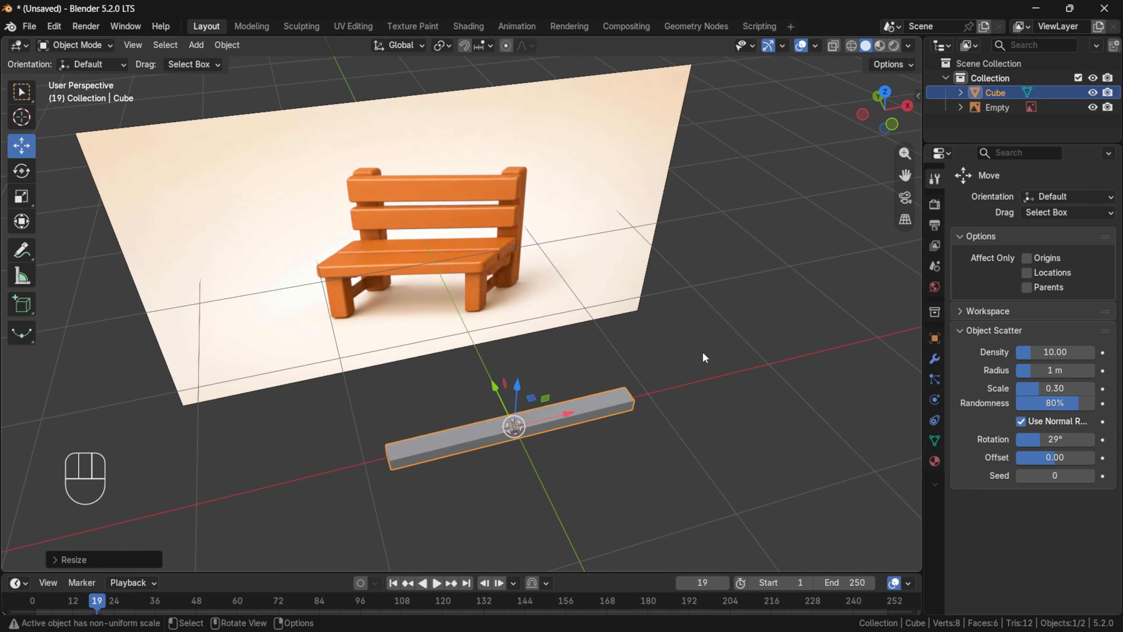
Step: Duplicate the slat along the Y axis, placing the copy beside the original with a small gap
{"action": "middle_click_drag", "start_coordinate": [704, 357], "coordinate": [774, 230]}
{"action": "scroll", "coordinate": [809, 164], "scroll_direction": "up", "scroll_amount": 5}
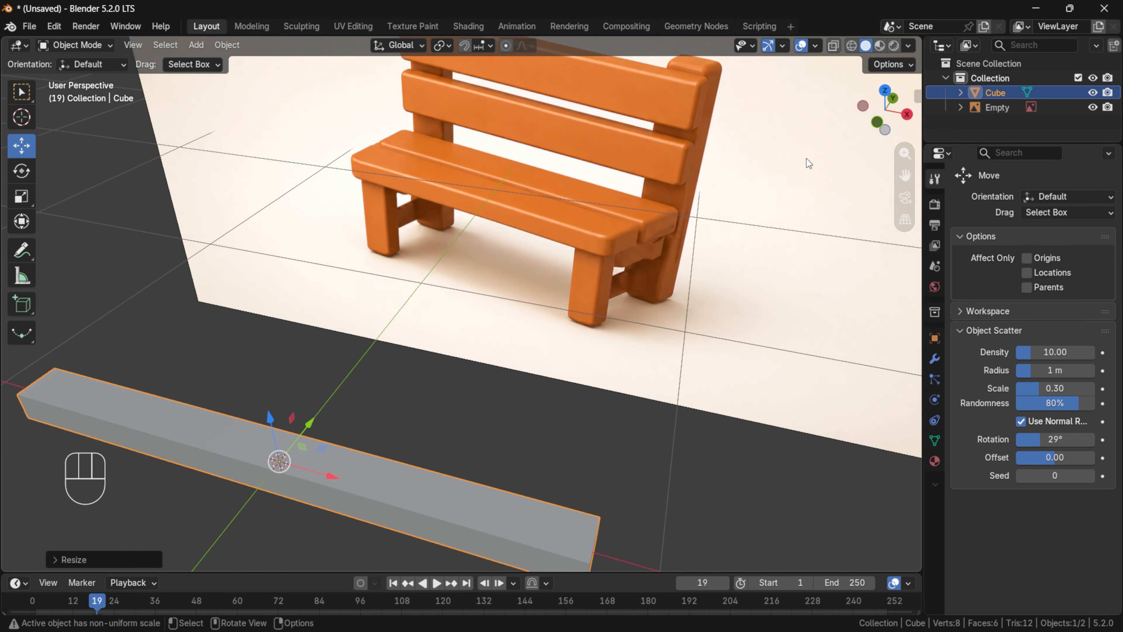
{"action": "scroll", "coordinate": [809, 164], "scroll_direction": "down", "scroll_amount": 2}
{"action": "middle_click_drag", "start_coordinate": [889, 104], "coordinate": [840, 151]}
{"action": "middle_click_drag", "start_coordinate": [382, 464], "coordinate": [492, 373], "text": "shift"}
{"action": "key", "text": "shift+d"}
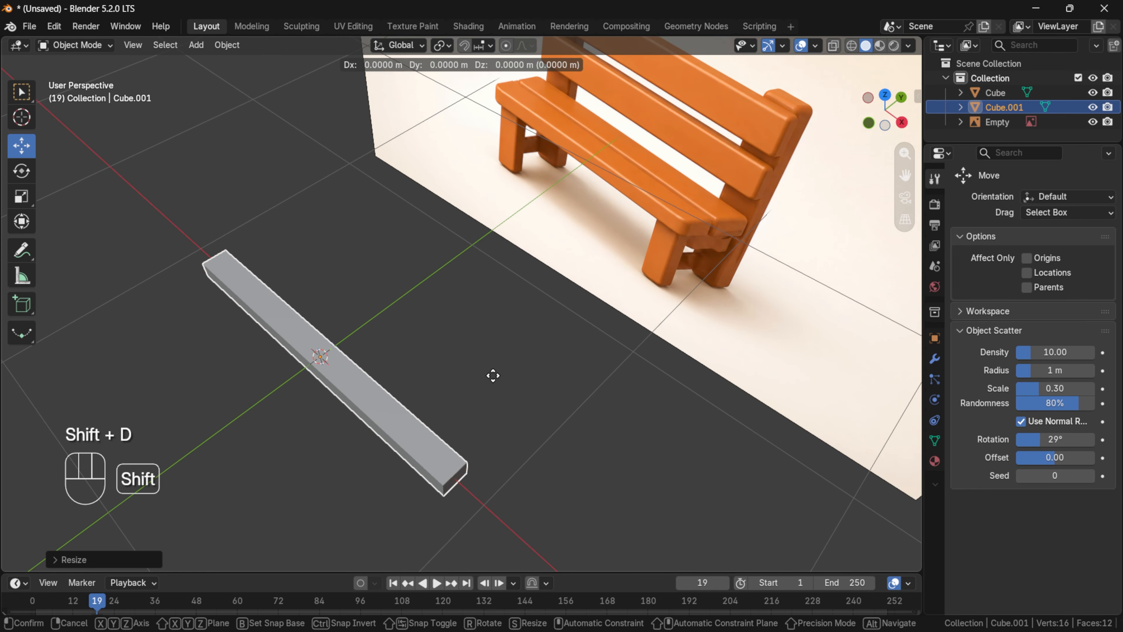
{"action": "key", "text": "y"}
{"action": "left_click", "coordinate": [514, 349]}
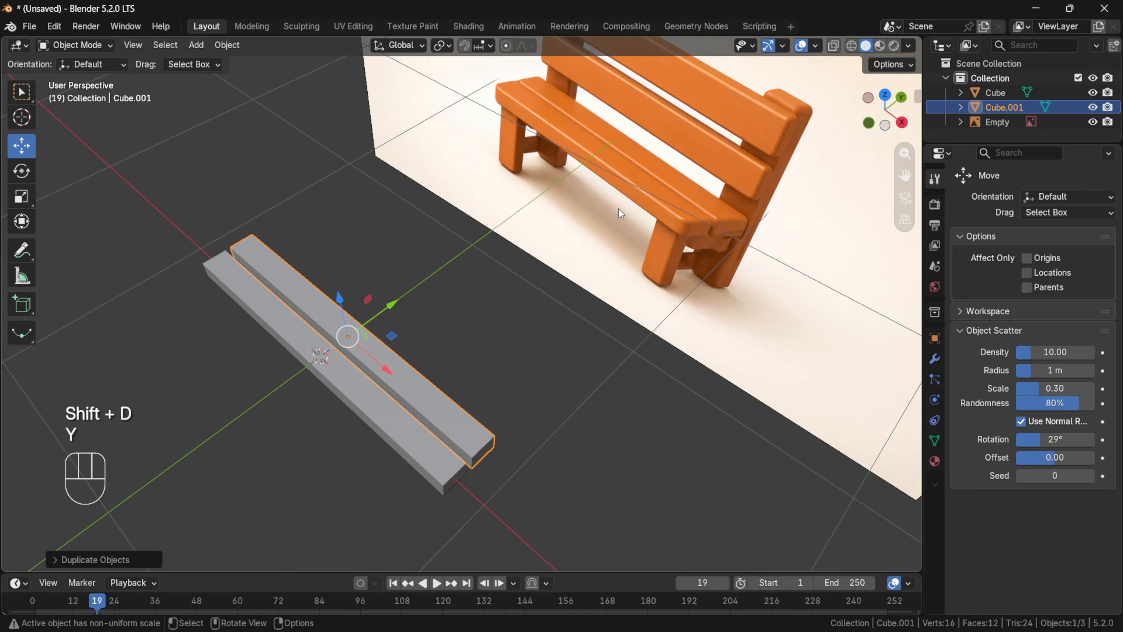
Step: Duplicate the second slat along the Y axis, placing a third slat with a wider gap
{"action": "middle_click_drag", "start_coordinate": [619, 209], "coordinate": [306, 404]}
{"action": "key", "text": "shift+d"}
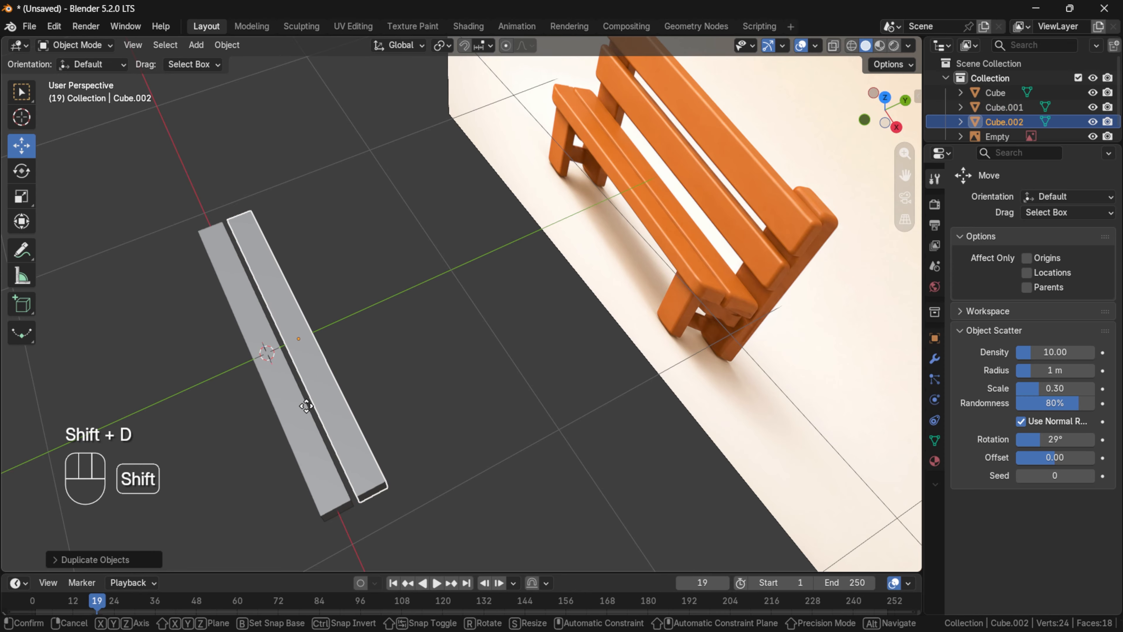
{"action": "key", "text": "y"}
{"action": "left_click", "coordinate": [329, 421]}
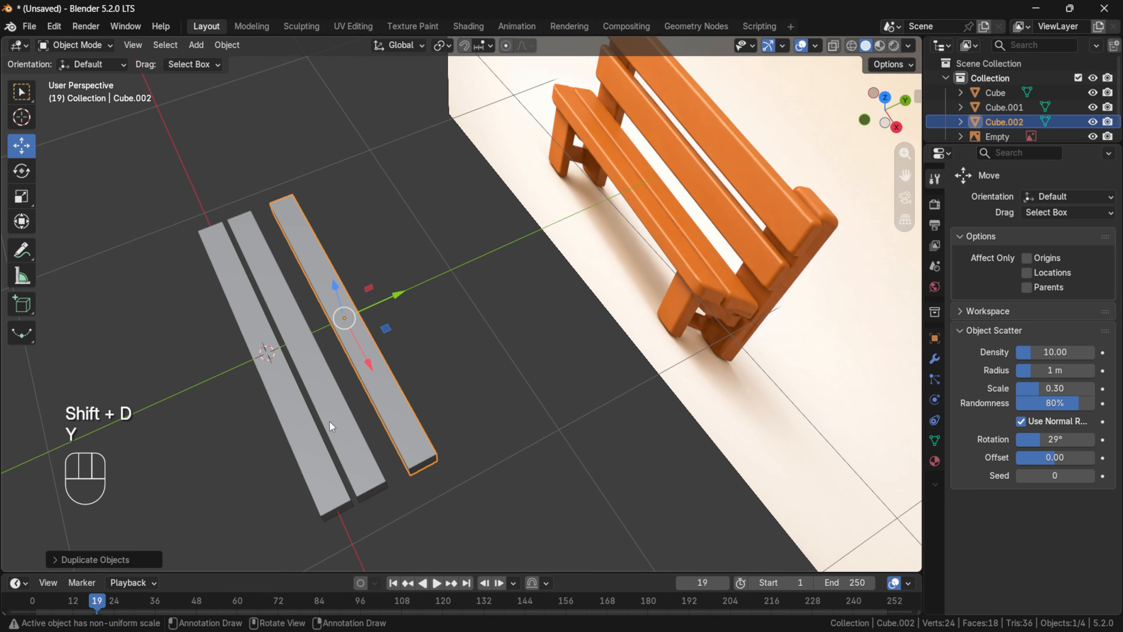
Step: Mark the two gaps between the three slats with annotation strokes
{"action": "left_click", "coordinate": [320, 429]}
{"action": "scroll", "coordinate": [319, 431], "scroll_direction": "up", "scroll_amount": 2}
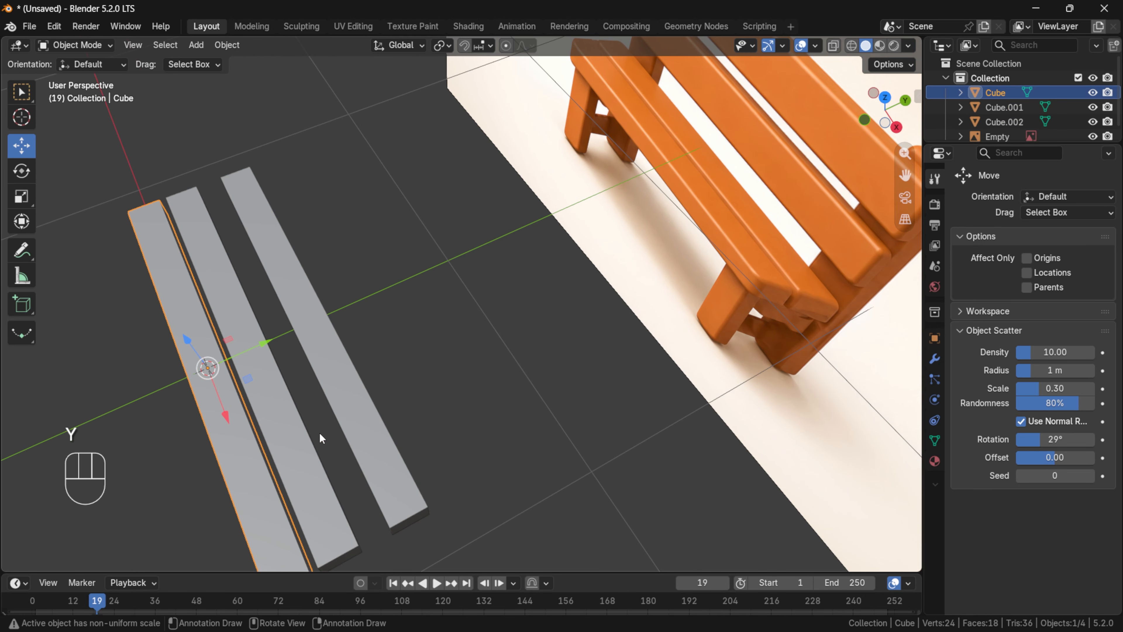
{"action": "left_click", "coordinate": [21, 250]}
{"action": "left_click_drag", "start_coordinate": [211, 297], "coordinate": [201, 297]}
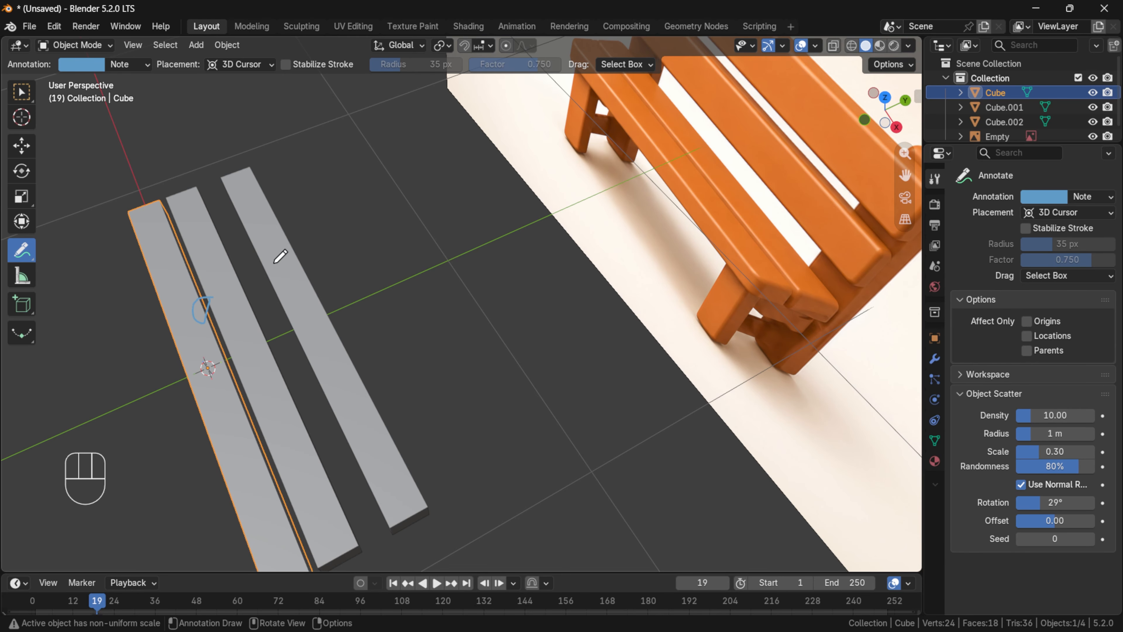
{"action": "left_click_drag", "start_coordinate": [264, 259], "coordinate": [249, 302]}
{"action": "left_click_drag", "start_coordinate": [262, 257], "coordinate": [262, 259]}
Step: Undo the gap annotations and both slat duplicates, and return to the Move tool
{"action": "key", "text": "ctrl+z"}
{"action": "key", "text": "ctrl+z"}
{"action": "key", "text": "ctrl+z"}
{"action": "key", "text": "ctrl+z"}
{"action": "key", "text": "ctrl+z"}
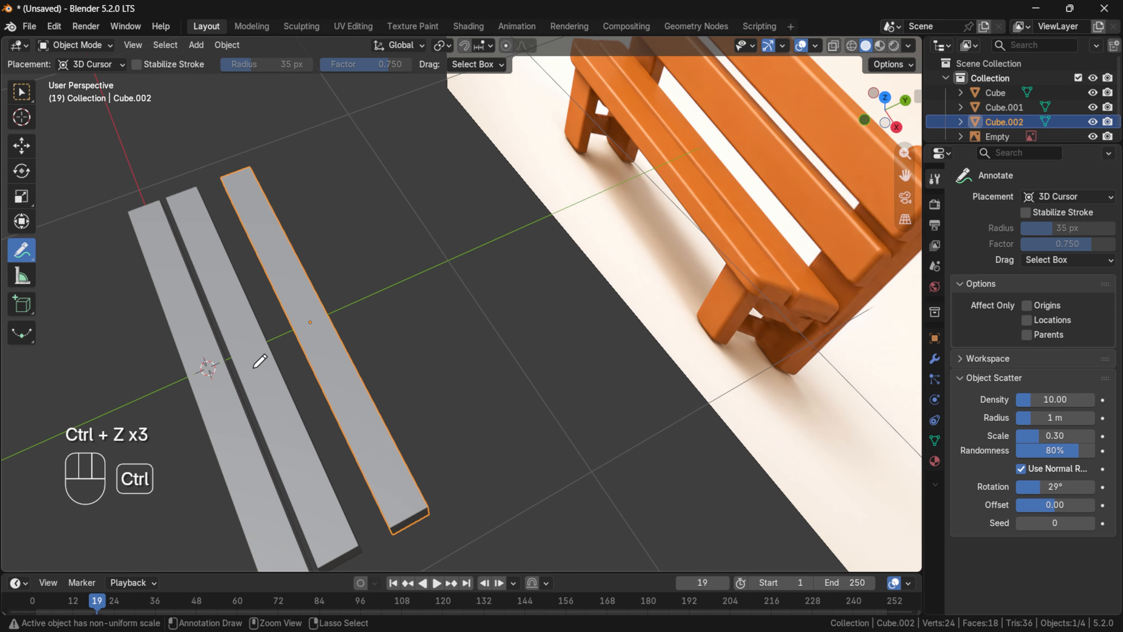
{"action": "left_click", "coordinate": [28, 150]}
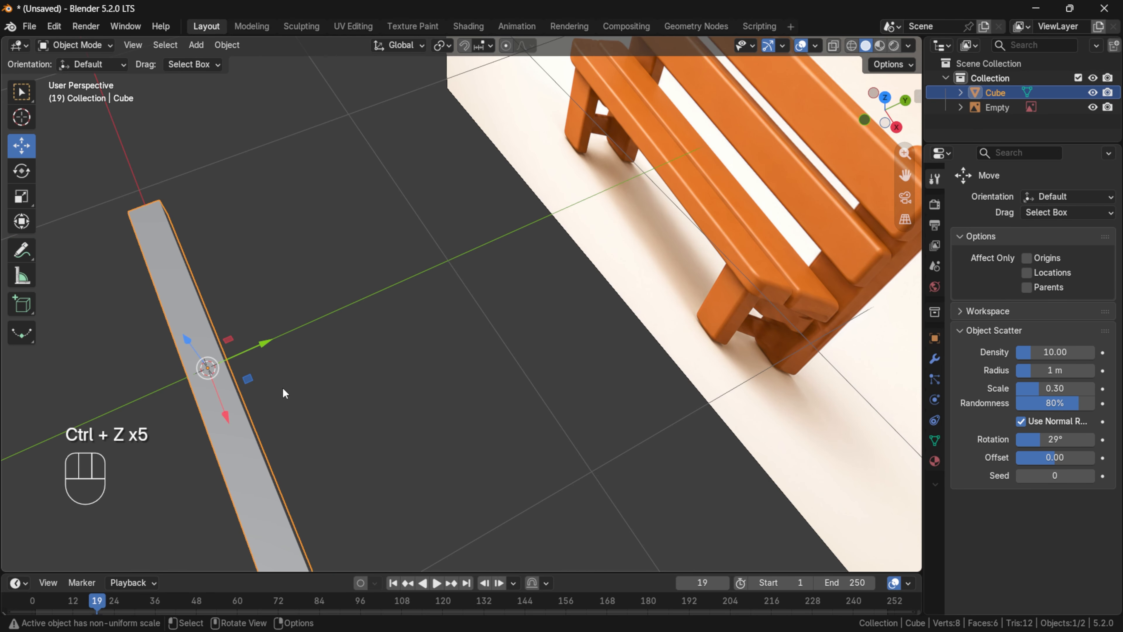
Step: Duplicate the slat about 0.15 m along the Y axis, leaving a narrow gap beside the original
{"action": "key", "text": "shift+d"}
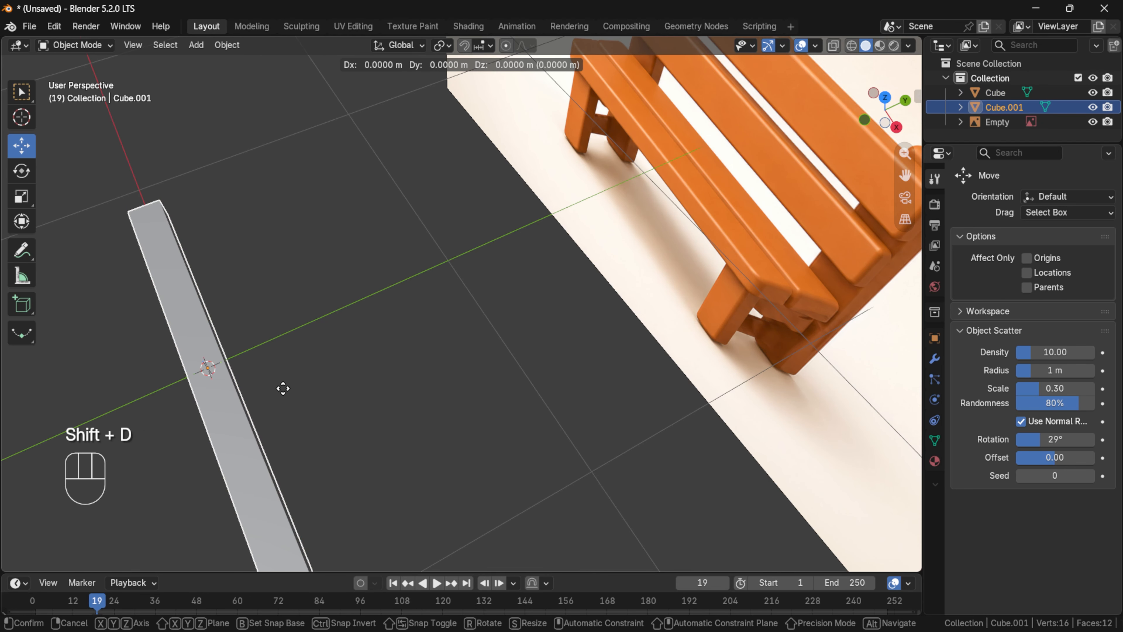
{"action": "key", "text": "y"}
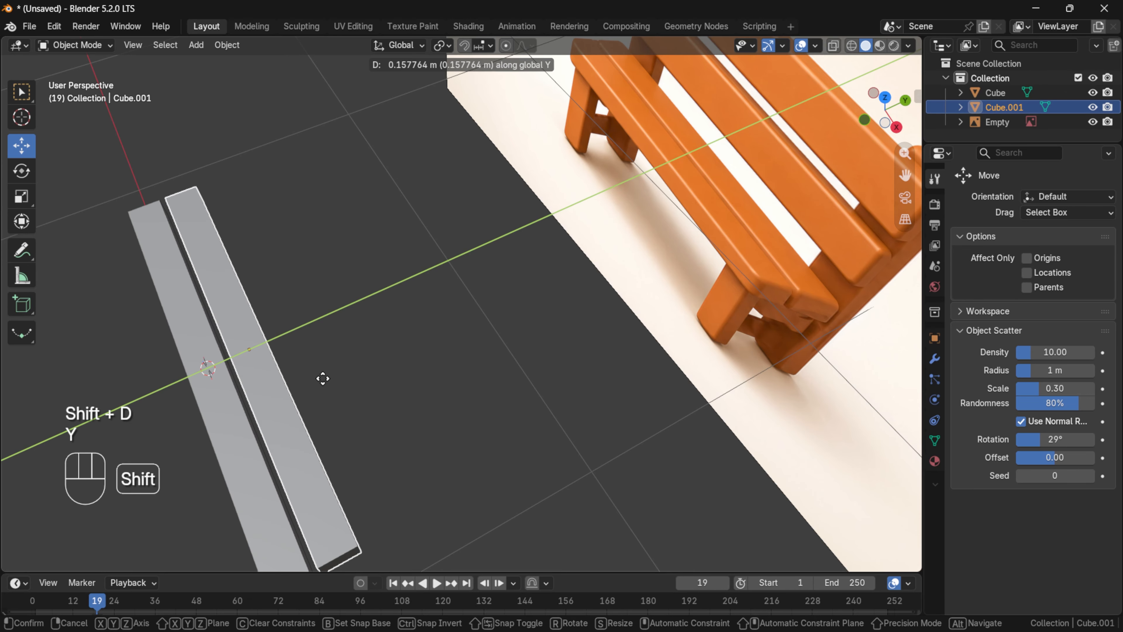
{"action": "left_click", "coordinate": [315, 379]}
Step: Repeat the last duplication to add a third slat with the same spacing, and deselect everything
{"action": "key", "text": "shift+r"}
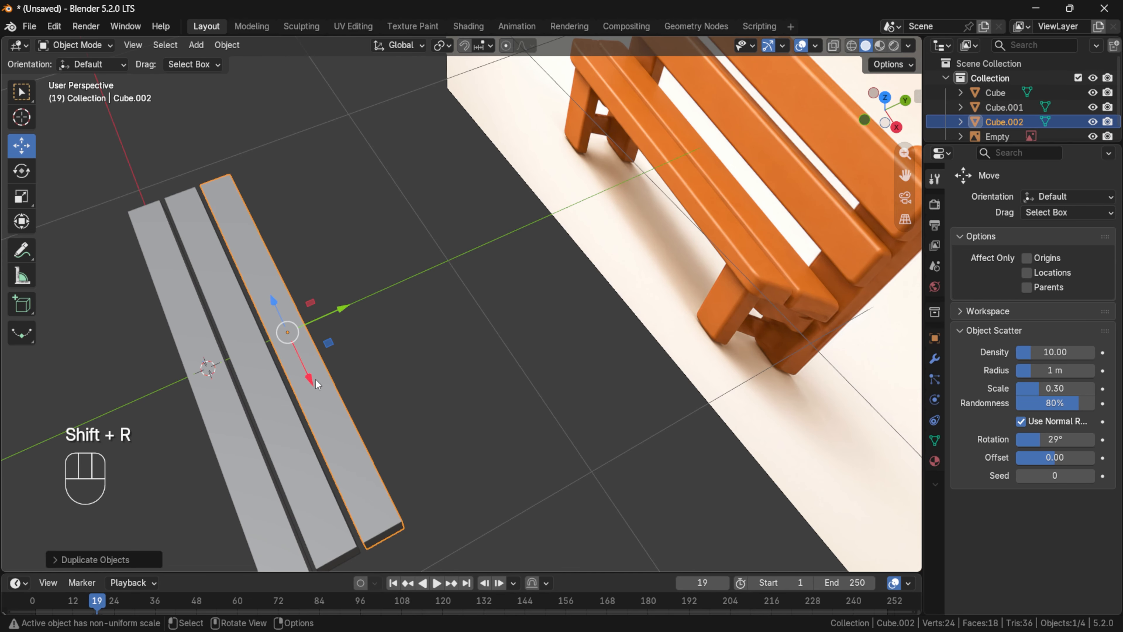
{"action": "middle_click_drag", "start_coordinate": [418, 397], "coordinate": [480, 372]}
{"action": "left_click", "coordinate": [480, 372]}
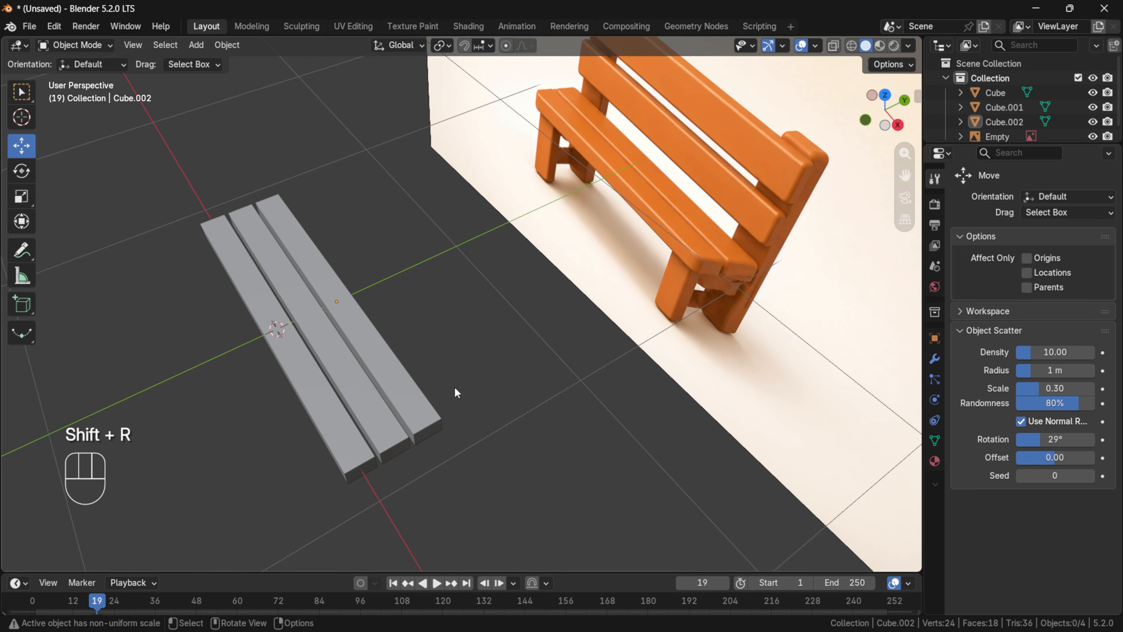
{"action": "scroll", "coordinate": [446, 386], "scroll_direction": "up", "scroll_amount": 2}
{"action": "left_click_drag", "start_coordinate": [910, 176], "coordinate": [990, 161]}
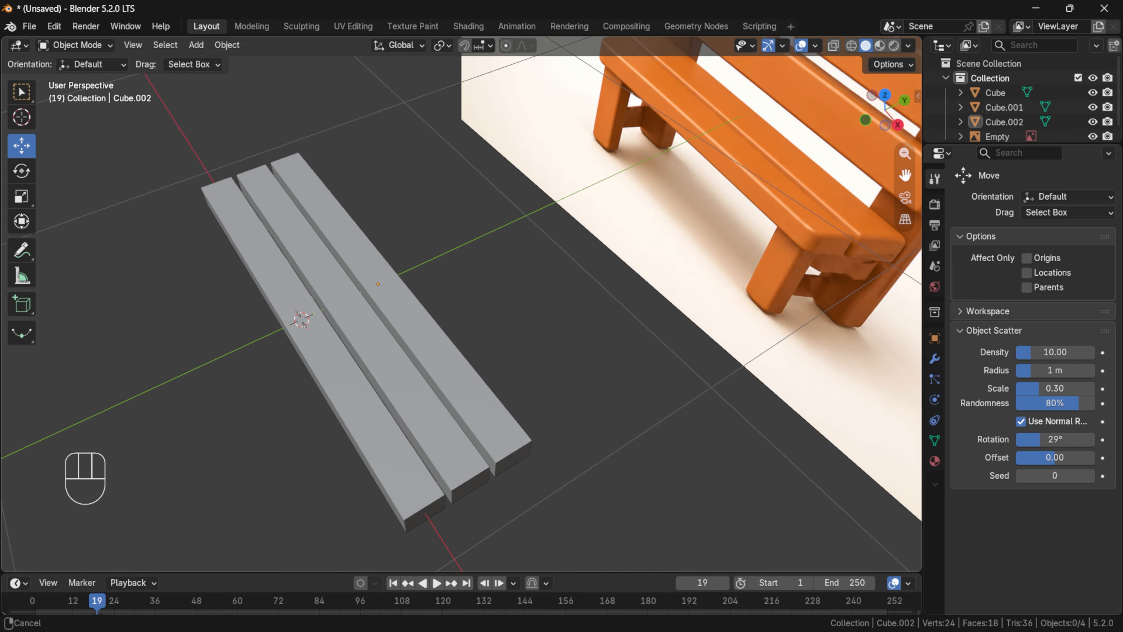
{"action": "middle_click_drag", "start_coordinate": [542, 447], "coordinate": [663, 366]}
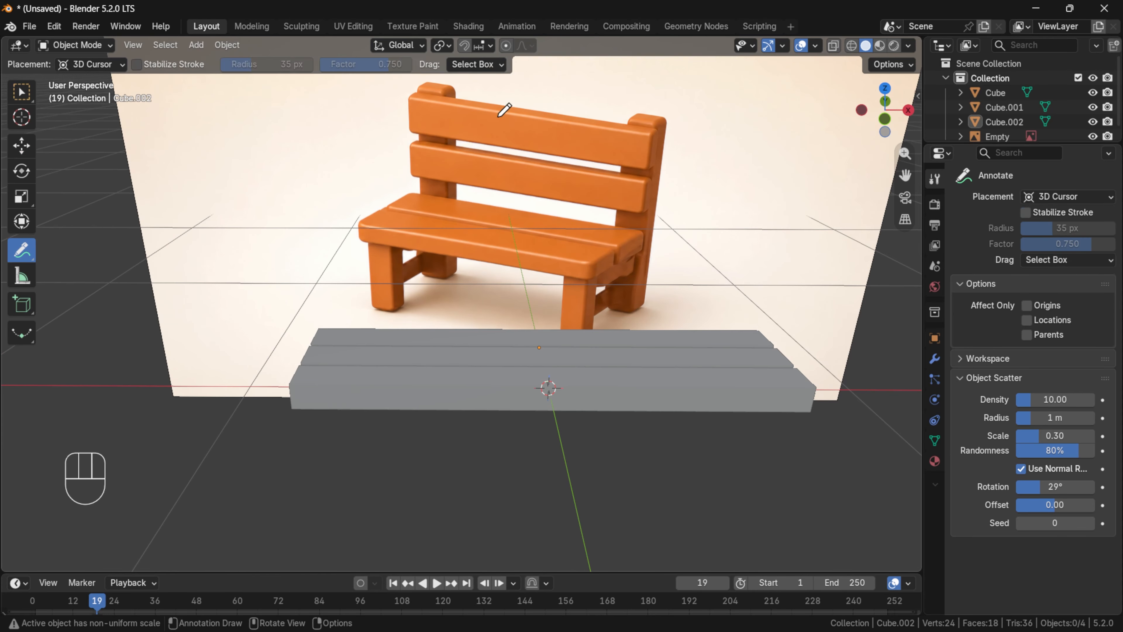
Step: Add a cube at the 3D cursor and try scaling it into a slat, uniformly and along X
{"action": "left_click_drag", "start_coordinate": [501, 106], "coordinate": [464, 93]}
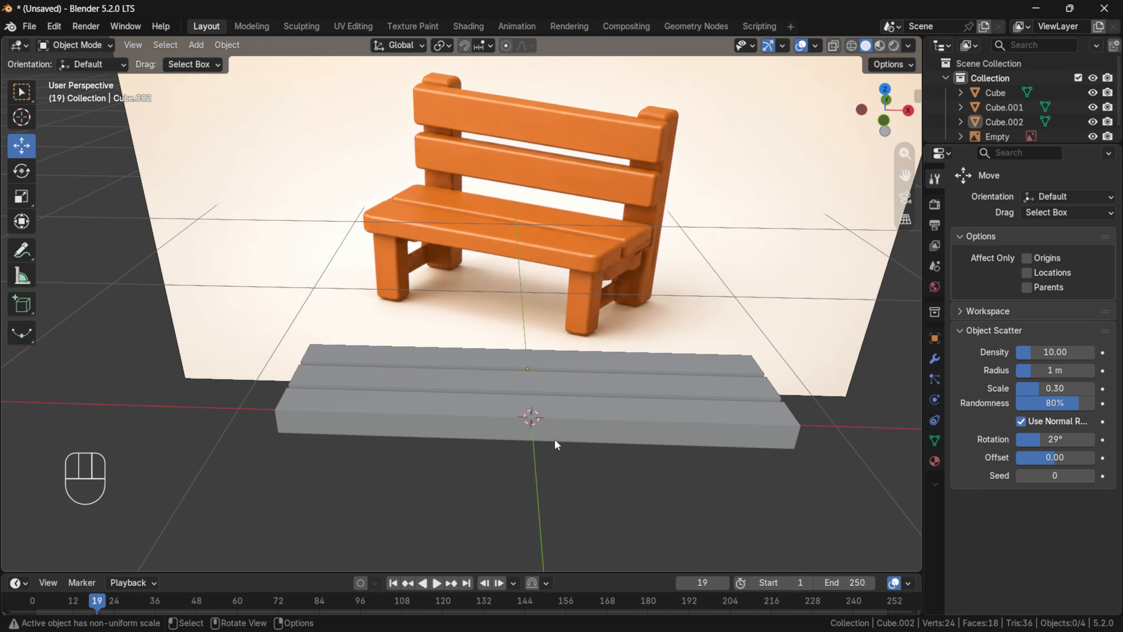
{"action": "key", "text": "shift+a"}
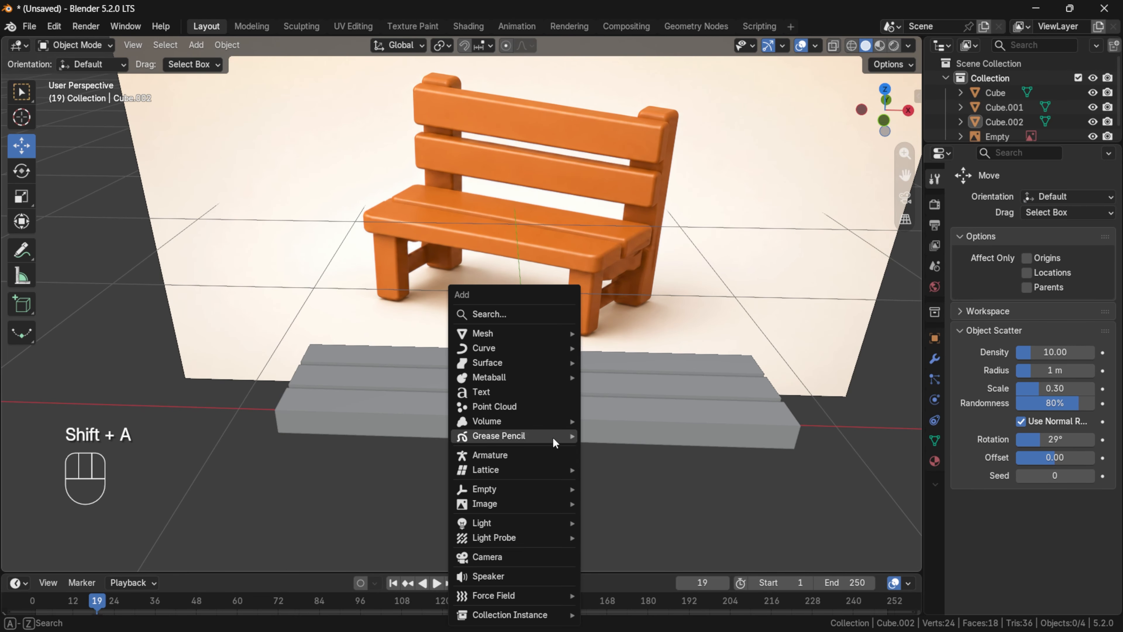
{"action": "mouse_move", "coordinate": [530, 329]}
{"action": "left_click", "coordinate": [664, 347]}
{"action": "key", "text": "s"}
{"action": "left_click", "coordinate": [880, 523]}
{"action": "key", "text": "s"}
{"action": "left_click", "coordinate": [606, 449]}
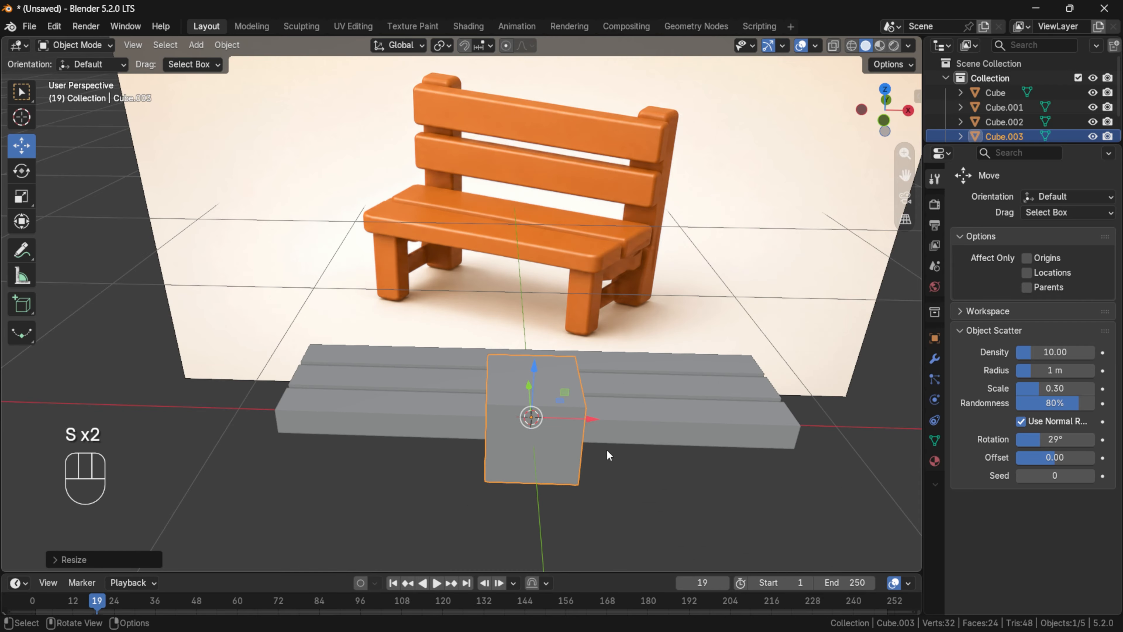
{"action": "key", "text": "s"}
{"action": "key", "text": "x"}
{"action": "left_click", "coordinate": [658, 450]}
Step: Undo the scaling of the added cube and delete it
{"action": "mouse_move", "coordinate": [537, 380]}
{"action": "left_mouse_down"}
{"action": "mouse_move", "coordinate": [545, 193]}
{"action": "mouse_move", "coordinate": [459, 326]}
{"action": "left_mouse_up"}
{"action": "left_click", "coordinate": [22, 250]}
{"action": "key", "text": "ctrl+z"}
{"action": "key", "text": "Delete"}
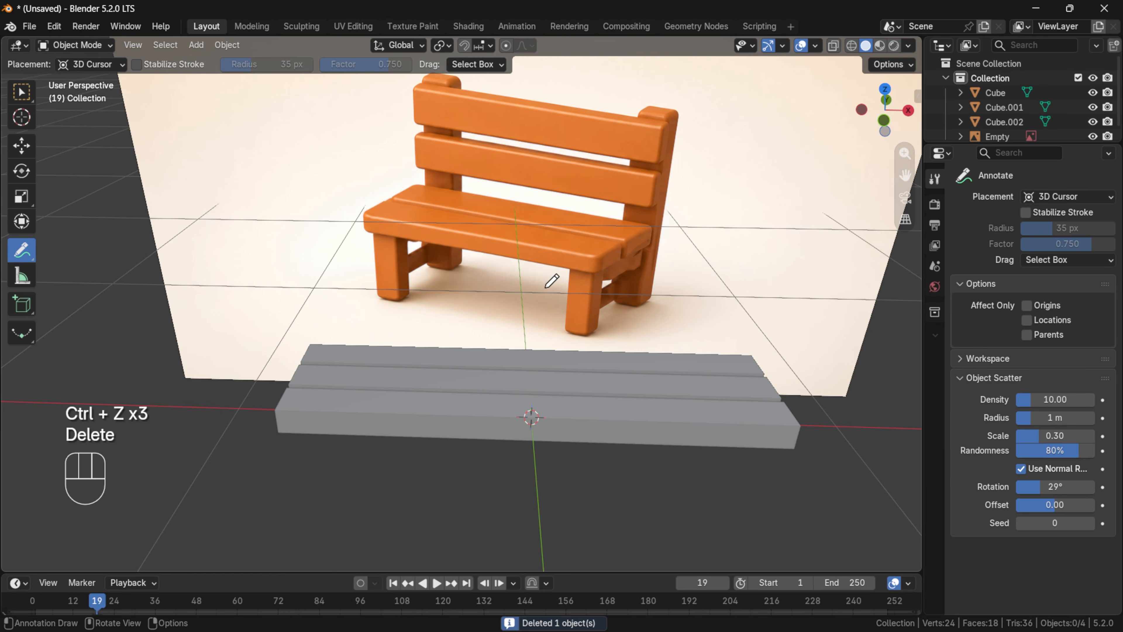
Step: Duplicate the middle and rear seat slats and raise the copies along Z above the seat
{"action": "left_click", "coordinate": [17, 146]}
{"action": "left_click", "coordinate": [461, 352]}
{"action": "left_click", "coordinate": [364, 379], "text": "shift"}
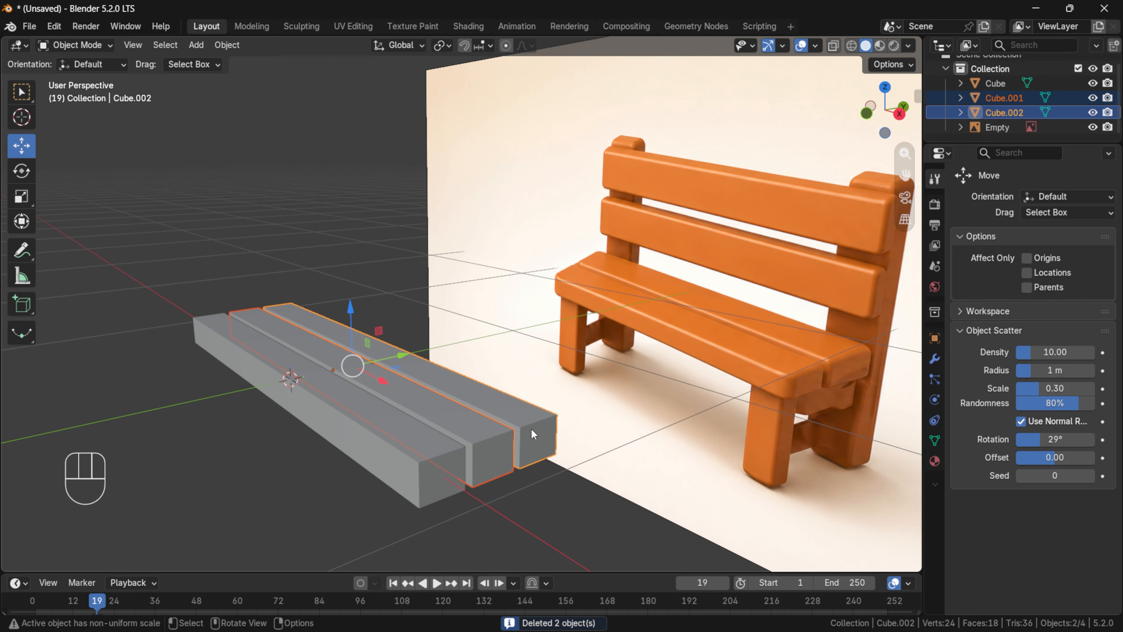
{"action": "key", "text": "shift+d"}
{"action": "key", "text": "z"}
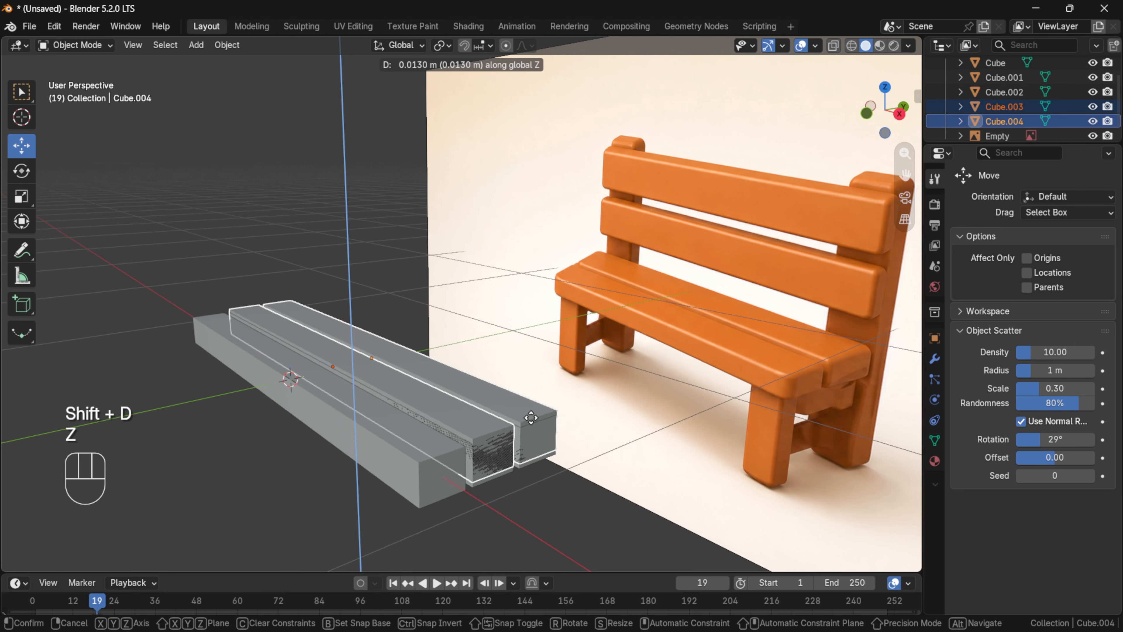
{"action": "left_click", "coordinate": [525, 347]}
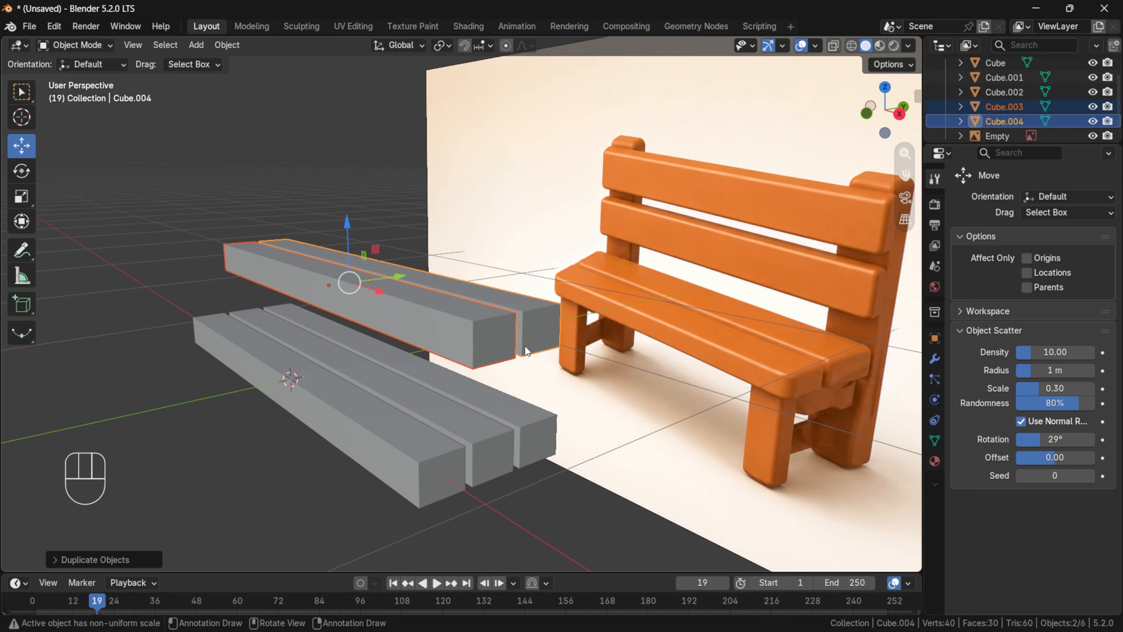
Step: Rotate the two raised slats 90° about the X axis so they stack as the backrest
{"action": "key", "text": "r"}
{"action": "key", "text": "KP_9"}
{"action": "key", "text": "KP_0"}
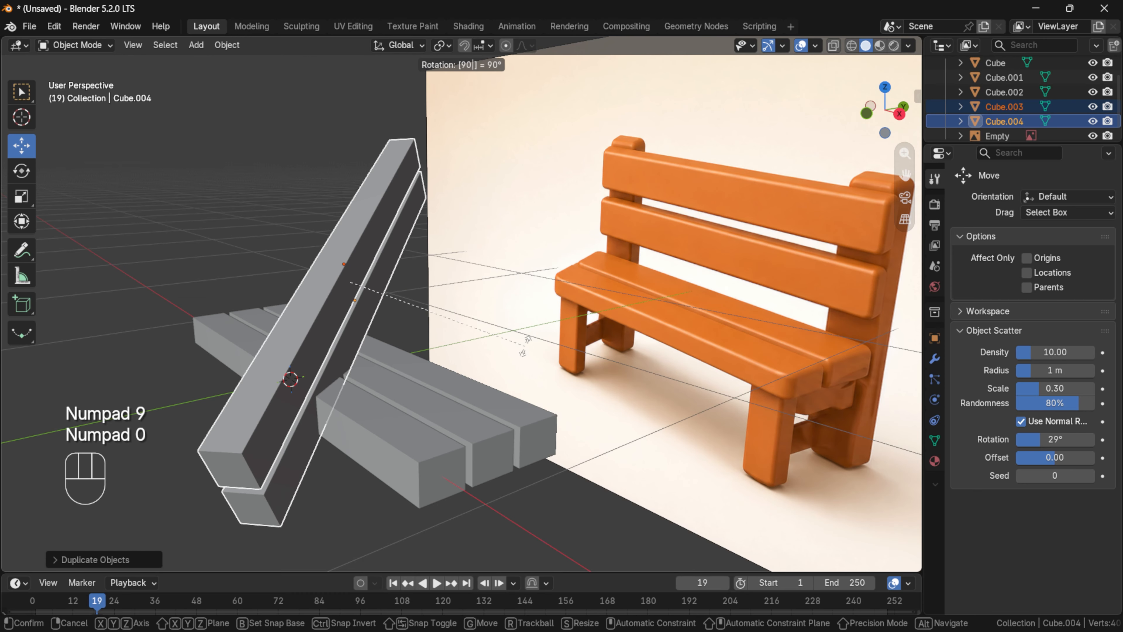
{"action": "key", "text": "x"}
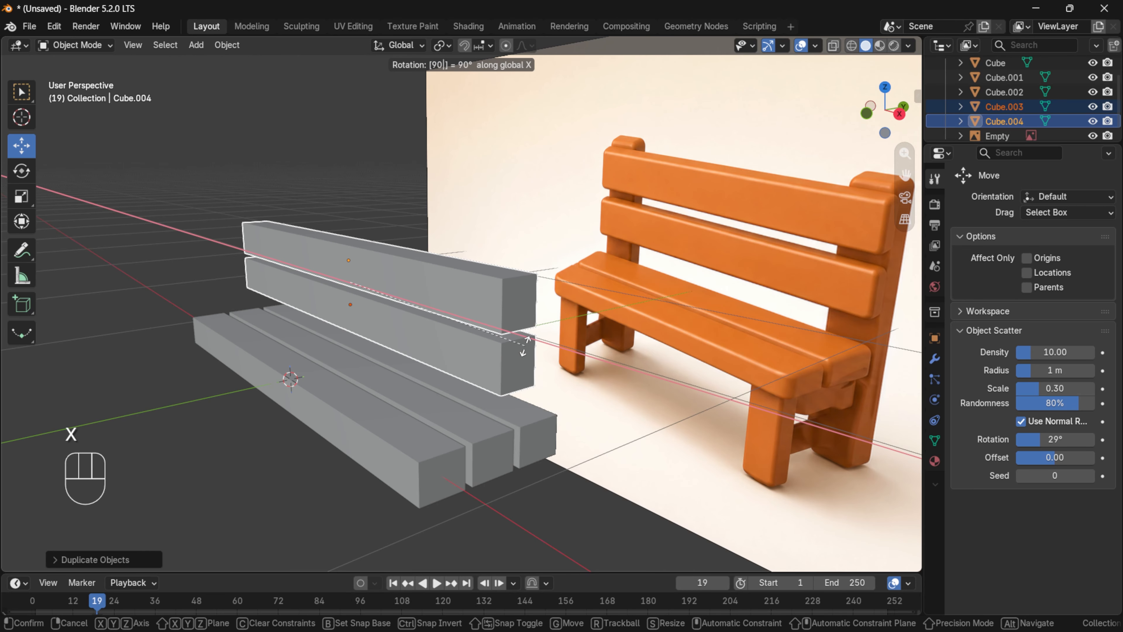
{"action": "key", "text": "KP_Enter"}
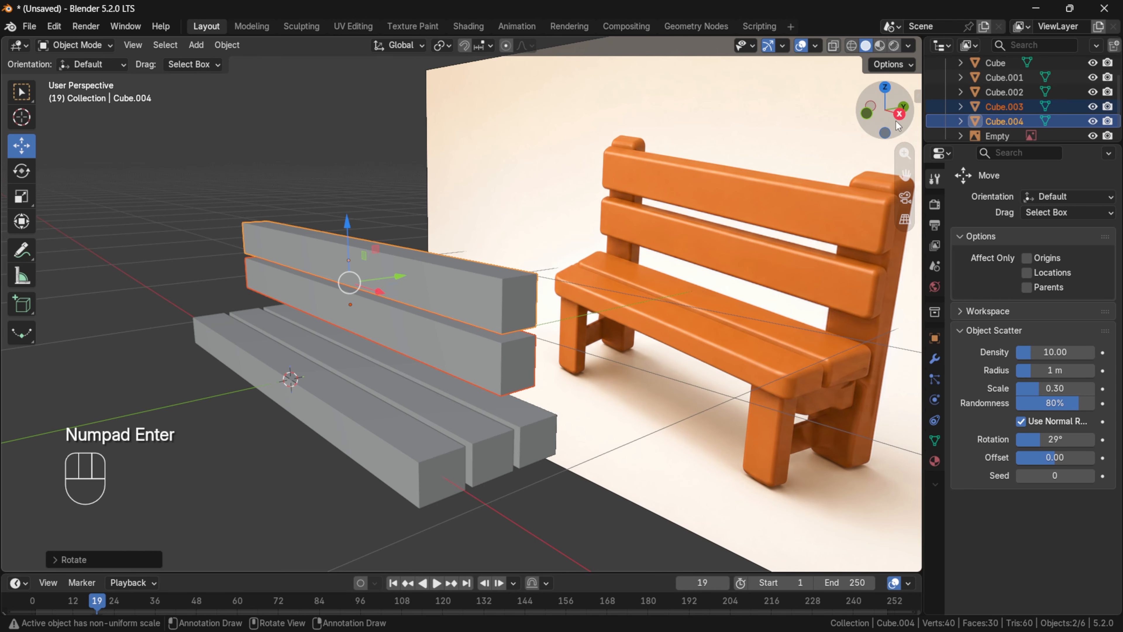
Step: Move the two backrest slats along Y until they are flush with the rear edge of the rear seat slat
{"action": "mouse_move", "coordinate": [895, 122]}
{"action": "left_mouse_down"}
{"action": "mouse_move", "coordinate": [900, 132]}
{"action": "mouse_move", "coordinate": [876, 124]}
{"action": "left_mouse_up"}
{"action": "left_click_drag", "start_coordinate": [372, 285], "coordinate": [396, 283]}
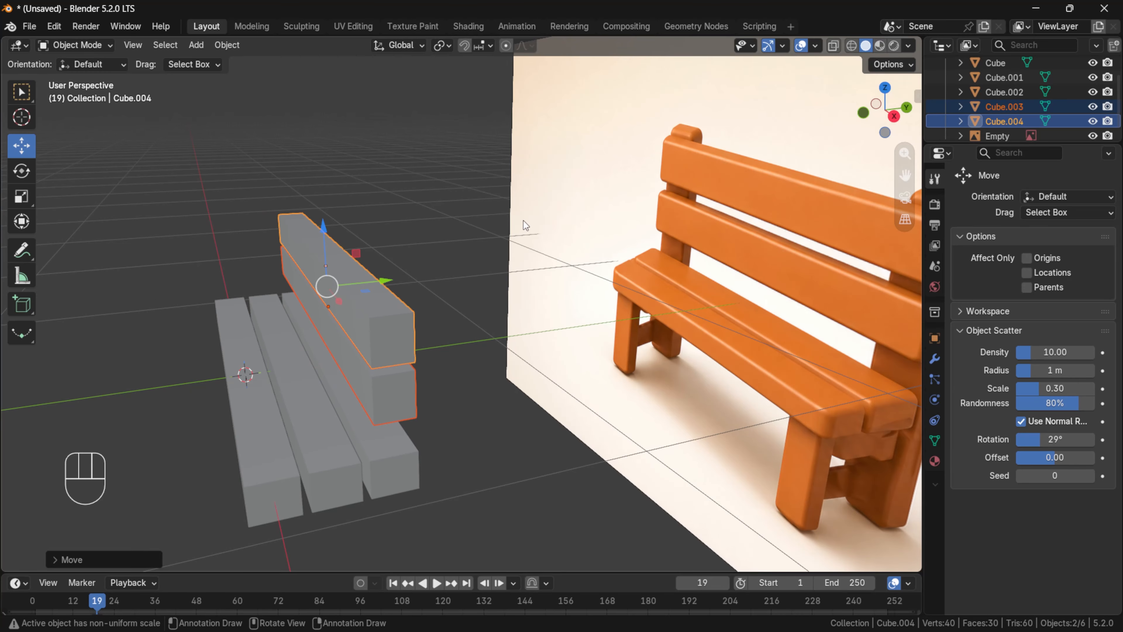
{"action": "left_click", "coordinate": [884, 88]}
{"action": "left_click_drag", "start_coordinate": [535, 392], "coordinate": [534, 407]}
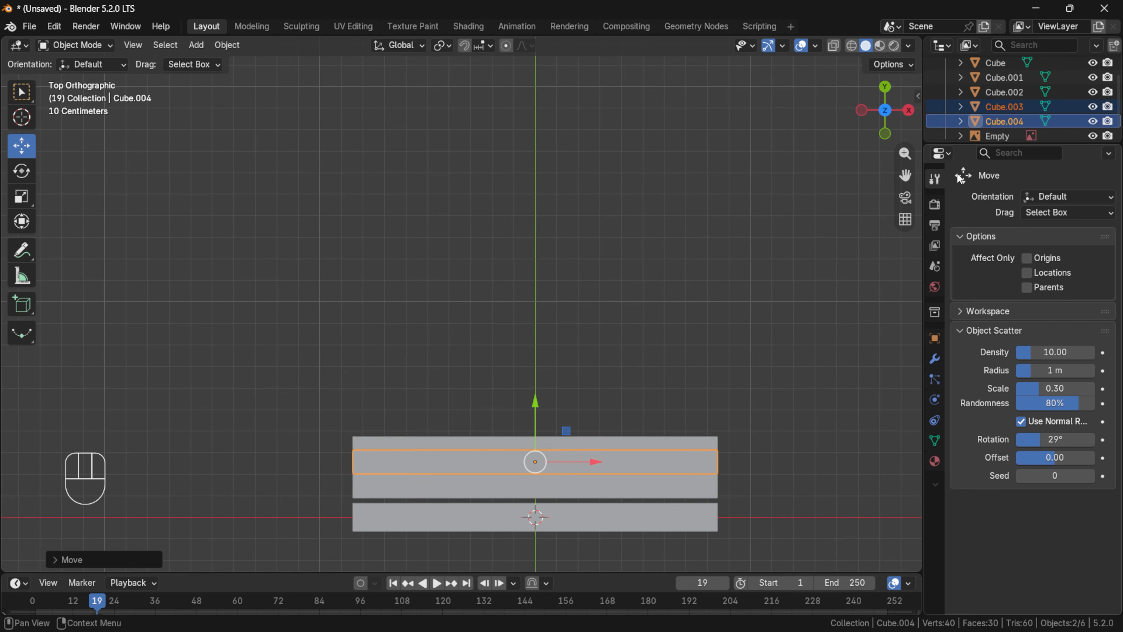
{"action": "left_click_drag", "start_coordinate": [905, 175], "coordinate": [882, 90]}
{"action": "scroll", "coordinate": [675, 241], "scroll_direction": "up", "scroll_amount": 2}
{"action": "left_click_drag", "start_coordinate": [905, 175], "coordinate": [806, 57]}
{"action": "scroll", "coordinate": [501, 253], "scroll_direction": "up", "scroll_amount": 3}
{"action": "scroll", "coordinate": [499, 253], "scroll_direction": "down", "scroll_amount": 1}
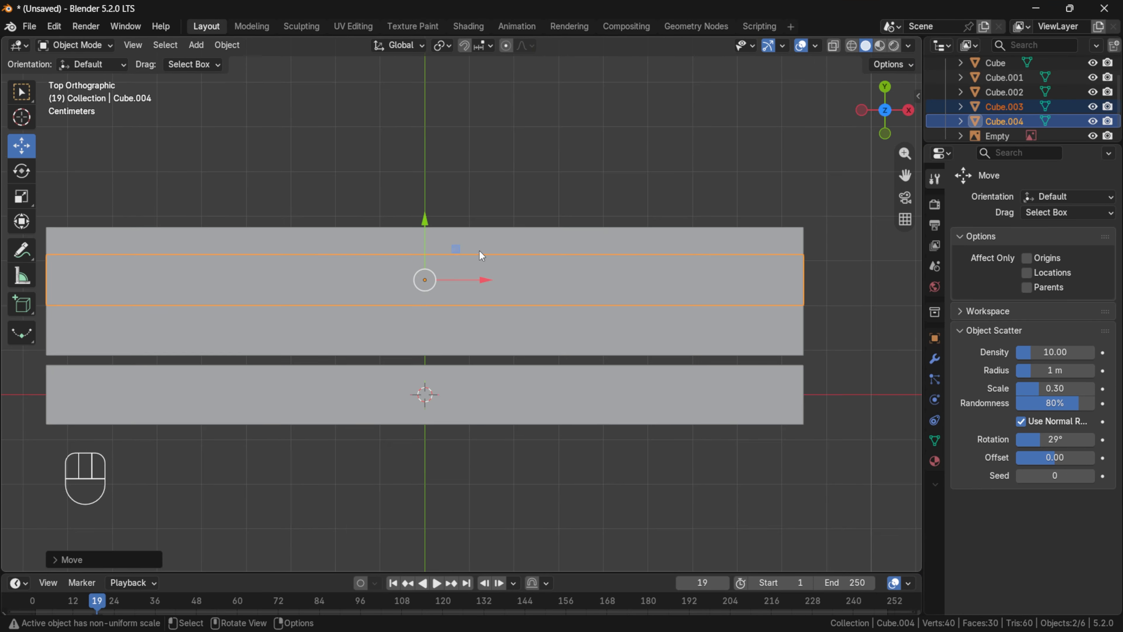
{"action": "left_click_drag", "start_coordinate": [425, 218], "coordinate": [428, 139]}
Step: Mark the upper ends of the reference bench's two back posts with annotation strokes, undo them, and return to the Move tool
{"action": "scroll", "coordinate": [486, 141], "scroll_direction": "down", "scroll_amount": 3}
{"action": "mouse_move", "coordinate": [872, 120]}
{"action": "left_mouse_down"}
{"action": "mouse_move", "coordinate": [796, 64]}
{"action": "mouse_move", "coordinate": [862, 32]}
{"action": "mouse_move", "coordinate": [915, 67]}
{"action": "mouse_move", "coordinate": [1021, 78]}
{"action": "mouse_move", "coordinate": [1048, 31]}
{"action": "mouse_move", "coordinate": [937, 67]}
{"action": "left_mouse_up"}
{"action": "left_click", "coordinate": [21, 250]}
{"action": "left_click_drag", "start_coordinate": [416, 133], "coordinate": [461, 108]}
{"action": "left_click_drag", "start_coordinate": [630, 159], "coordinate": [676, 153]}
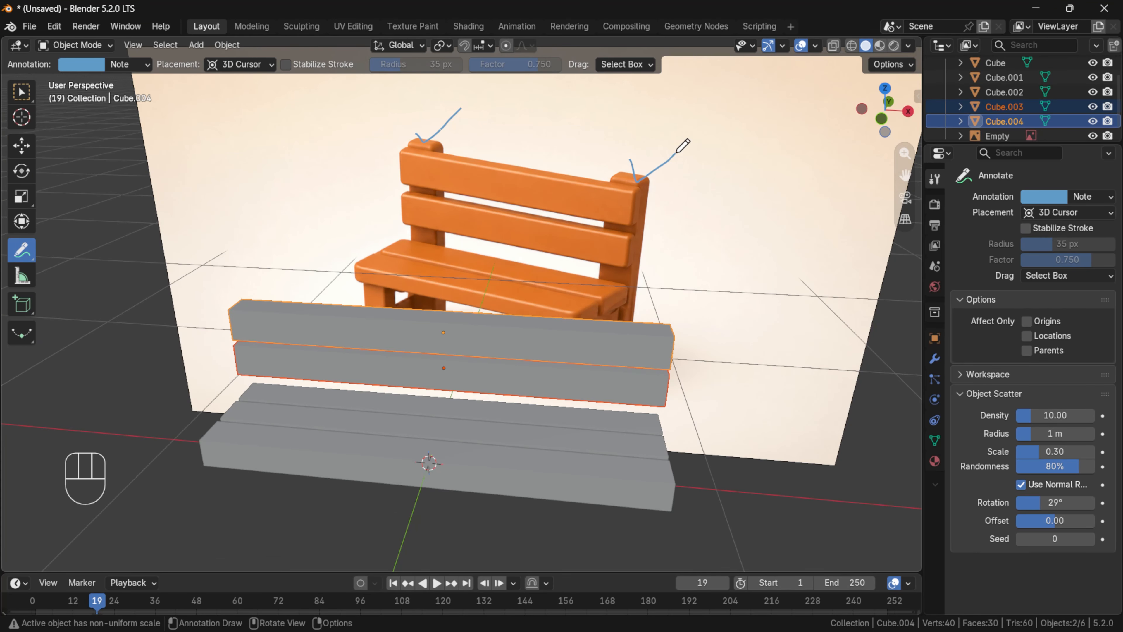
{"action": "key", "text": "ctrl+z"}
{"action": "left_click", "coordinate": [21, 145]}
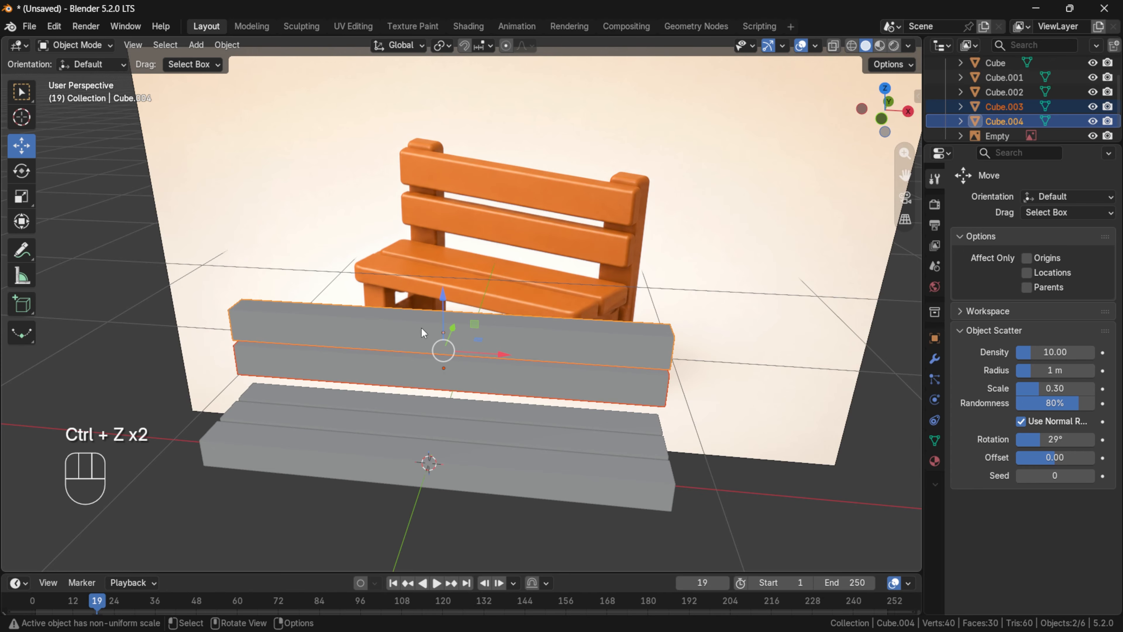
Step: In front view, duplicate the two backrest slats and rotate the copies 90° to form vertical posts
{"action": "left_click", "coordinate": [883, 119]}
{"action": "key", "text": "shift+d"}
{"action": "key", "text": "r"}
{"action": "key", "text": "KP_9"}
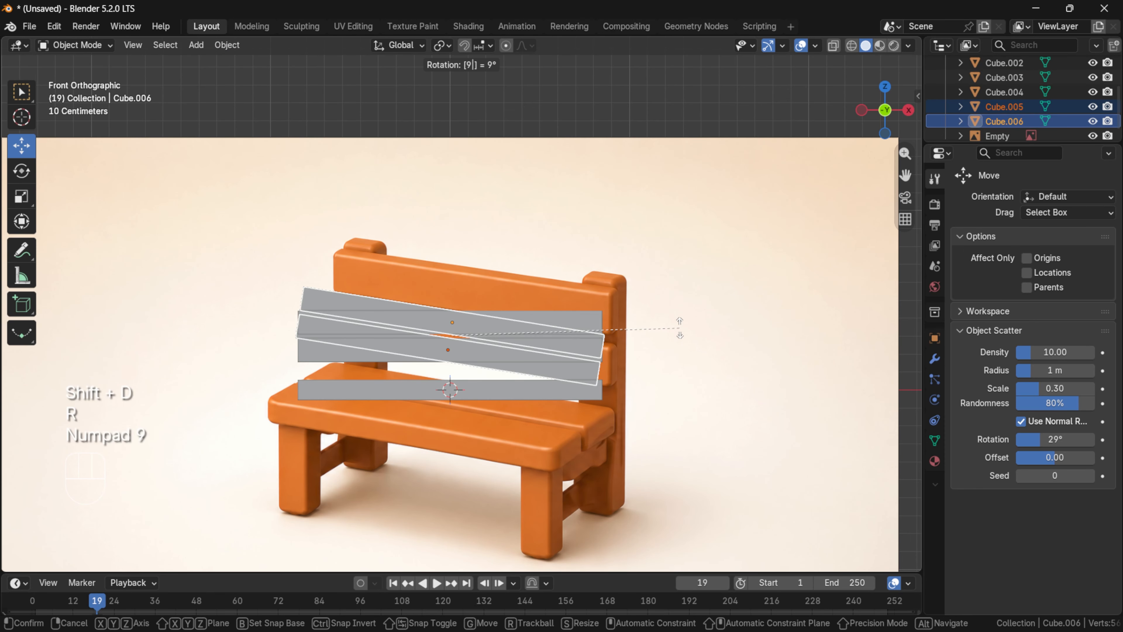
{"action": "key", "text": "KP_0"}
{"action": "key", "text": "KP_Enter"}
Step: Move one vertical post along X to each end of the slats
{"action": "scroll", "coordinate": [678, 328], "scroll_direction": "up", "scroll_amount": 1}
{"action": "left_click", "coordinate": [434, 239]}
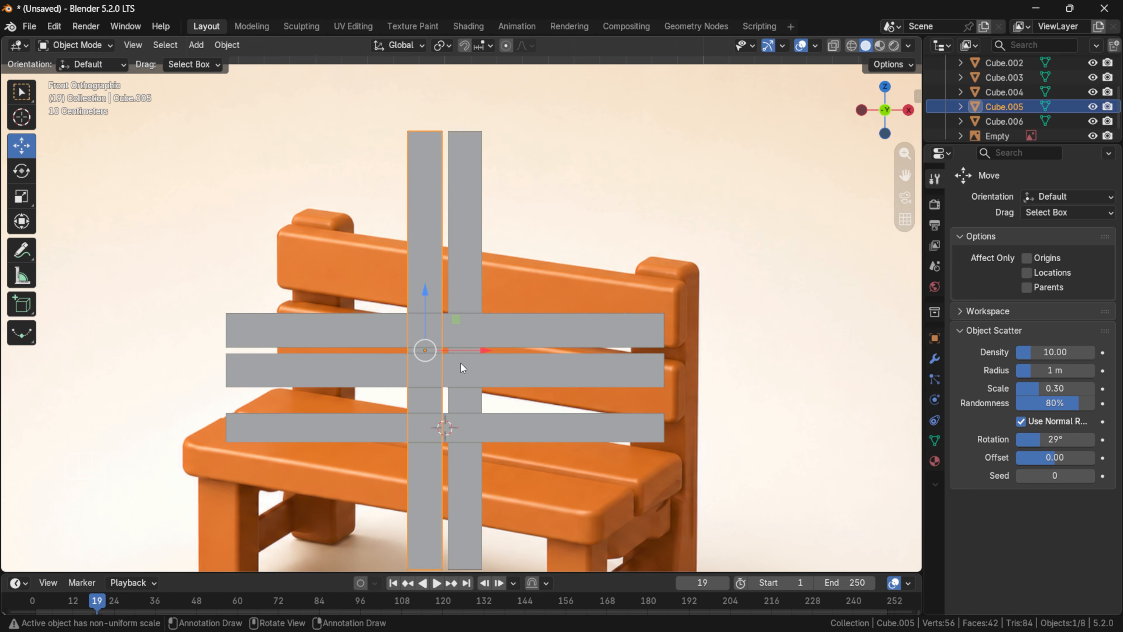
{"action": "left_click_drag", "start_coordinate": [469, 341], "coordinate": [178, 326]}
{"action": "left_click", "coordinate": [476, 268]}
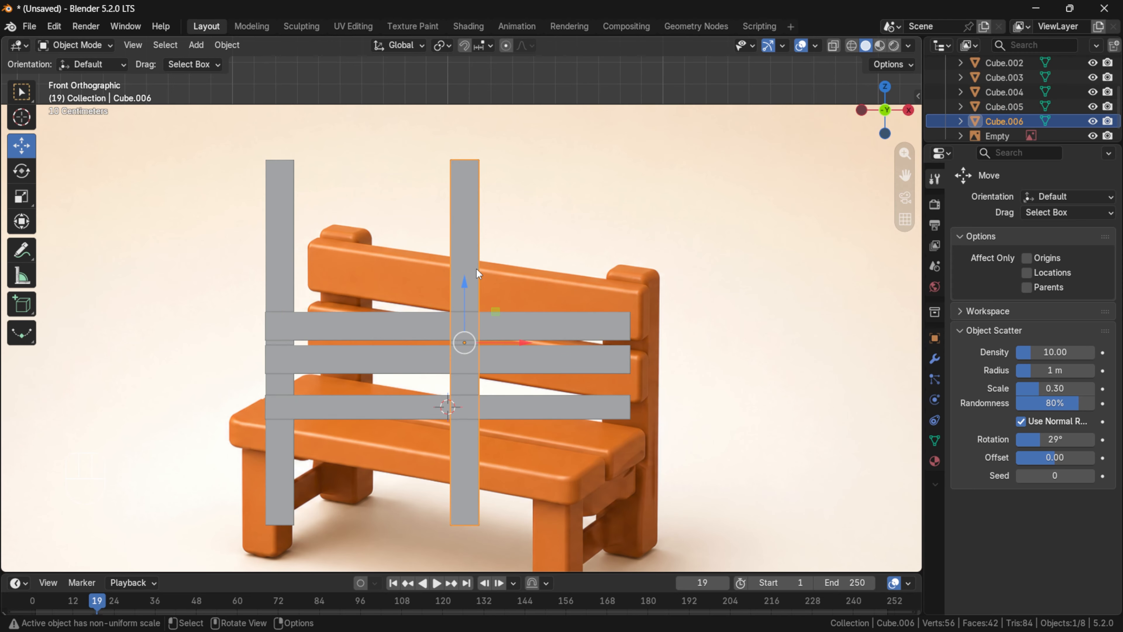
{"action": "left_click_drag", "start_coordinate": [530, 342], "coordinate": [657, 365]}
{"action": "scroll", "coordinate": [657, 365], "scroll_direction": "down", "scroll_amount": 2}
{"action": "scroll", "coordinate": [837, 189], "scroll_direction": "up", "scroll_amount": 2}
{"action": "scroll", "coordinate": [837, 190], "scroll_direction": "down", "scroll_amount": 2}
Step: In side view, mark the post's upper end, lower end and height with annotation strokes
{"action": "left_click_drag", "start_coordinate": [906, 124], "coordinate": [818, 124]}
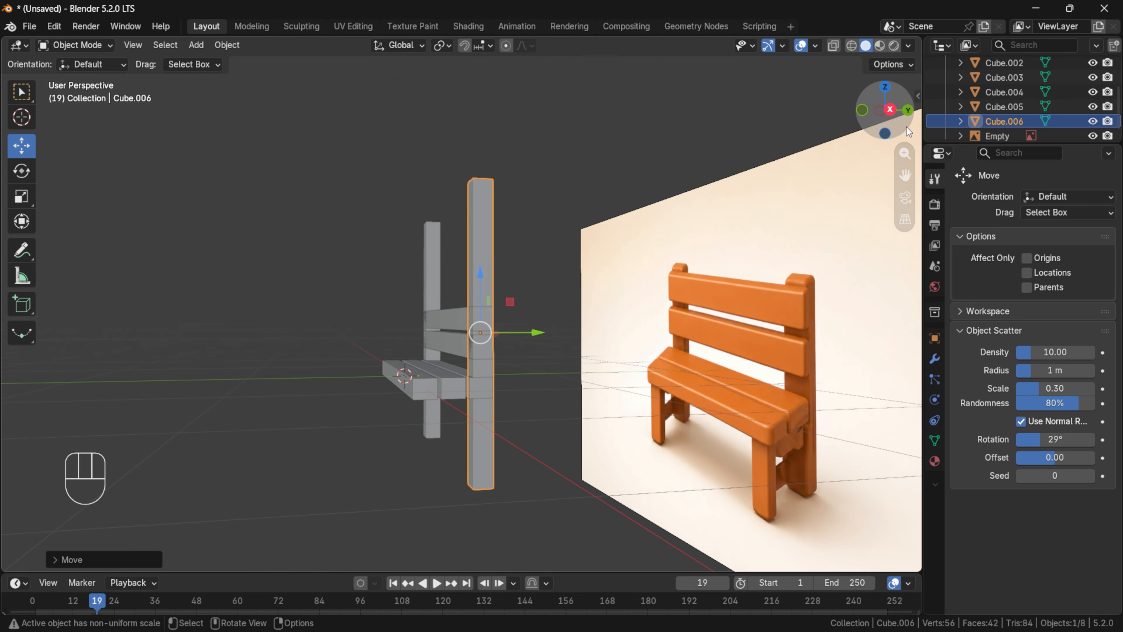
{"action": "left_click", "coordinate": [890, 110]}
{"action": "scroll", "coordinate": [466, 372], "scroll_direction": "up", "scroll_amount": 2}
{"action": "scroll", "coordinate": [469, 377], "scroll_direction": "down", "scroll_amount": 2}
{"action": "key", "text": "shift+space"}
{"action": "key", "text": "d"}
{"action": "left_click_drag", "start_coordinate": [422, 201], "coordinate": [570, 176]}
{"action": "left_click_drag", "start_coordinate": [522, 476], "coordinate": [631, 466]}
{"action": "mouse_move", "coordinate": [525, 228]}
{"action": "left_mouse_down"}
{"action": "mouse_move", "coordinate": [538, 431]}
{"action": "mouse_move", "coordinate": [550, 429]}
{"action": "left_mouse_up"}
{"action": "left_click_drag", "start_coordinate": [509, 246], "coordinate": [549, 224]}
{"action": "left_click_drag", "start_coordinate": [610, 274], "coordinate": [697, 233]}
Step: Undo all annotation strokes around the post
{"action": "key", "text": "ctrl+z"}
{"action": "key", "text": "ctrl+z"}
{"action": "key", "text": "ctrl+z"}
{"action": "key", "text": "ctrl+z"}
{"action": "key", "text": "ctrl+z"}
{"action": "key", "text": "ctrl+z"}
{"action": "key", "text": "ctrl+z"}
{"action": "key", "text": "ctrl+z"}
{"action": "key", "text": "ctrl+z"}
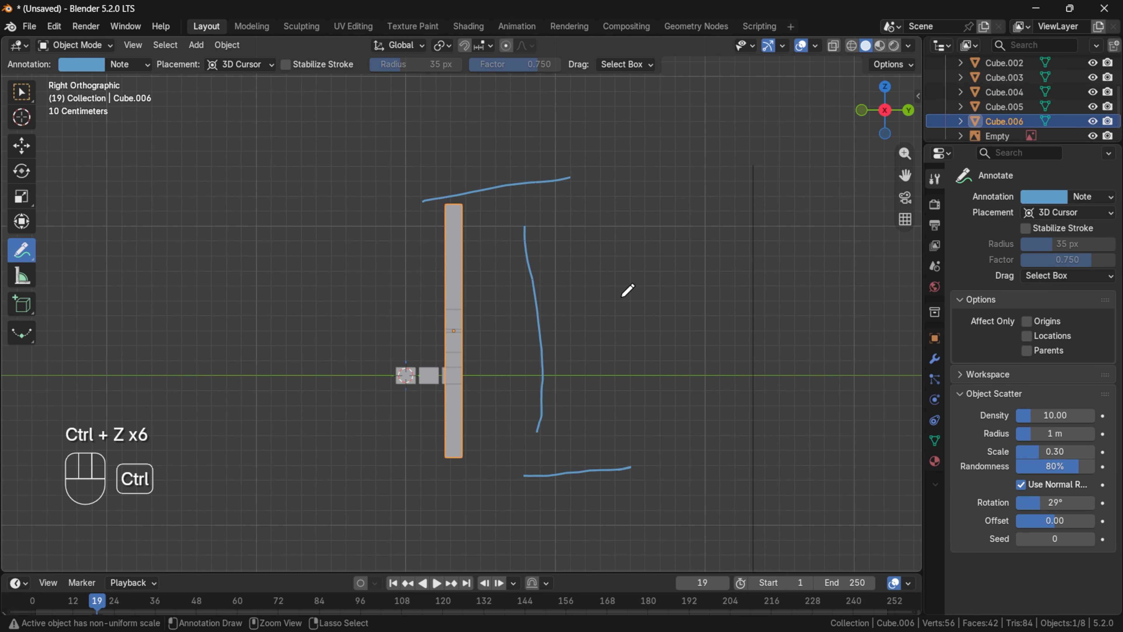
Step: Return to the Move tool and add the other vertical post to the selection
{"action": "mouse_move", "coordinate": [884, 111]}
{"action": "left_mouse_down"}
{"action": "mouse_move", "coordinate": [866, 108]}
{"action": "mouse_move", "coordinate": [915, 111]}
{"action": "left_mouse_up"}
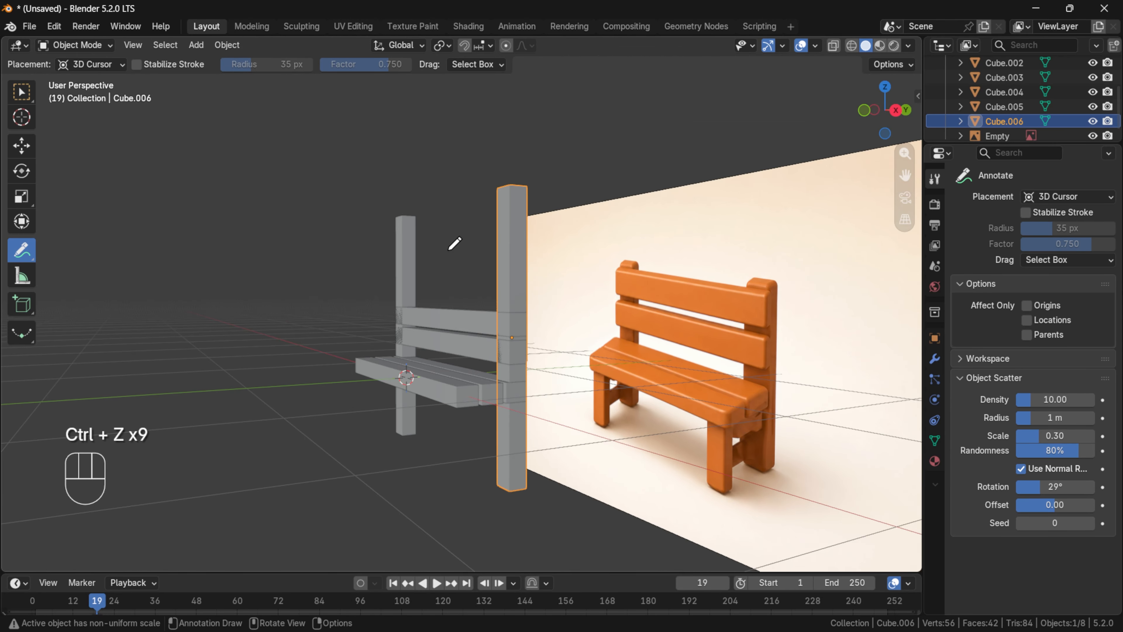
{"action": "left_click", "coordinate": [22, 146]}
{"action": "left_click", "coordinate": [406, 257], "text": "shift"}
Step: Try scaling both posts along Z about their centres, first shorter and then taller, undoing each attempt
{"action": "key", "text": "s"}
{"action": "key", "text": "z"}
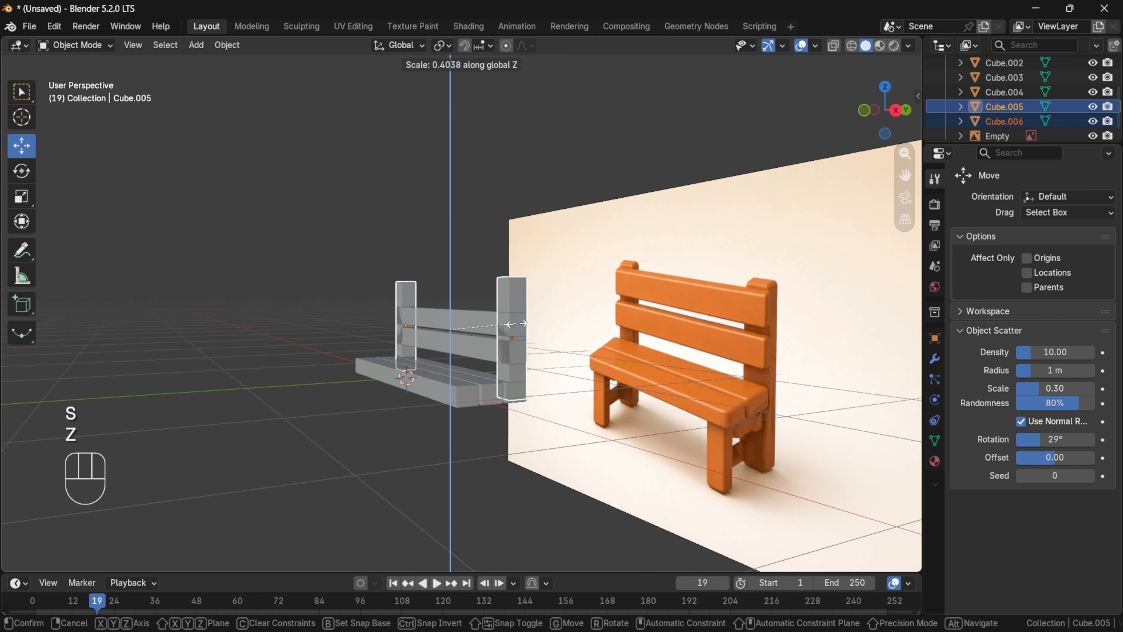
{"action": "left_click", "coordinate": [520, 326]}
{"action": "key", "text": "ctrl+z"}
{"action": "key", "text": "s"}
{"action": "key", "text": "z"}
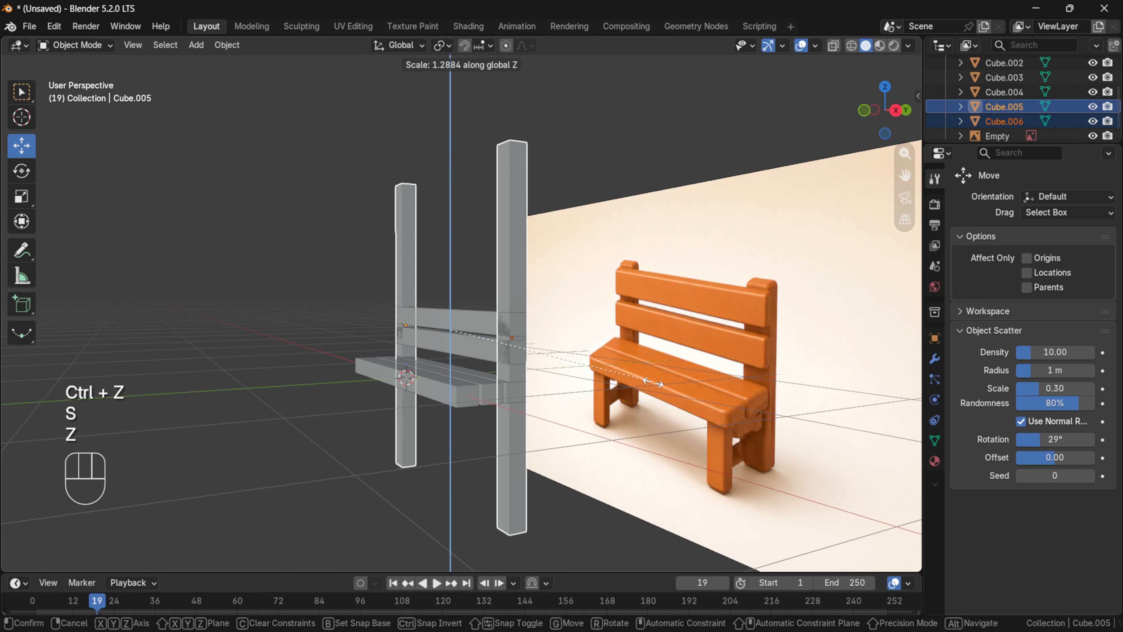
{"action": "left_click", "coordinate": [653, 382]}
{"action": "left_click", "coordinate": [895, 110]}
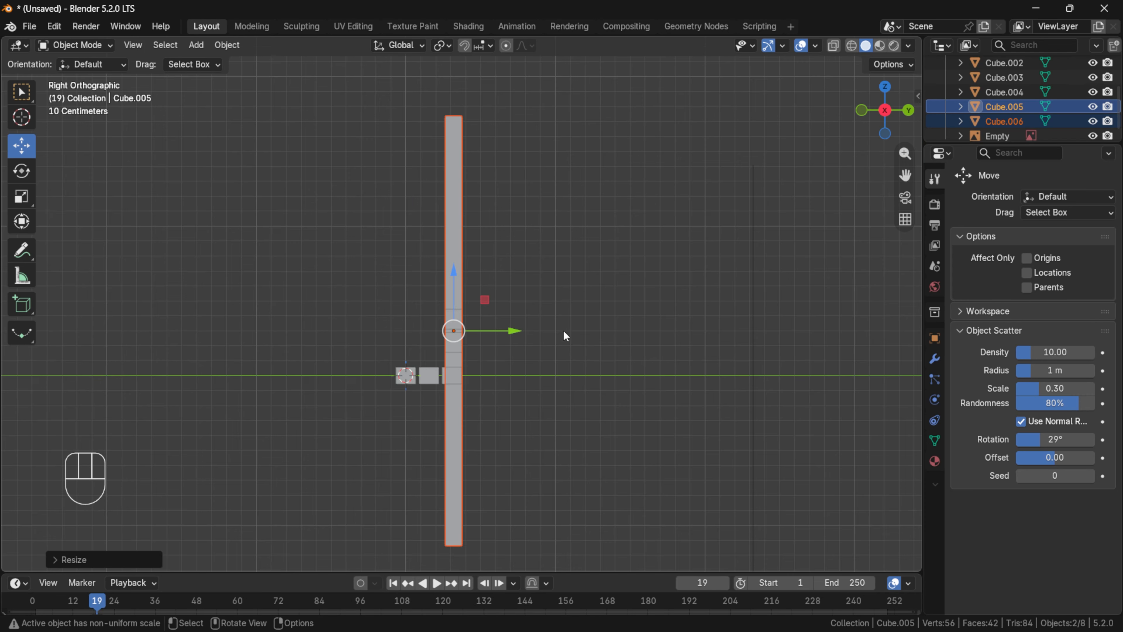
{"action": "key", "text": "ctrl+z"}
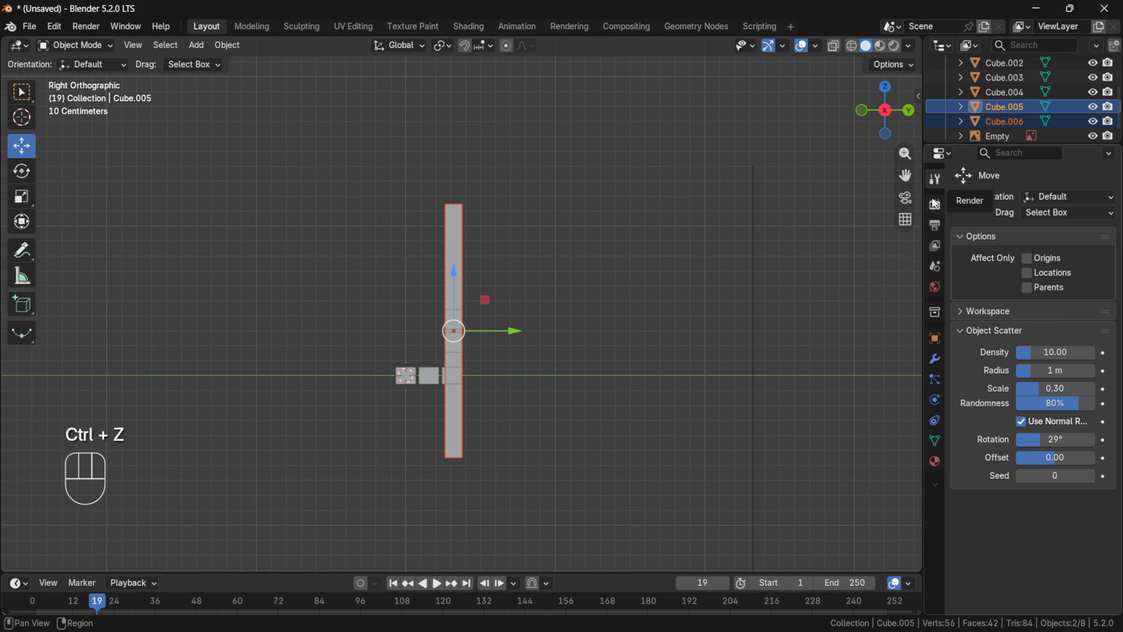
Step: Move only the origins of both posts down to their lower ends, and turn off the Origins option
{"action": "left_click_drag", "start_coordinate": [455, 297], "coordinate": [459, 337]}
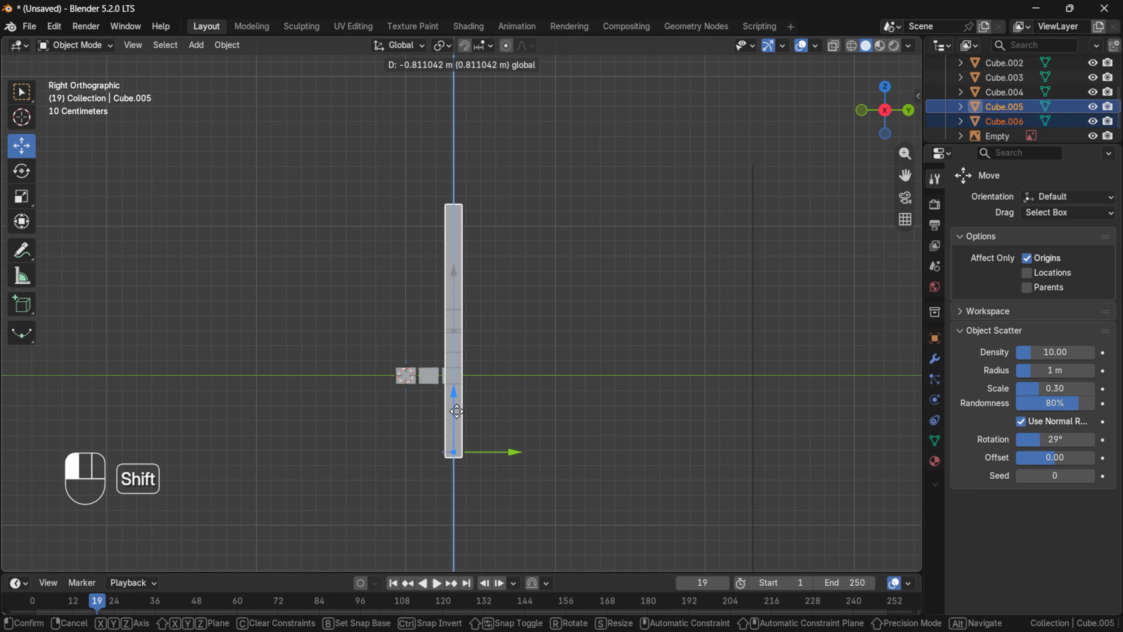
{"action": "left_click_drag", "start_coordinate": [457, 459], "coordinate": [495, 323], "text": "shift"}
{"action": "left_click", "coordinate": [1026, 258]}
{"action": "scroll", "coordinate": [419, 412], "scroll_direction": "up", "scroll_amount": 3}
{"action": "left_click_drag", "start_coordinate": [495, 365], "coordinate": [496, 367]}
{"action": "scroll", "coordinate": [690, 490], "scroll_direction": "down", "scroll_amount": 1}
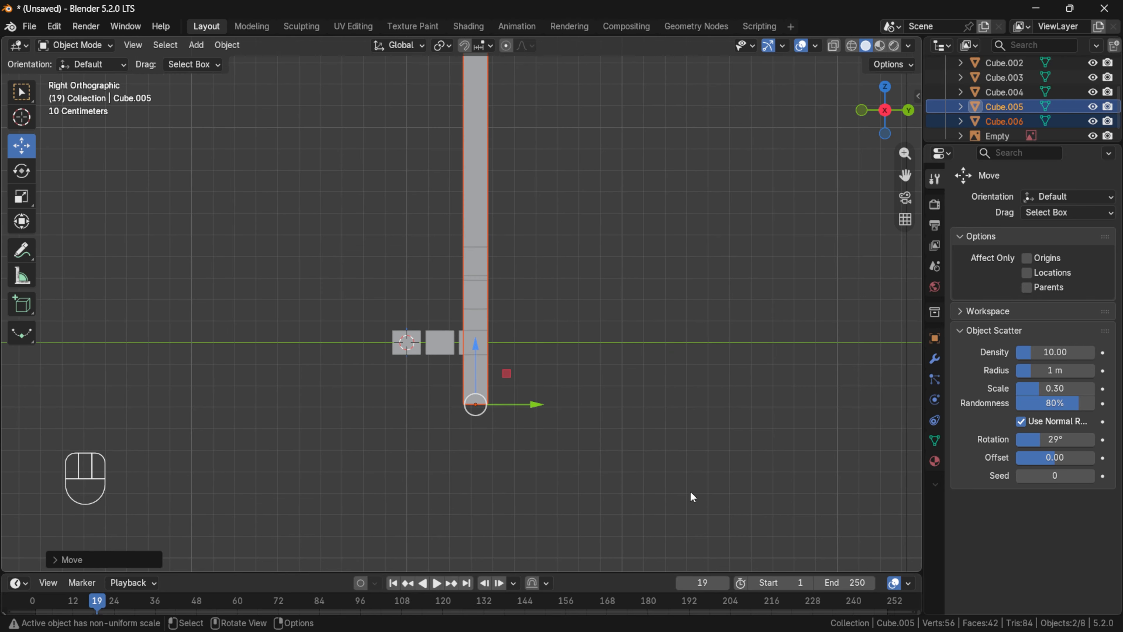
Step: Scale both posts to about 0.43 along Z, lower them slightly, and adjust their height to the upper backrest slat's top edge
{"action": "key", "text": "s"}
{"action": "key", "text": "z"}
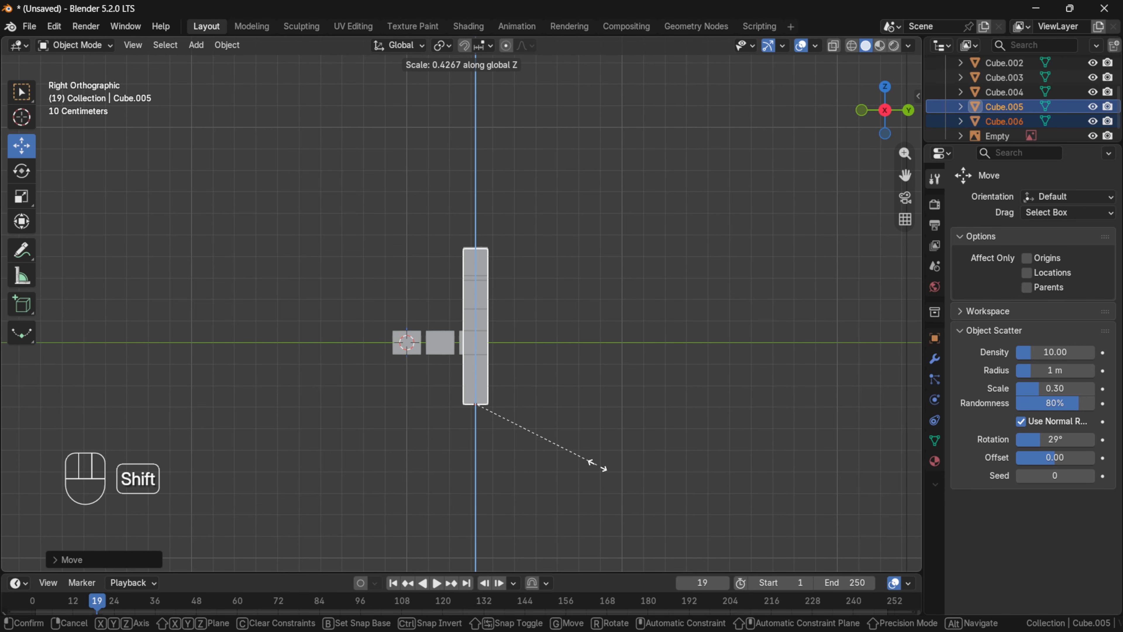
{"action": "left_click", "coordinate": [597, 464]}
{"action": "key", "text": "s"}
{"action": "key", "text": "z"}
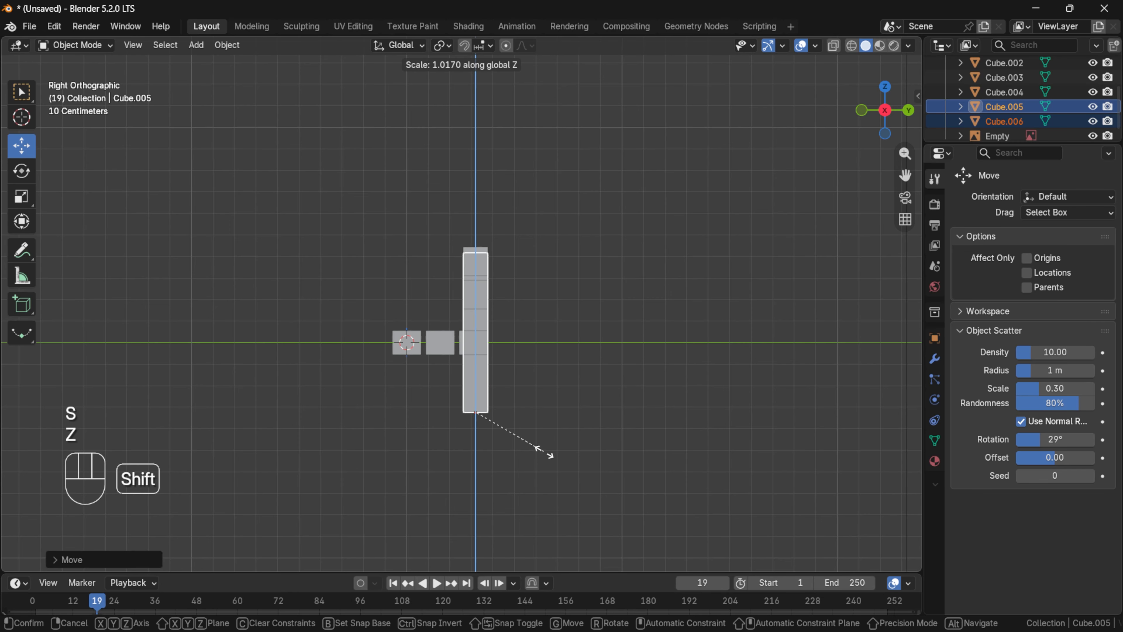
{"action": "left_click", "coordinate": [559, 479]}
Step: Move both posts along Y so they stand directly behind the backrest slats
{"action": "middle_click_drag", "start_coordinate": [559, 480], "coordinate": [645, 369]}
{"action": "left_click_drag", "start_coordinate": [534, 443], "coordinate": [568, 443]}
{"action": "left_click_drag", "start_coordinate": [867, 112], "coordinate": [727, 84]}
{"action": "key", "text": "ctrl+z"}
Step: In side view, duplicate both posts and move the copies along Y to the front seat slat
{"action": "left_click", "coordinate": [884, 114]}
{"action": "key", "text": "shift+d"}
{"action": "key", "text": "x"}
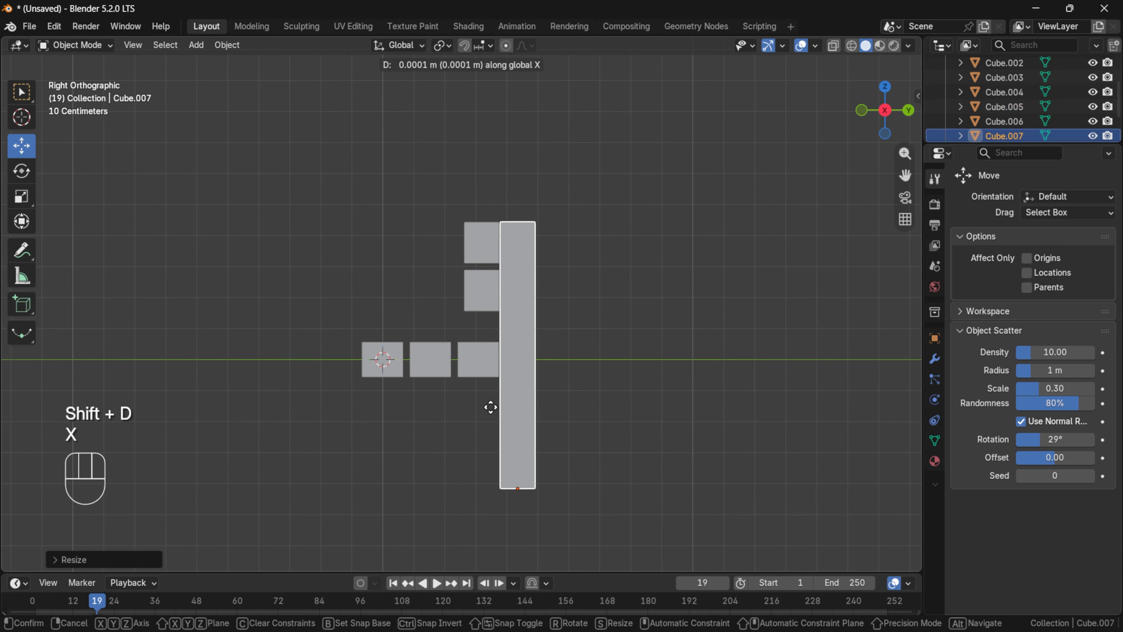
{"action": "key", "text": "y"}
{"action": "left_click", "coordinate": [429, 403]}
Step: Shorten the two front copies along Z into legs ending at the underside of the seat
{"action": "key", "text": "s"}
{"action": "key", "text": "z"}
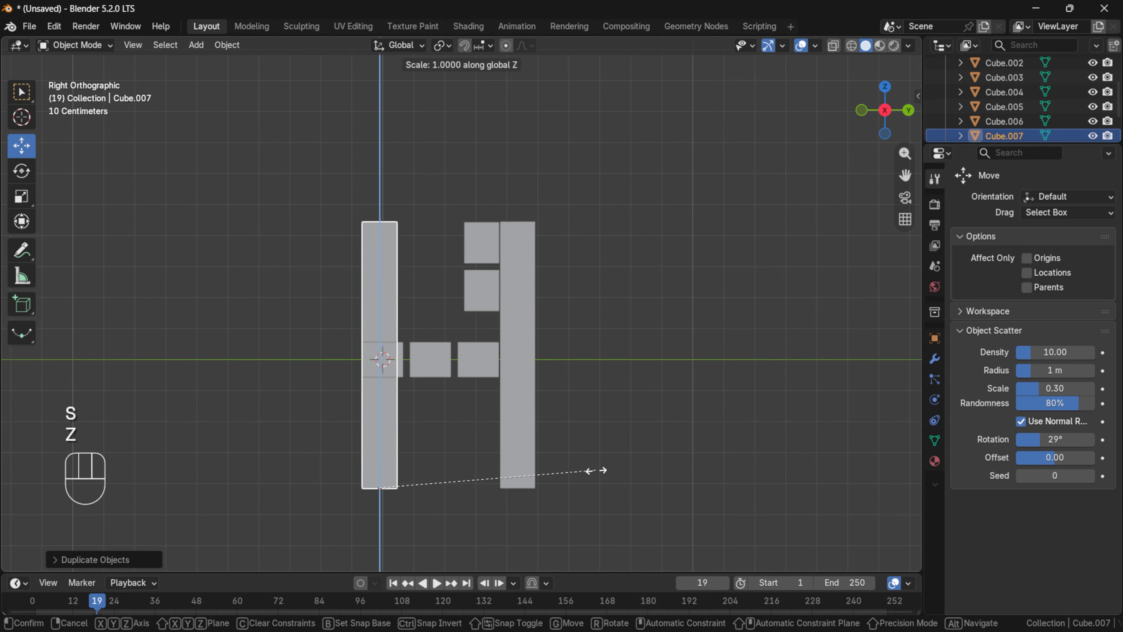
{"action": "left_click", "coordinate": [466, 450]}
{"action": "left_click_drag", "start_coordinate": [877, 116], "coordinate": [951, 126]}
Step: Make a short annotation stroke while inspecting the bench from below, and undo it
{"action": "left_click", "coordinate": [21, 251]}
{"action": "key", "text": "ctrl+z"}
{"action": "left_click_drag", "start_coordinate": [888, 114], "coordinate": [851, 99]}
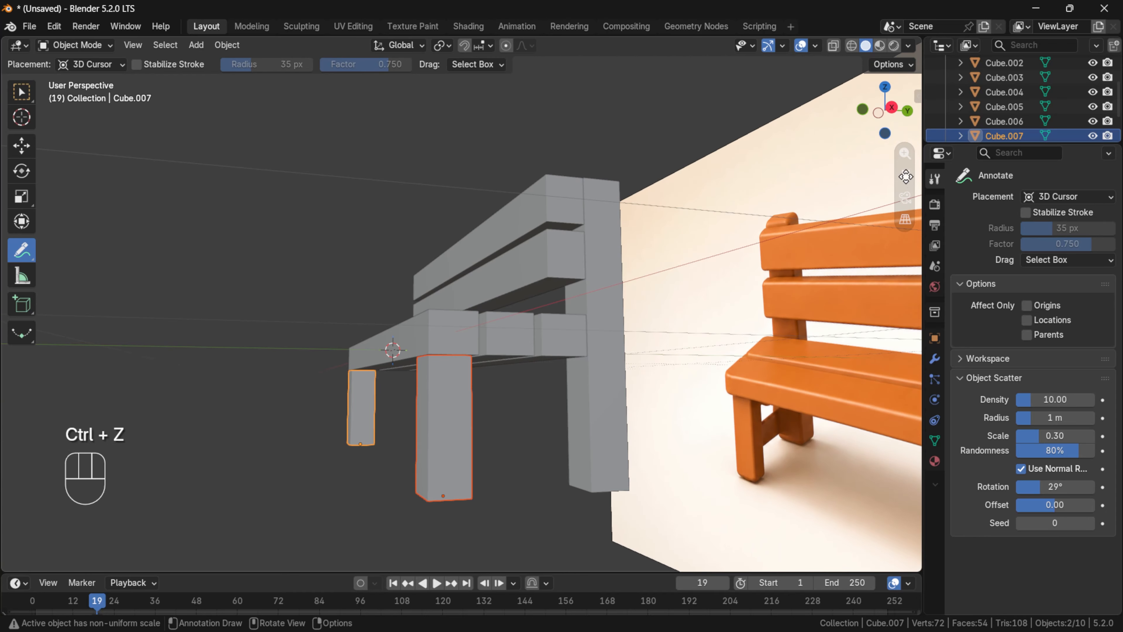
{"action": "left_click_drag", "start_coordinate": [906, 176], "coordinate": [622, 108]}
{"action": "left_click_drag", "start_coordinate": [733, 412], "coordinate": [731, 400]}
{"action": "key", "text": "ctrl+z"}
{"action": "scroll", "coordinate": [832, 168], "scroll_direction": "down", "scroll_amount": 4}
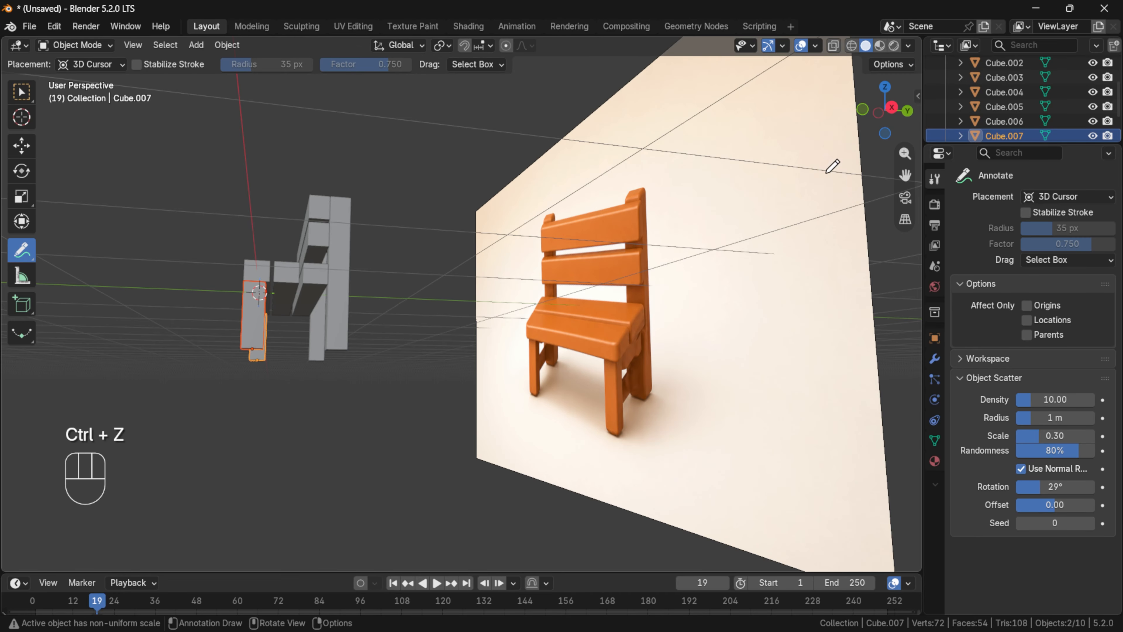
Step: Duplicate both front legs and rotate the copies 90° about the X axis
{"action": "left_click_drag", "start_coordinate": [880, 111], "coordinate": [891, 111]}
{"action": "left_click", "coordinate": [889, 112]}
{"action": "left_click", "coordinate": [21, 145]}
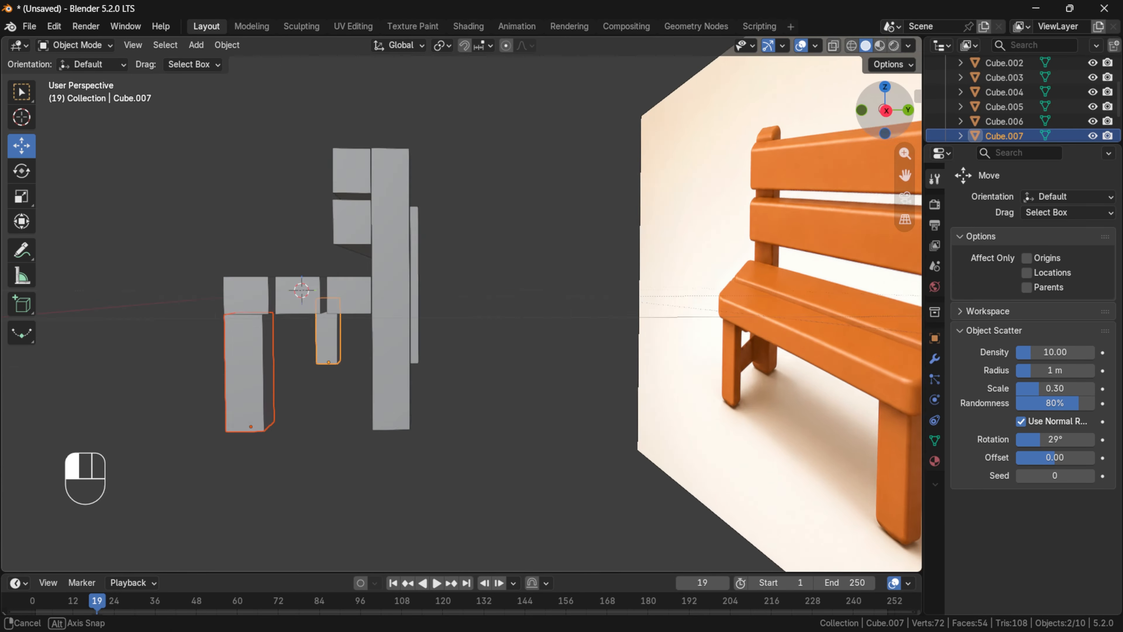
{"action": "key", "text": "shift+d"}
{"action": "key", "text": "r"}
{"action": "key", "text": "KP_9"}
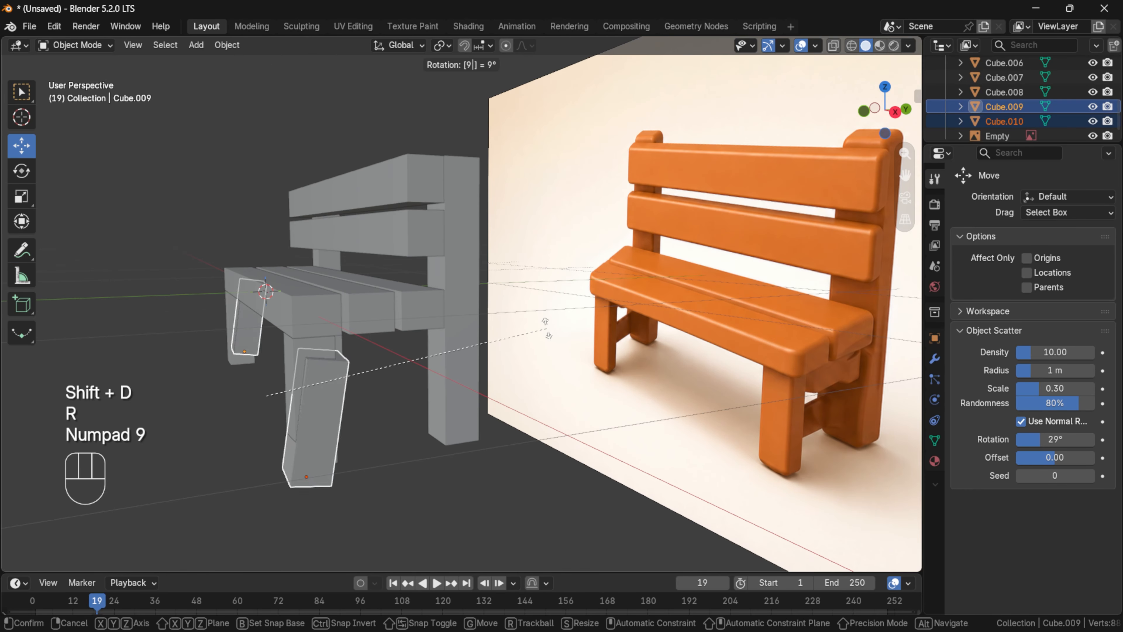
{"action": "key", "text": "KP_0"}
{"action": "key", "text": "x"}
{"action": "key", "text": "KP_Enter"}
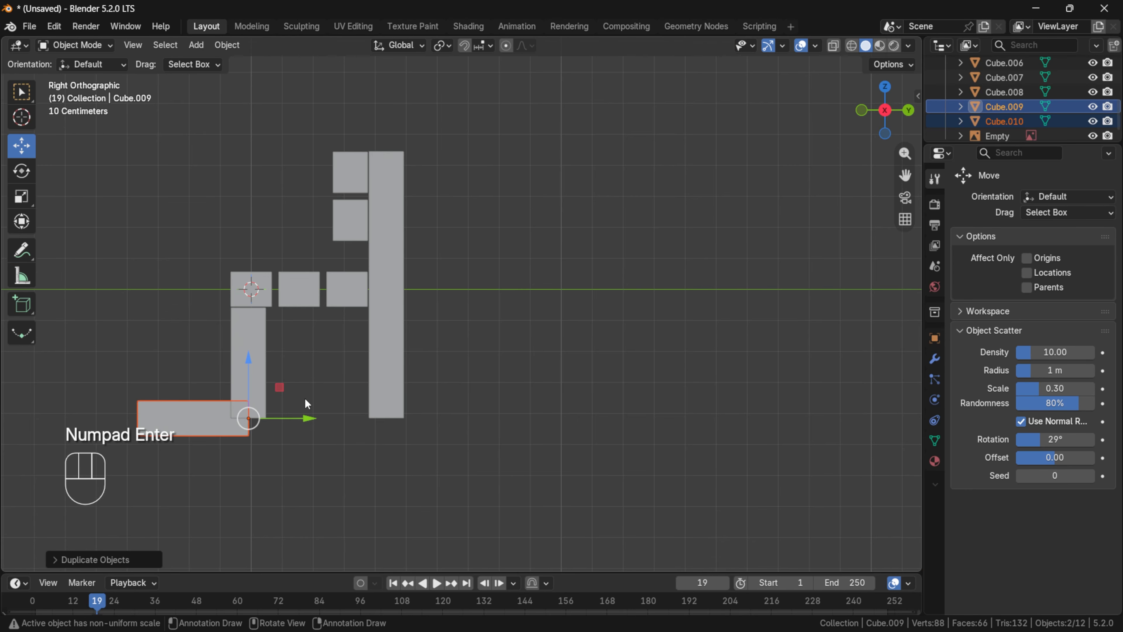
Step: Move the rotated copies in the YZ plane to sit directly under the seat slats, with their back ends against the rear posts
{"action": "left_click_drag", "start_coordinate": [279, 387], "coordinate": [398, 295]}
{"action": "scroll", "coordinate": [398, 294], "scroll_direction": "up", "scroll_amount": 3}
{"action": "left_click_drag", "start_coordinate": [905, 176], "coordinate": [1085, 131]}
{"action": "scroll", "coordinate": [522, 261], "scroll_direction": "up", "scroll_amount": 3}
{"action": "left_click_drag", "start_coordinate": [521, 261], "coordinate": [590, 211], "text": "shift"}
{"action": "scroll", "coordinate": [553, 261], "scroll_direction": "down", "scroll_amount": 2}
{"action": "middle_click_drag", "start_coordinate": [528, 296], "coordinate": [697, 230]}
{"action": "key", "text": "KP_3"}
{"action": "scroll", "coordinate": [532, 297], "scroll_direction": "up", "scroll_amount": 1}
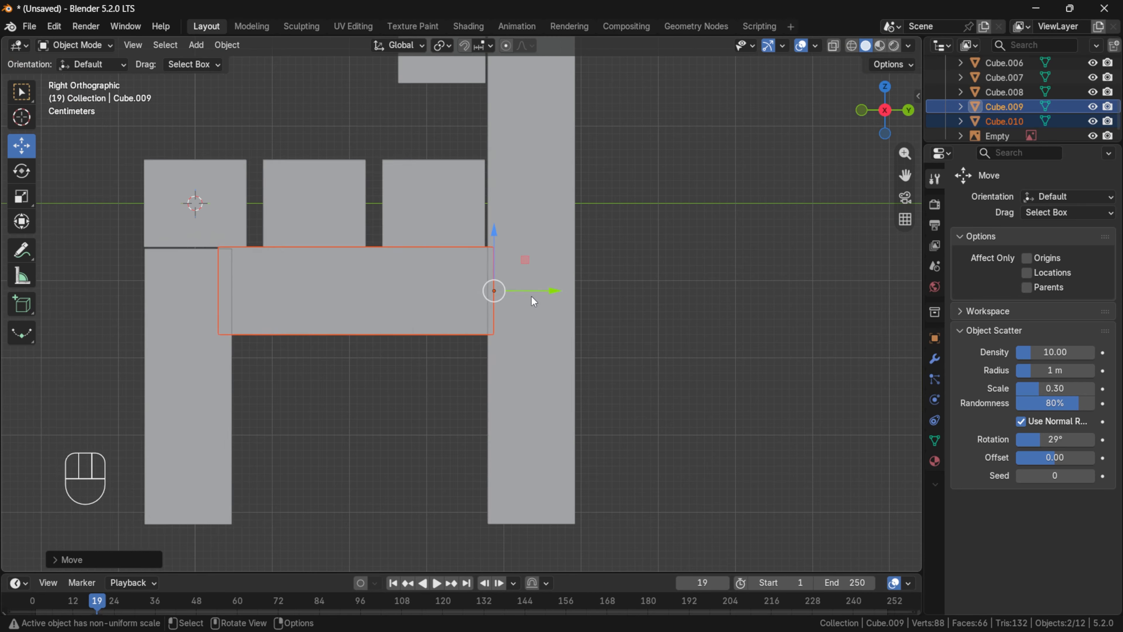
{"action": "left_click_drag", "start_coordinate": [532, 296], "coordinate": [500, 299], "text": "shift"}
Step: Shorten both side rails along Y to fit between the front legs and rear posts, and nudge them into line
{"action": "key", "text": "s"}
{"action": "key", "text": "x"}
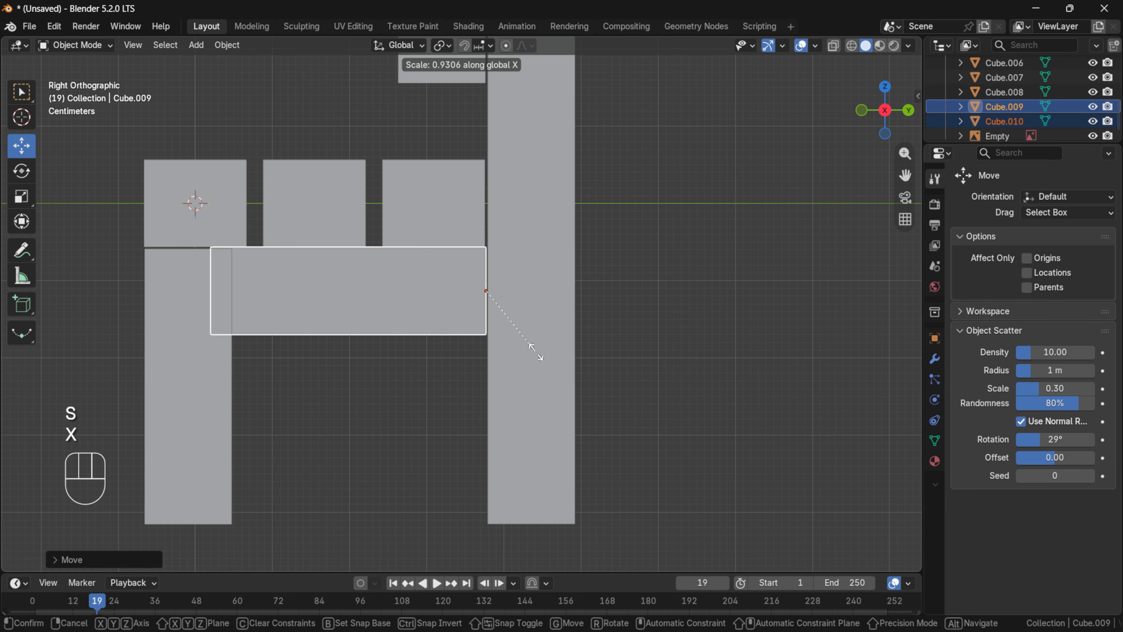
{"action": "key", "text": "y"}
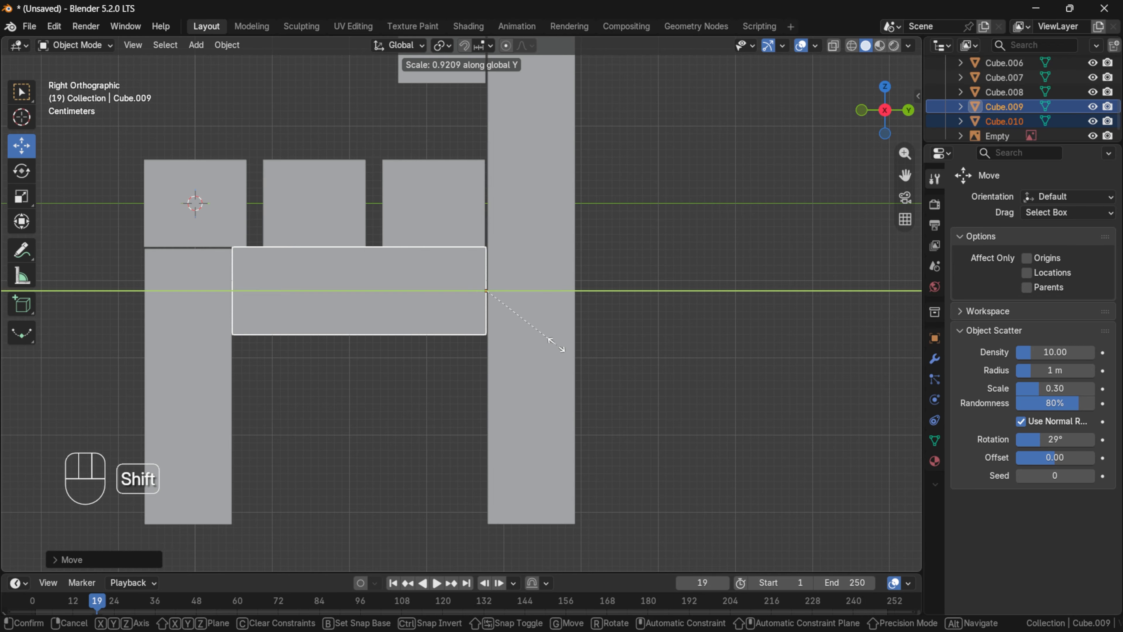
{"action": "left_click", "coordinate": [556, 345]}
{"action": "left_click", "coordinate": [699, 258]}
{"action": "scroll", "coordinate": [465, 308], "scroll_direction": "up", "scroll_amount": 1}
{"action": "key", "text": "ctrl+z"}
{"action": "left_click_drag", "start_coordinate": [524, 286], "coordinate": [531, 284], "text": "shift"}
Step: Duplicate both side rails and move the copies down along Z as lower braces between the front legs and posts
{"action": "scroll", "coordinate": [725, 205], "scroll_direction": "down", "scroll_amount": 2}
{"action": "left_click", "coordinate": [371, 301]}
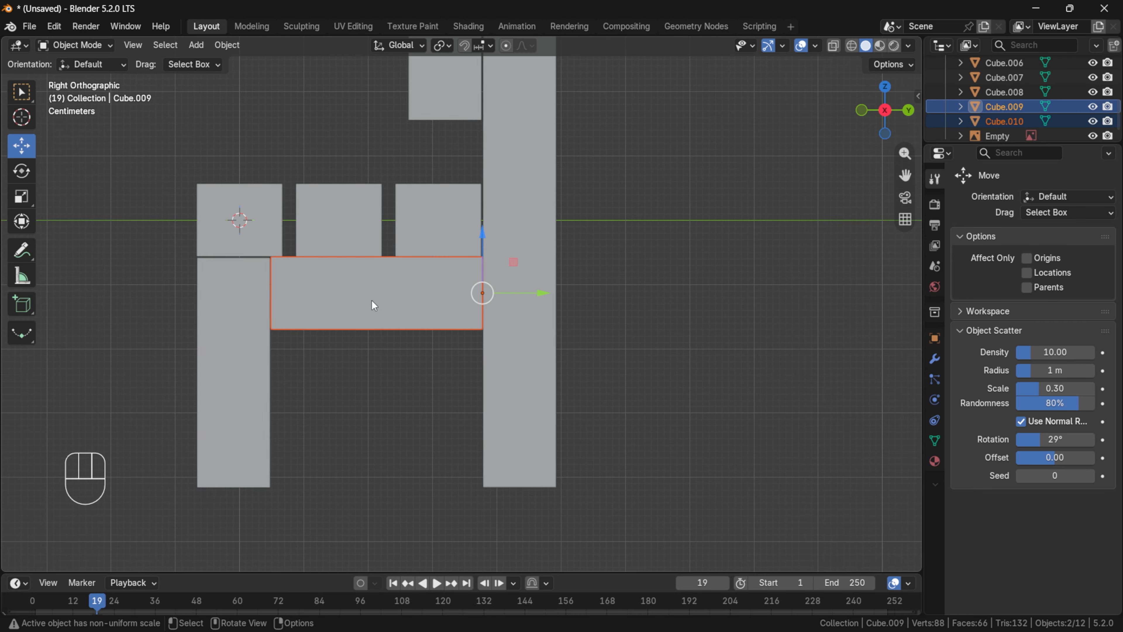
{"action": "key", "text": "shift+d"}
{"action": "key", "text": "z"}
{"action": "left_click", "coordinate": [437, 465]}
Step: Outline the reference bench's rounded seat edge and the model's upper backrest slat edge with annotation strokes, and undo them
{"action": "scroll", "coordinate": [438, 465], "scroll_direction": "down", "scroll_amount": 3}
{"action": "left_click_drag", "start_coordinate": [877, 131], "coordinate": [823, 230]}
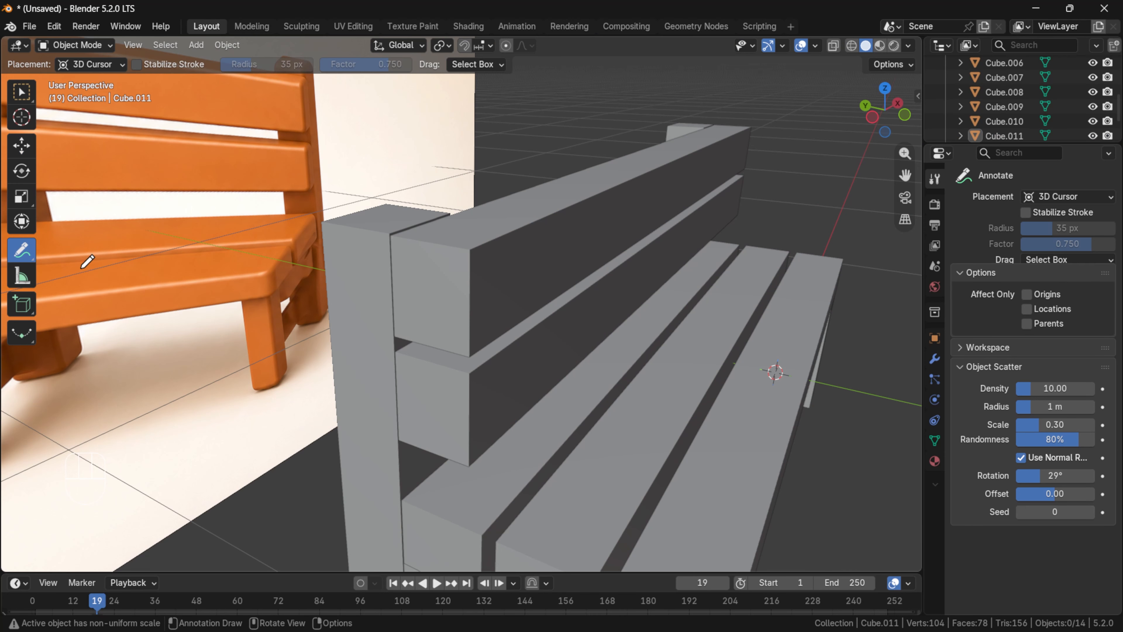
{"action": "left_click_drag", "start_coordinate": [82, 287], "coordinate": [82, 304]}
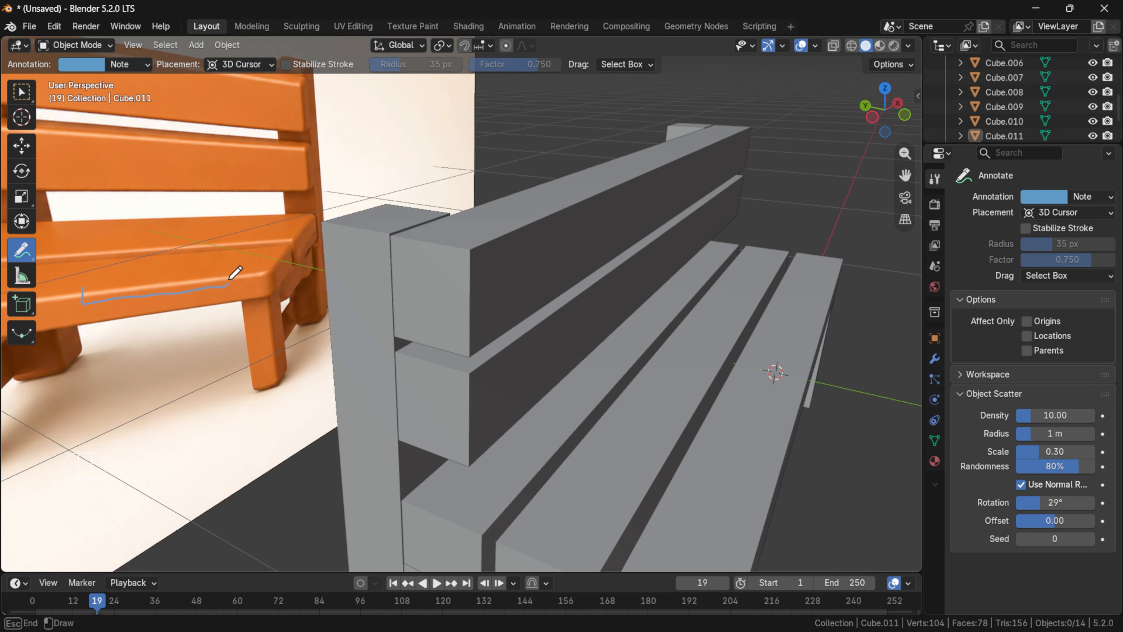
{"action": "left_click_drag", "start_coordinate": [561, 191], "coordinate": [450, 266]}
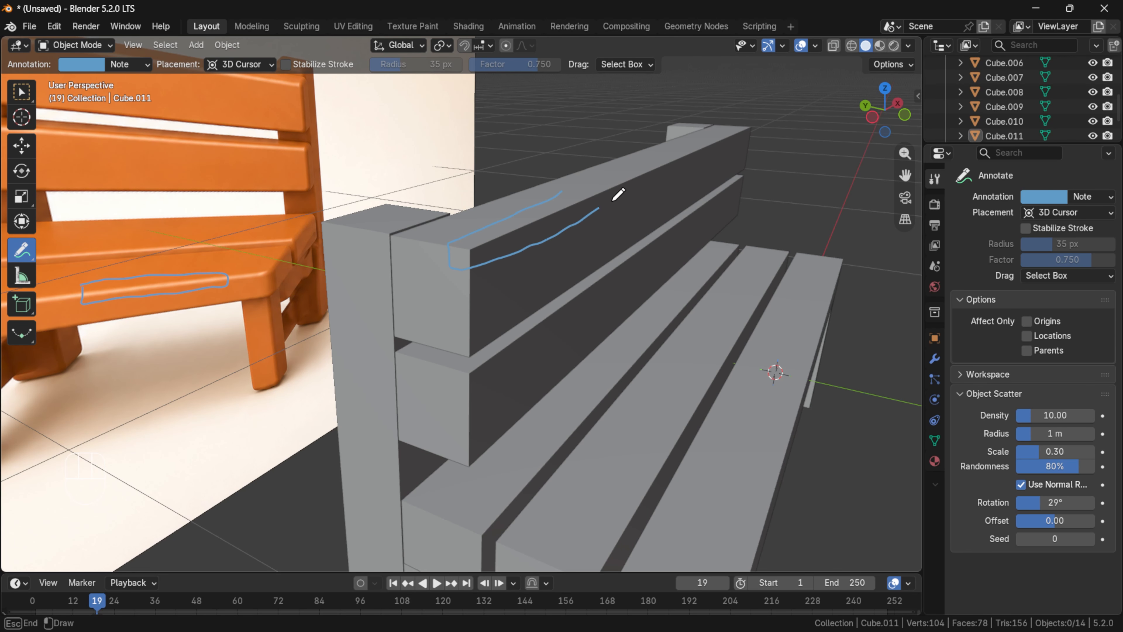
{"action": "left_click_drag", "start_coordinate": [595, 176], "coordinate": [562, 190]}
{"action": "scroll", "coordinate": [497, 262], "scroll_direction": "down", "scroll_amount": 2}
{"action": "key", "text": "ctrl+z"}
{"action": "key", "text": "ctrl+z"}
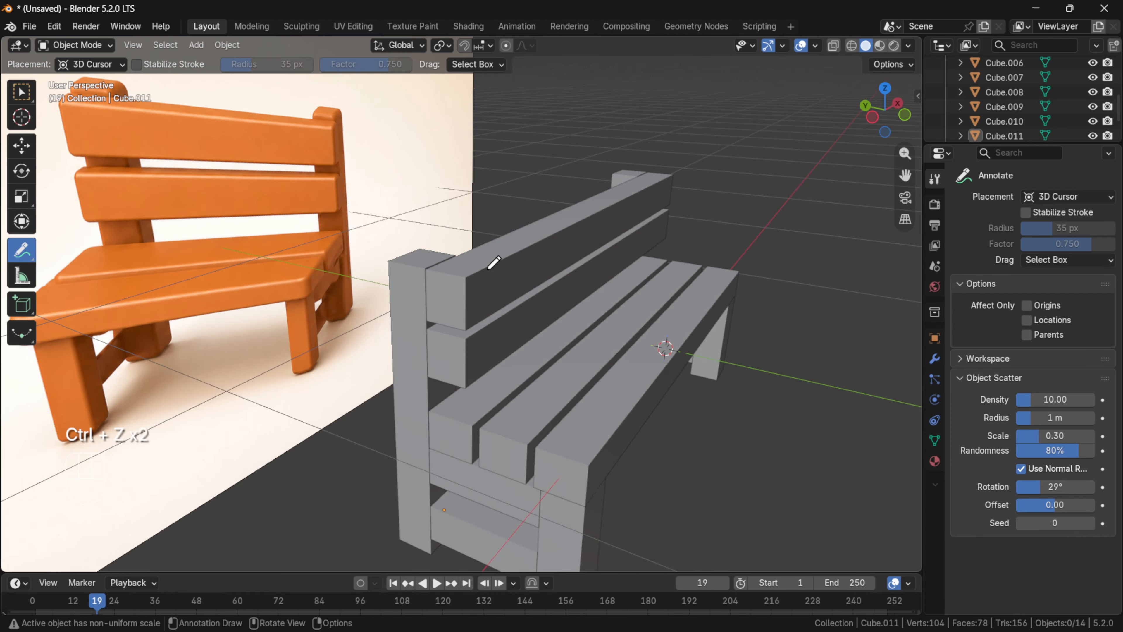
Step: Save the scene in the Class_3 folder under the file name wooden_bench_v01
{"action": "scroll", "coordinate": [477, 359], "scroll_direction": "up", "scroll_amount": 2}
{"action": "scroll", "coordinate": [477, 359], "scroll_direction": "down", "scroll_amount": 2}
{"action": "key", "text": "ctrl+shift+s"}
{"action": "left_click", "coordinate": [232, 79]}
{"action": "left_click", "coordinate": [262, 618]}
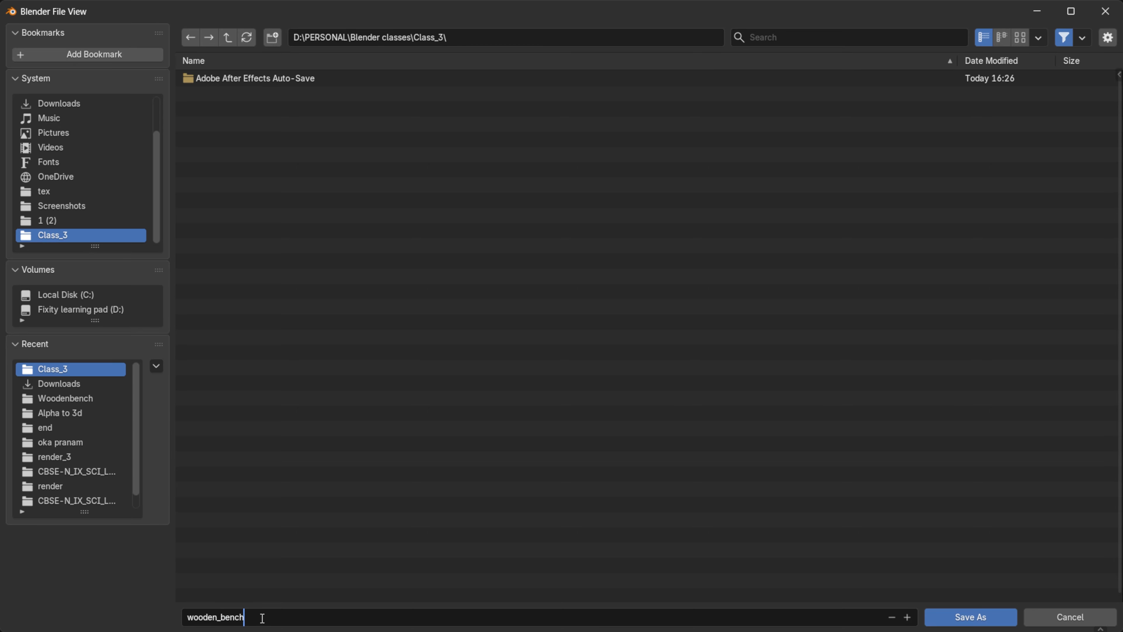
{"action": "type", "text": "wooden_bench_v01"}
{"action": "key", "text": "Return"}
{"action": "left_click", "coordinate": [942, 617]}
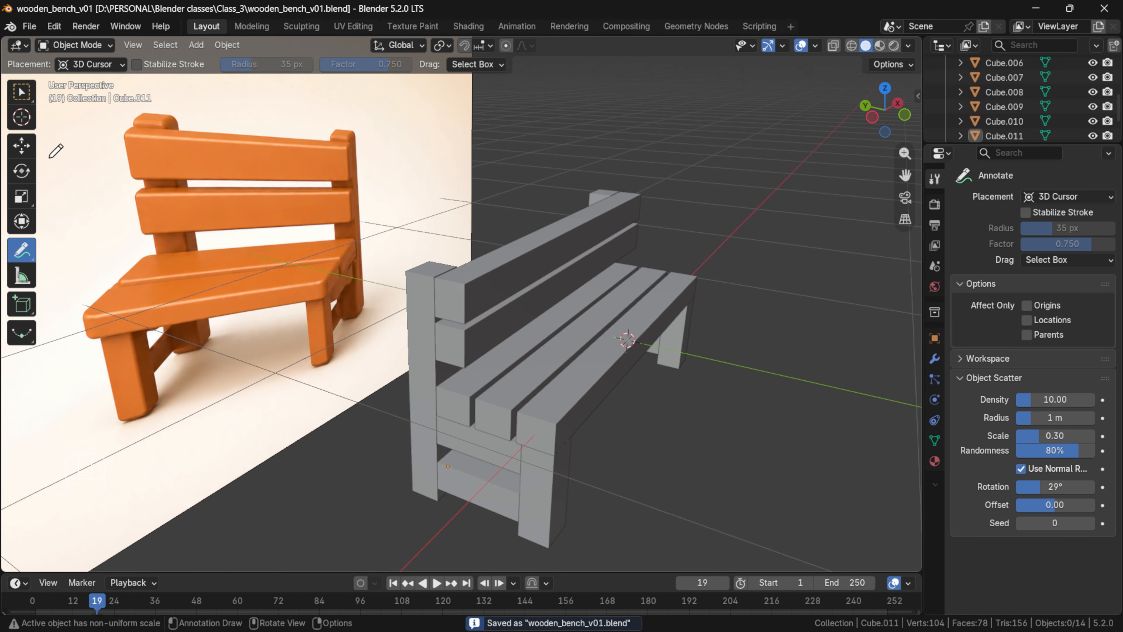
Step: Switch from annotating to the Move tool, save the file again, and view the finished bench beside the reference
{"action": "left_click", "coordinate": [29, 147]}
{"action": "mouse_move", "coordinate": [890, 124]}
{"action": "left_mouse_down"}
{"action": "mouse_move", "coordinate": [833, 111]}
{"action": "mouse_move", "coordinate": [788, 124]}
{"action": "mouse_move", "coordinate": [771, 268]}
{"action": "left_mouse_up"}
{"action": "key", "text": "ctrl+s"}
{"action": "scroll", "coordinate": [723, 305], "scroll_direction": "down", "scroll_amount": 3}
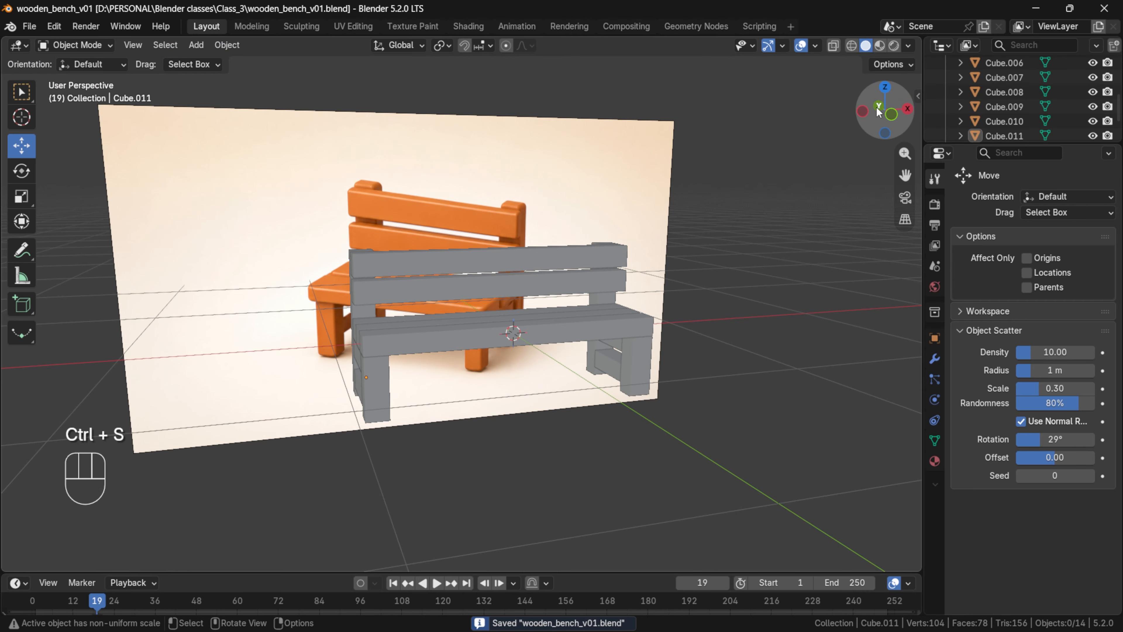
{"action": "left_click_drag", "start_coordinate": [879, 108], "coordinate": [674, 252]}
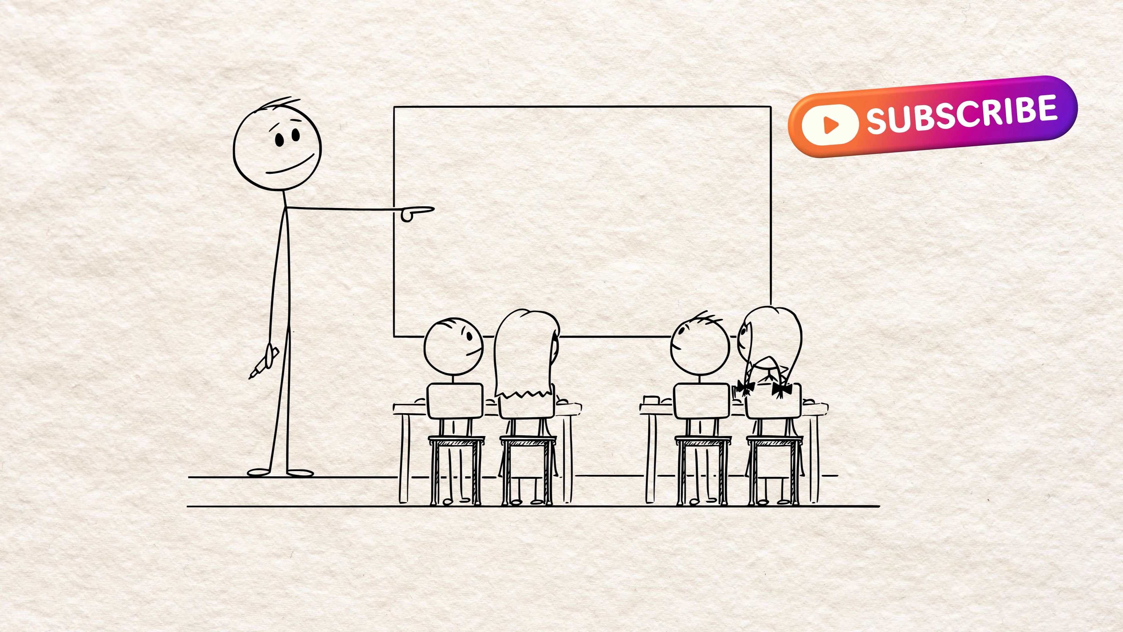